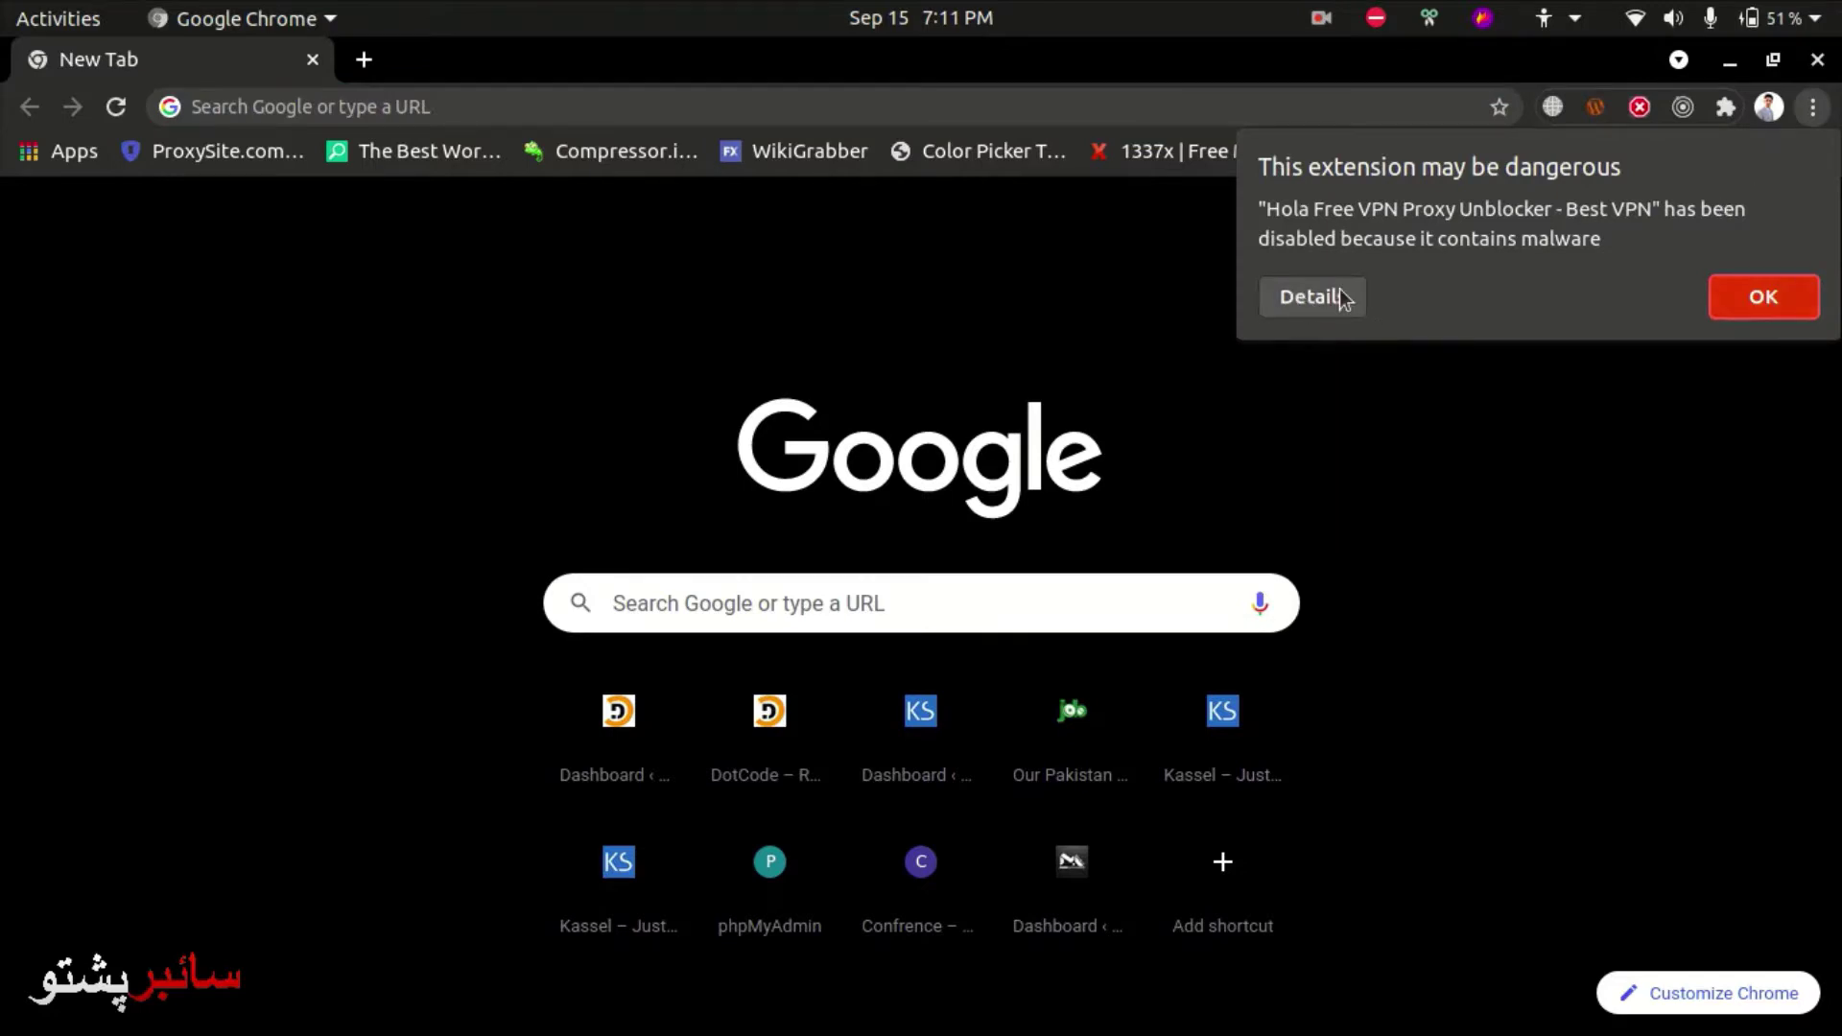
# - Dismiss Chrome's dangerous-extension warning and put focus in the New Tab address bar
pyautogui.press('Escape')
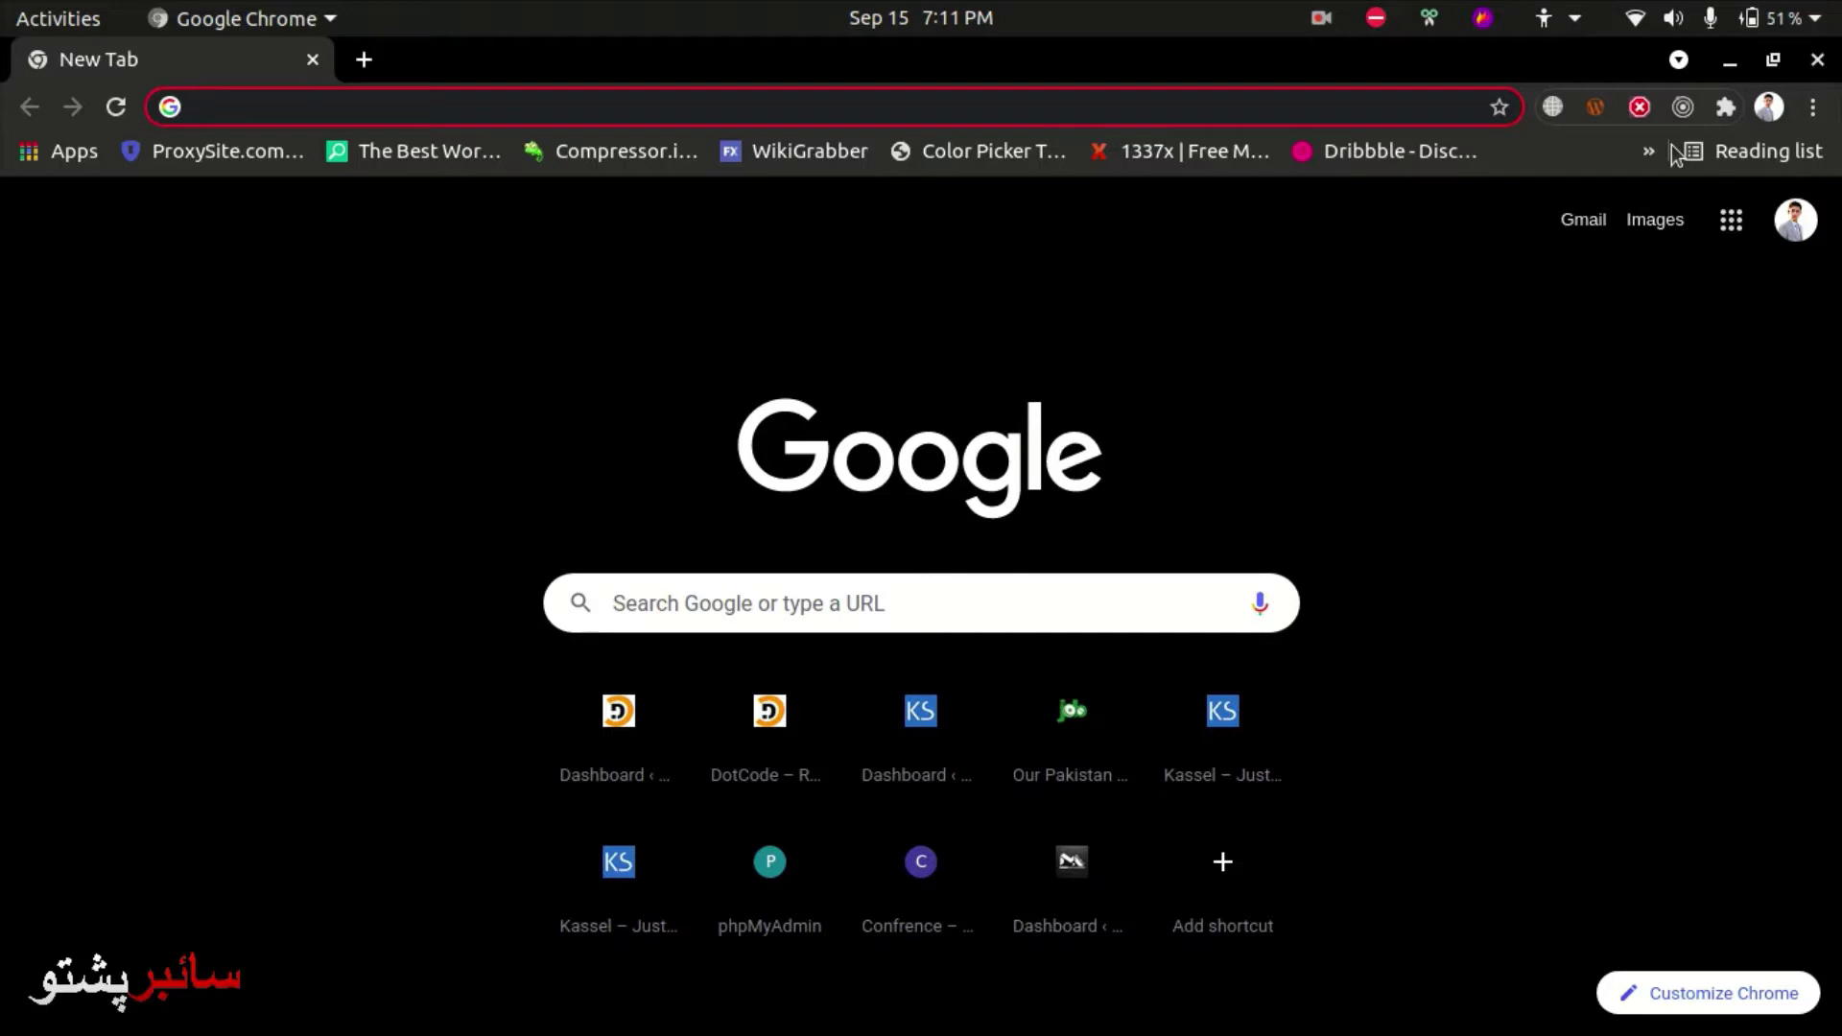
pyautogui.click(1077, 100)
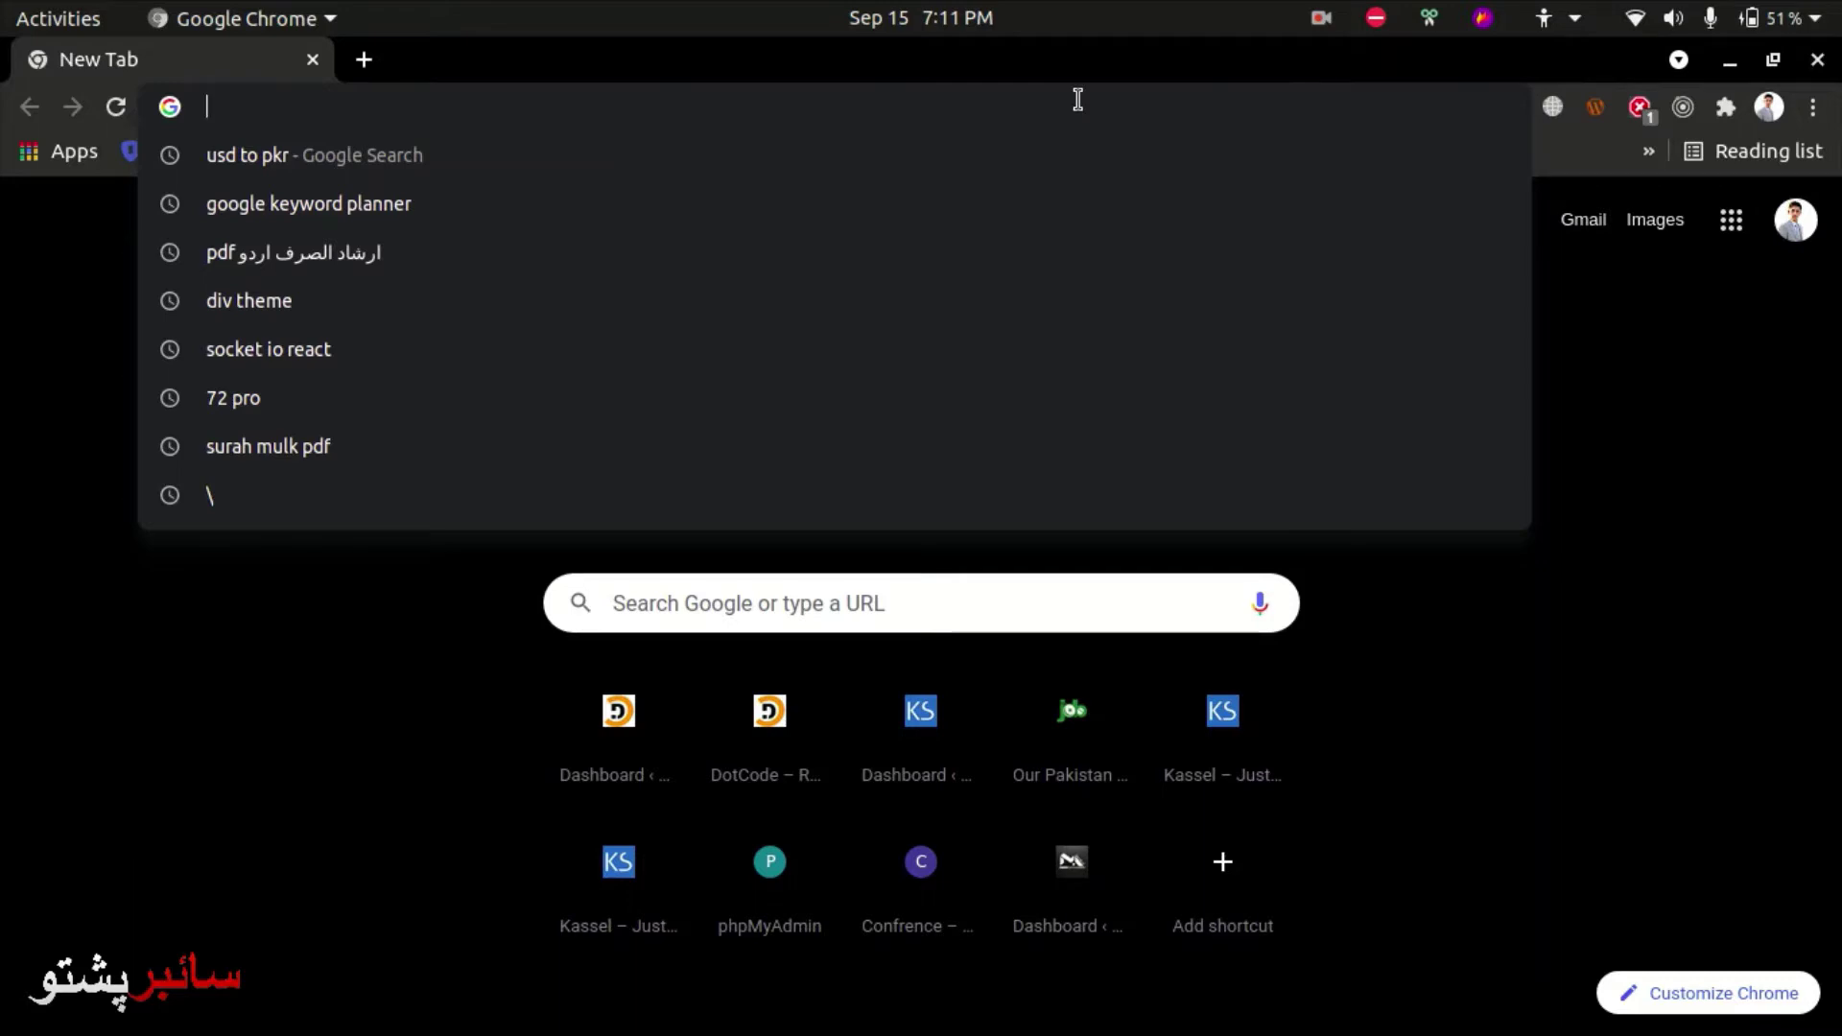
# - In the Files wpvalet folder, extract wordpress-5.7.1.zip and open the extracted folder
pyautogui.click(172, 864)
pyautogui.moveTo(19, 518)
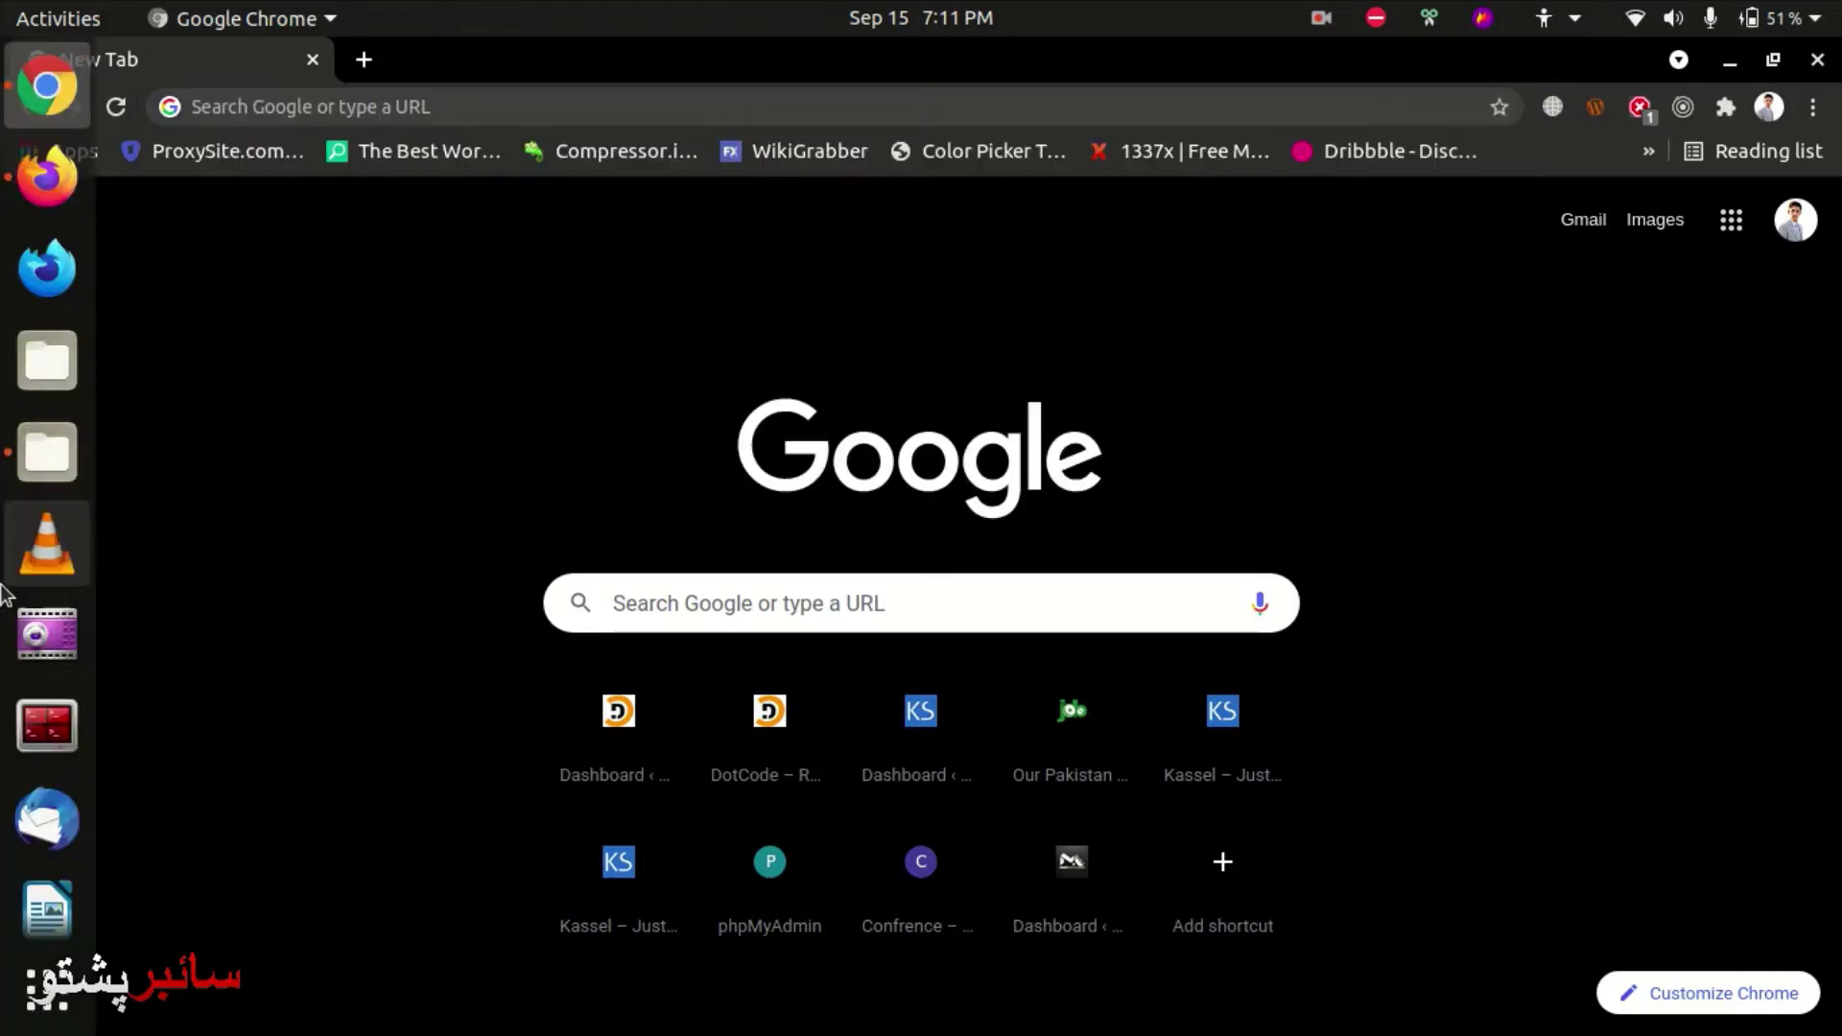
pyautogui.click(48, 451)
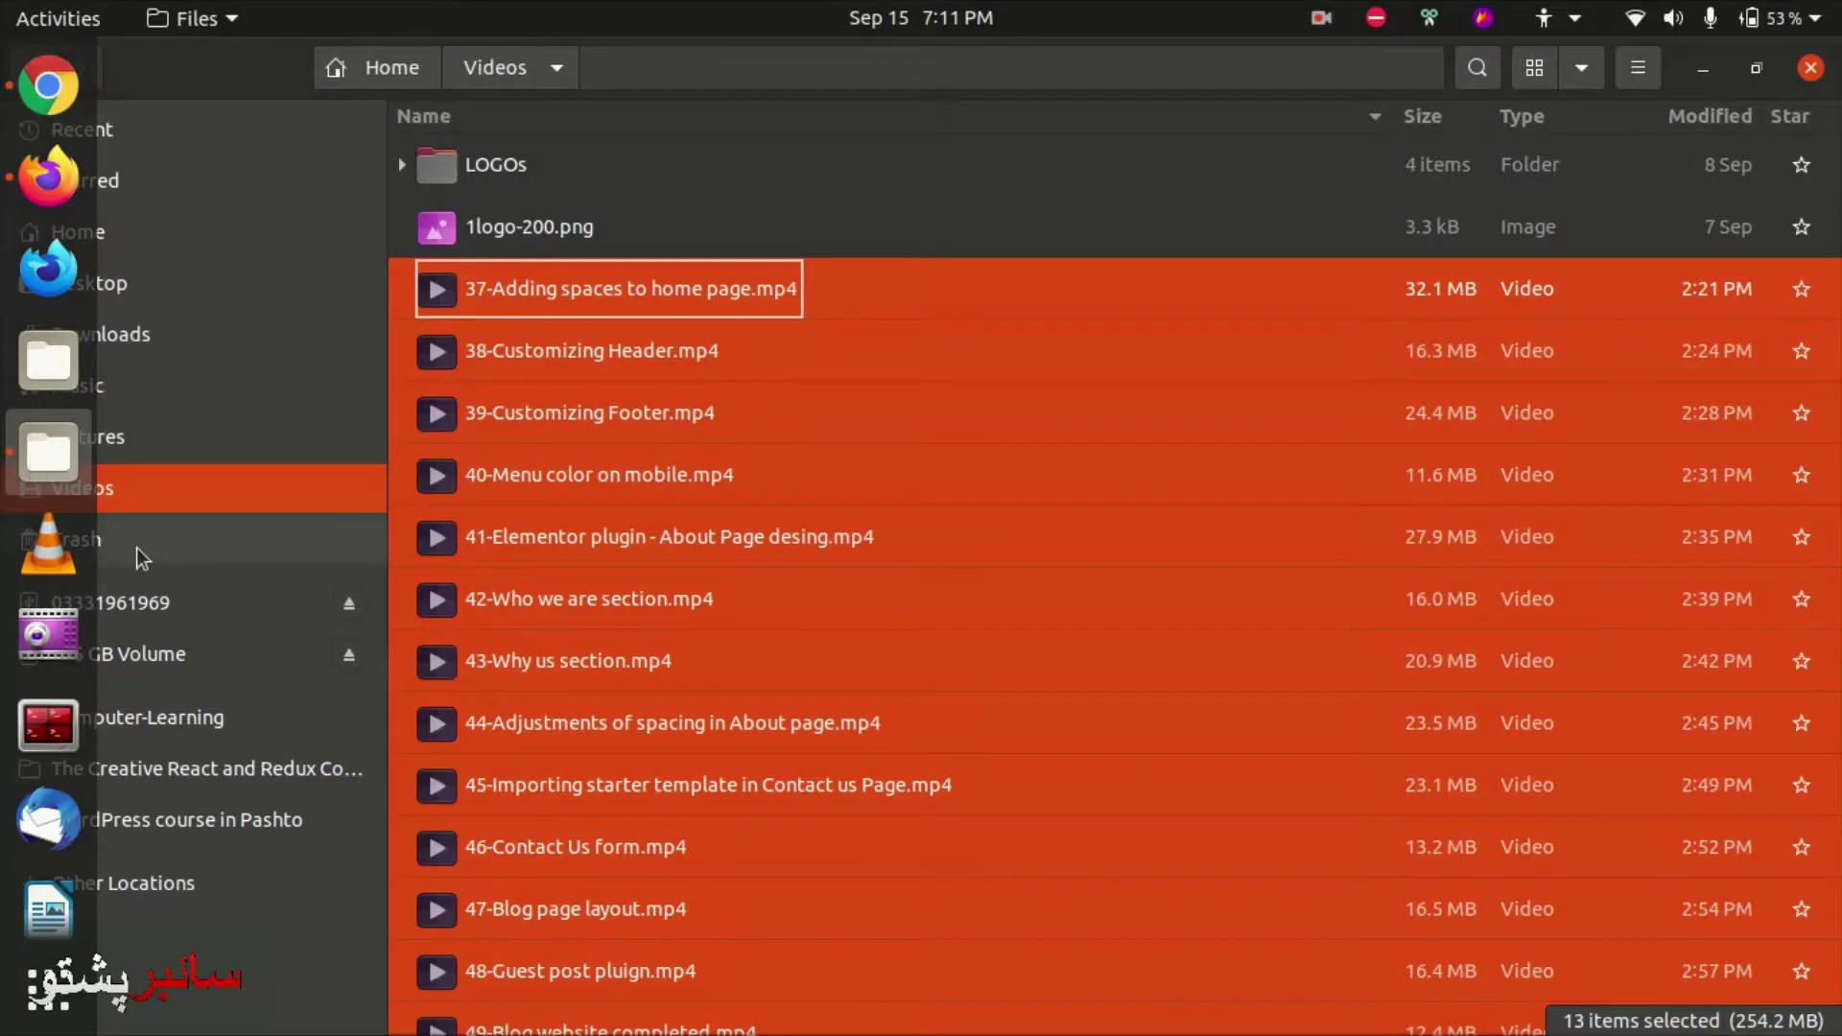
pyautogui.click(119, 226)
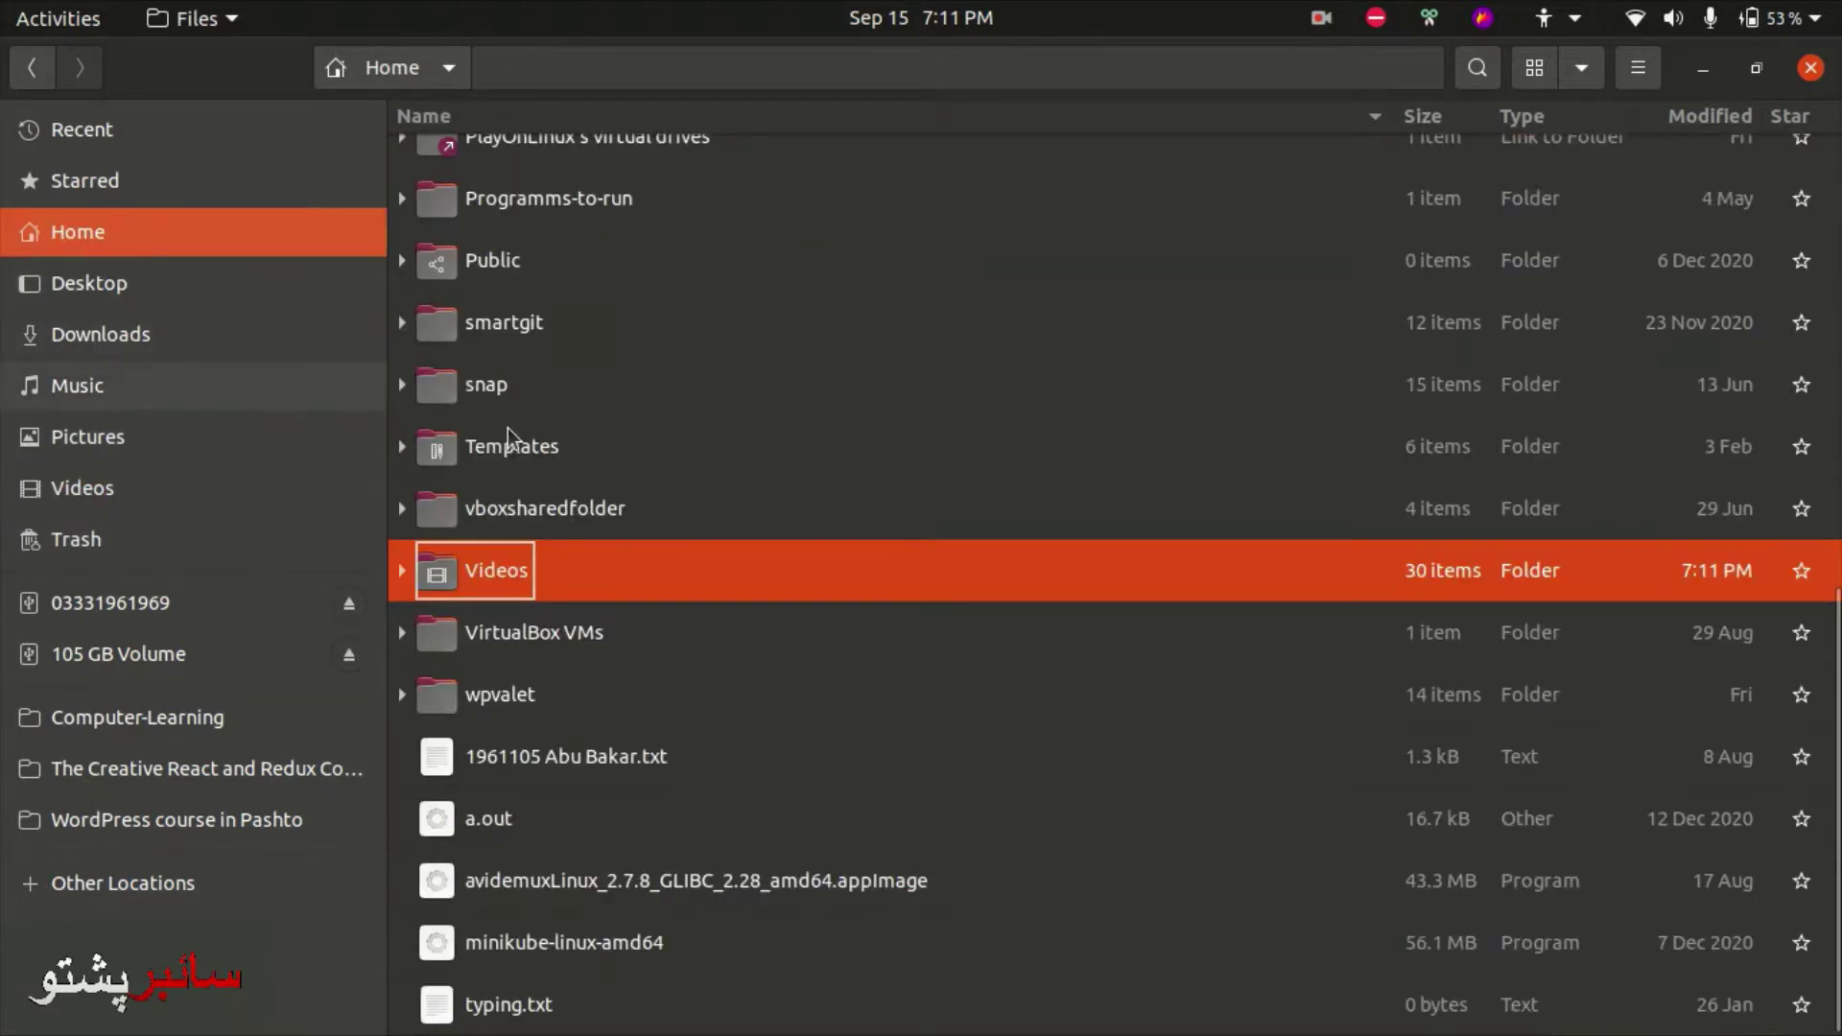
pyautogui.doubleClick(710, 683)
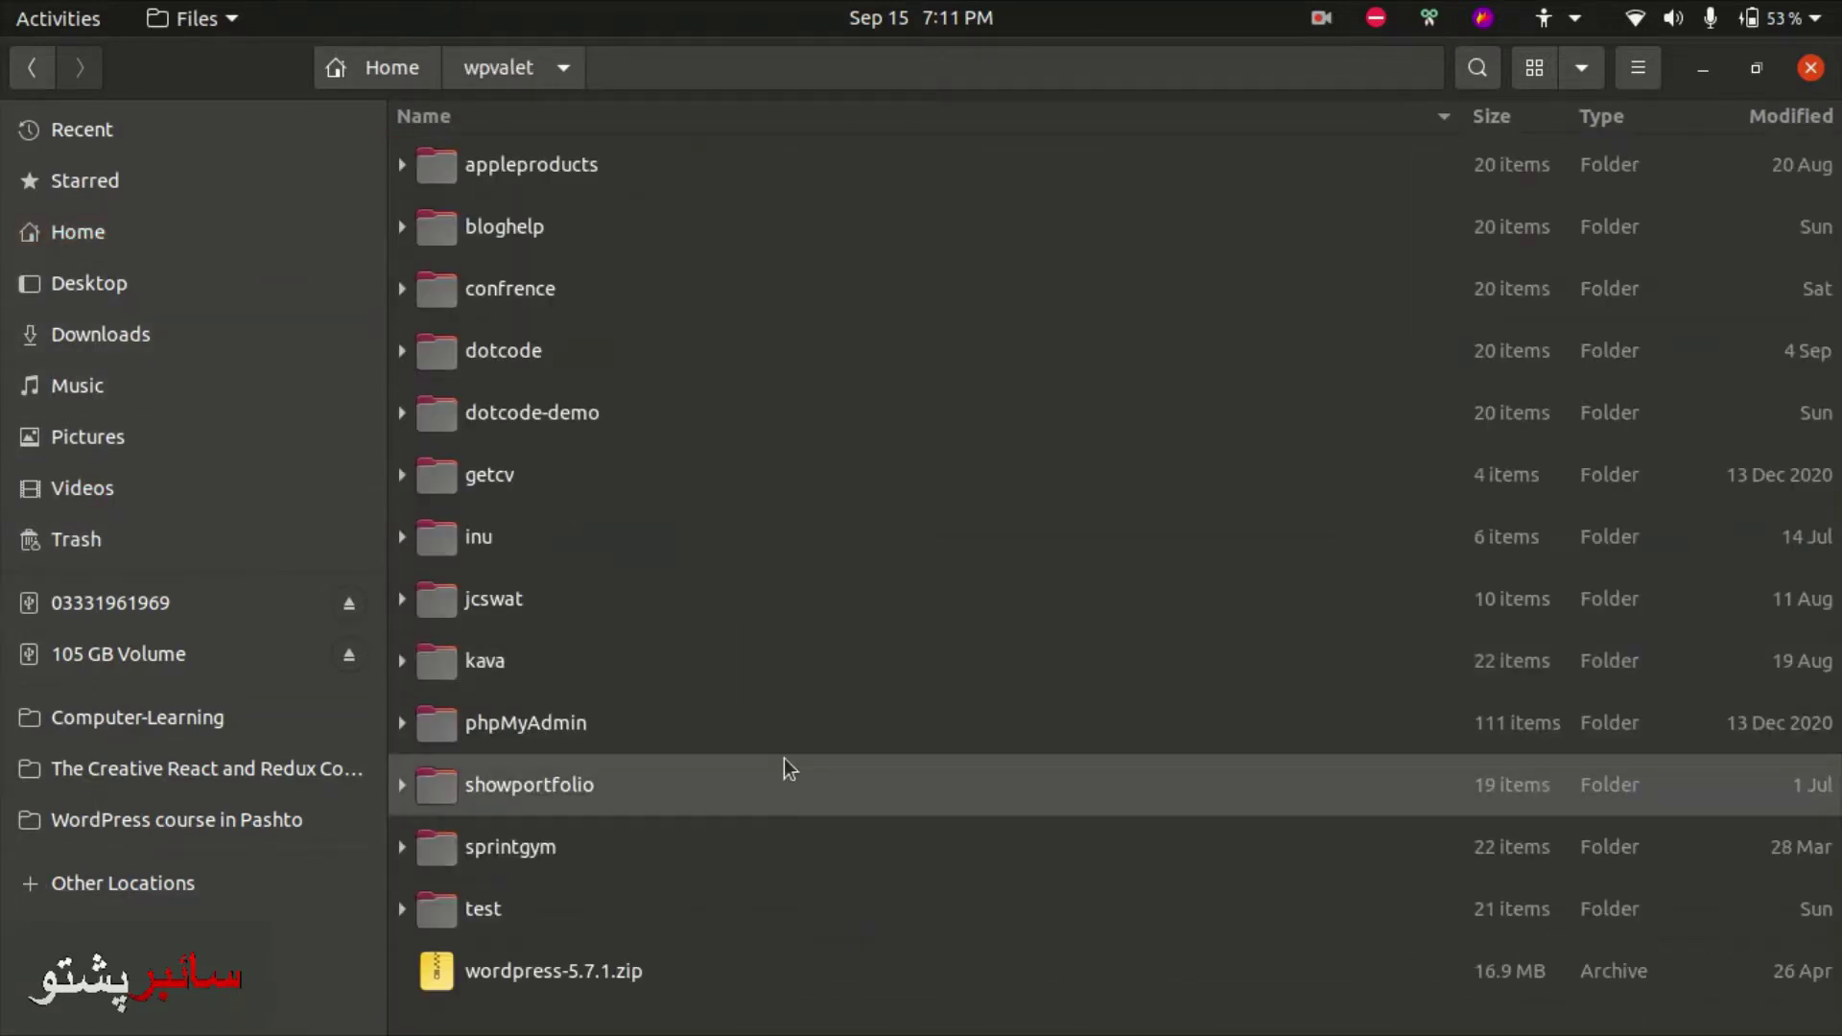
pyautogui.click(649, 974)
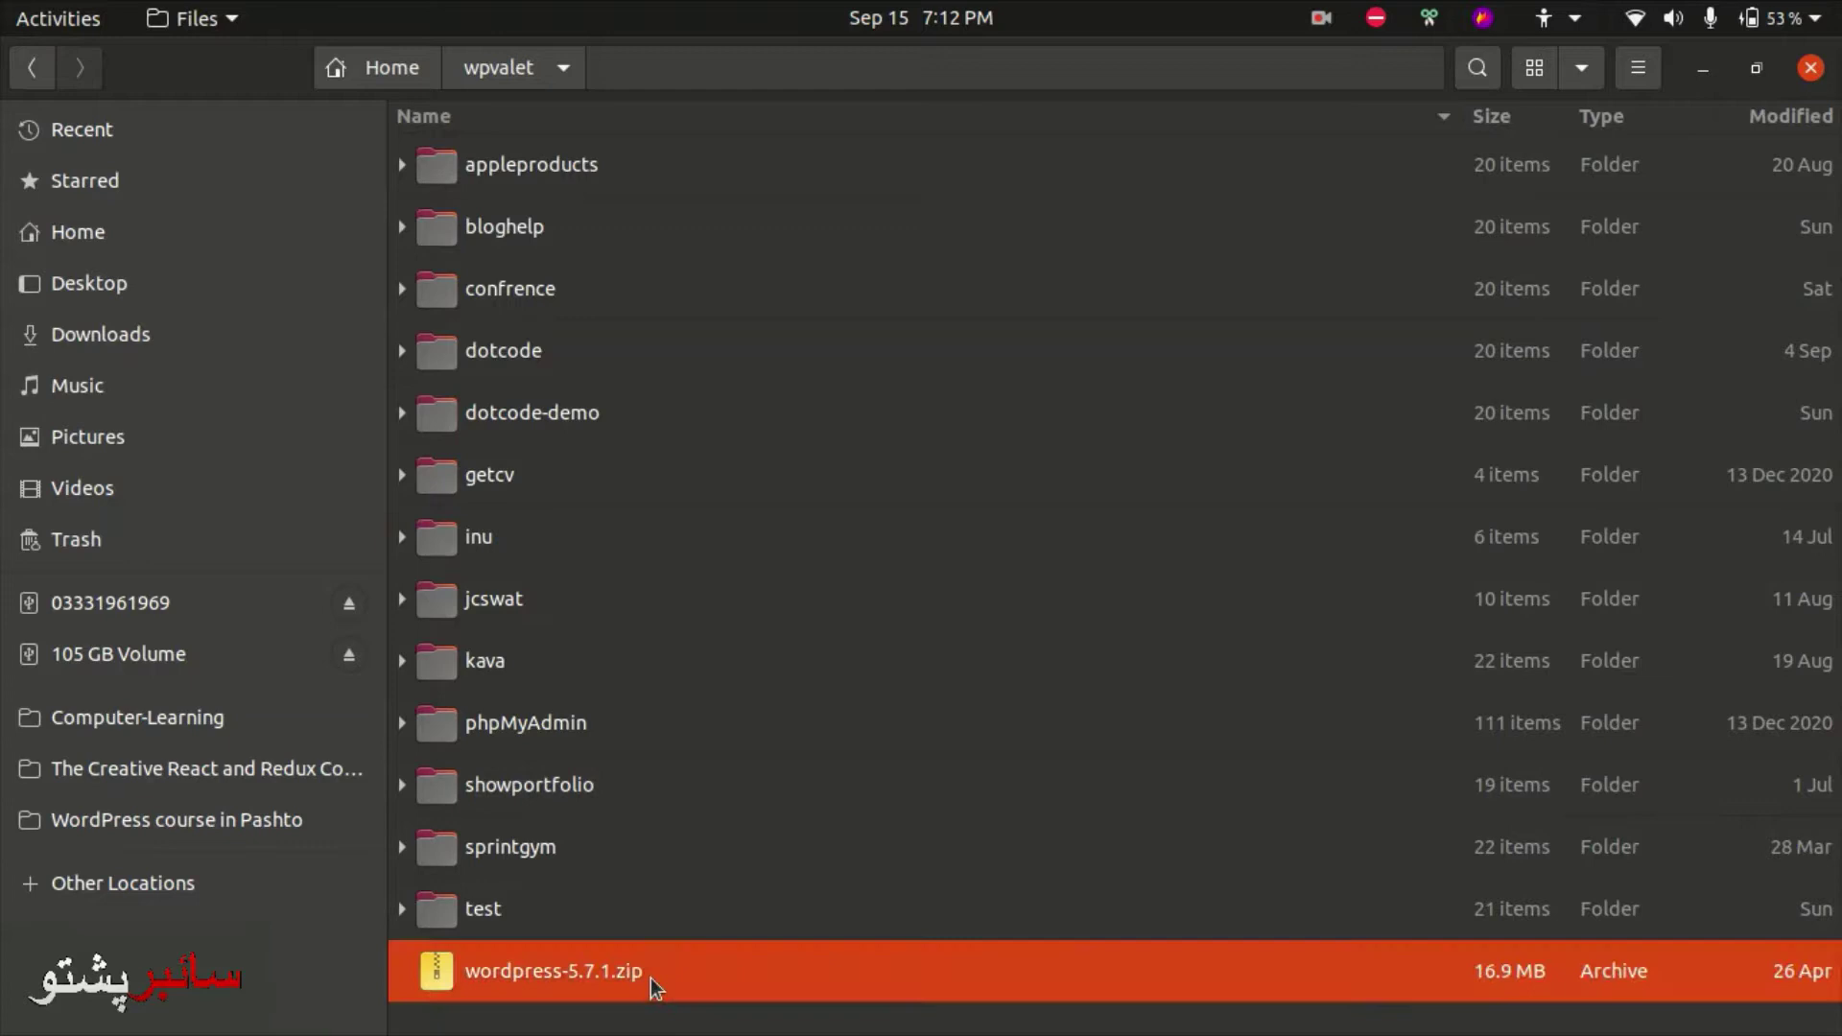
pyautogui.rightClick(649, 977)
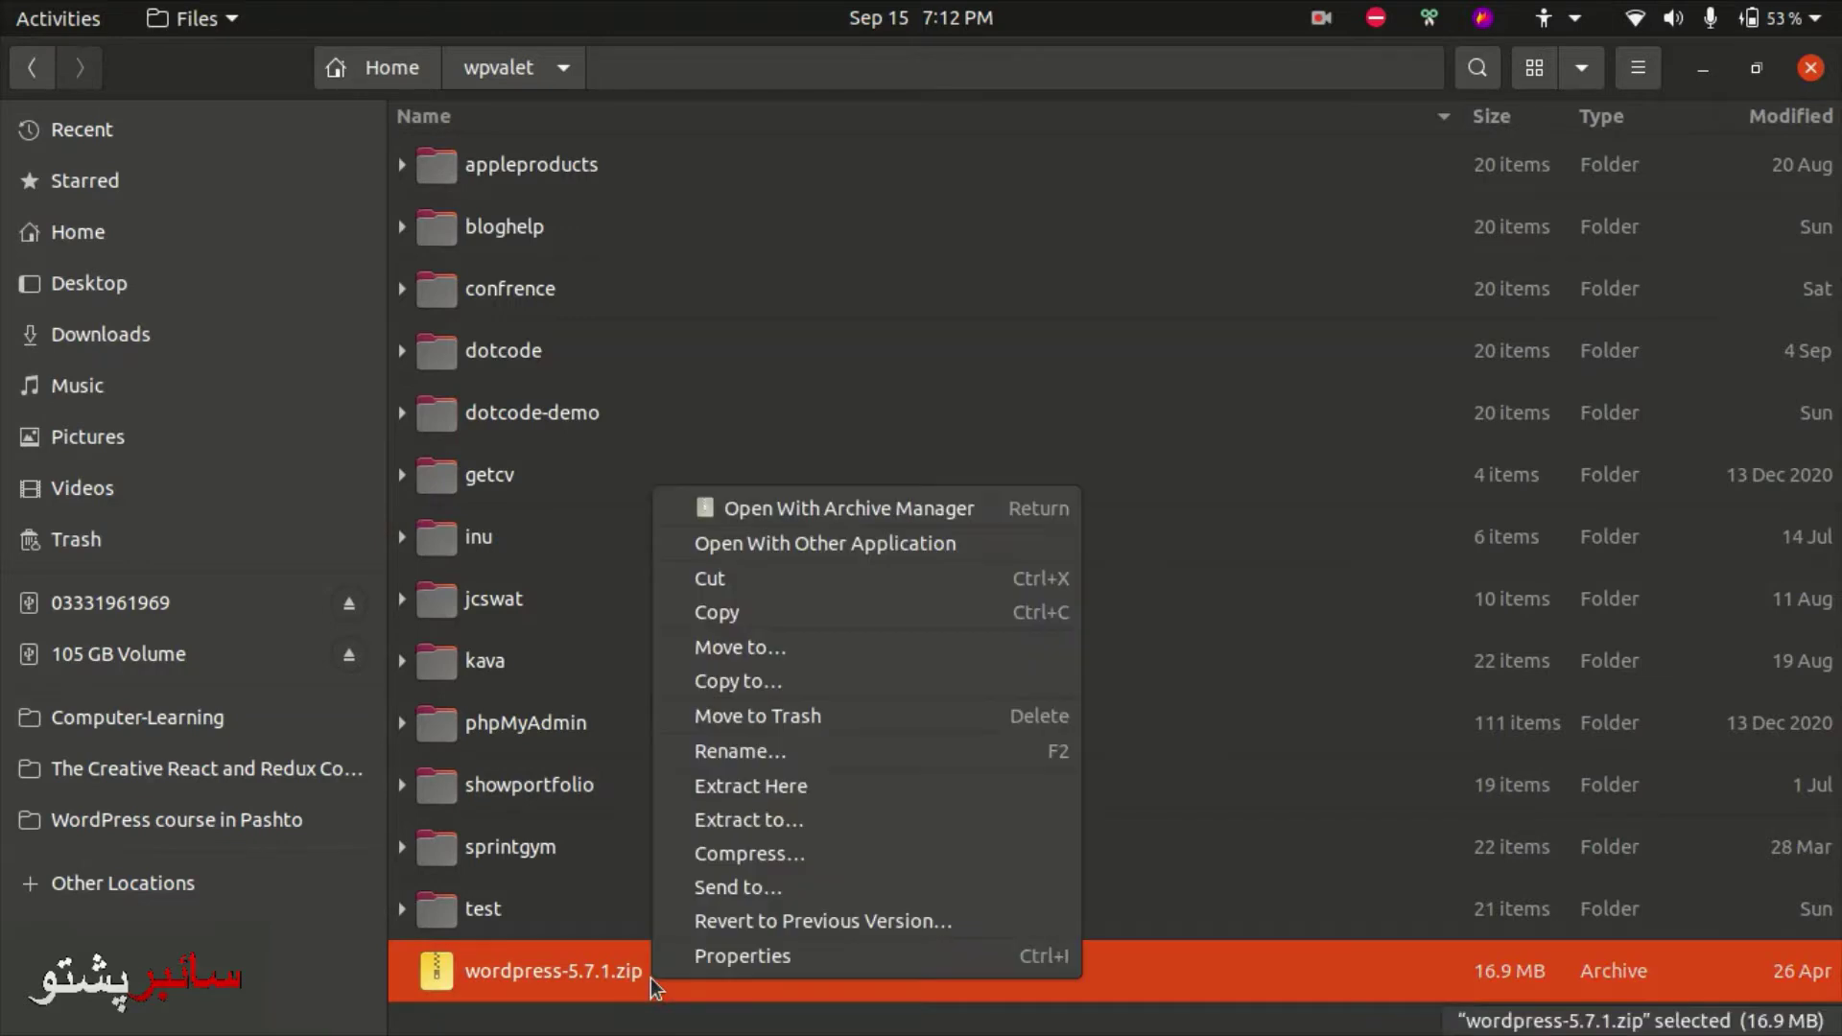
pyautogui.click(781, 786)
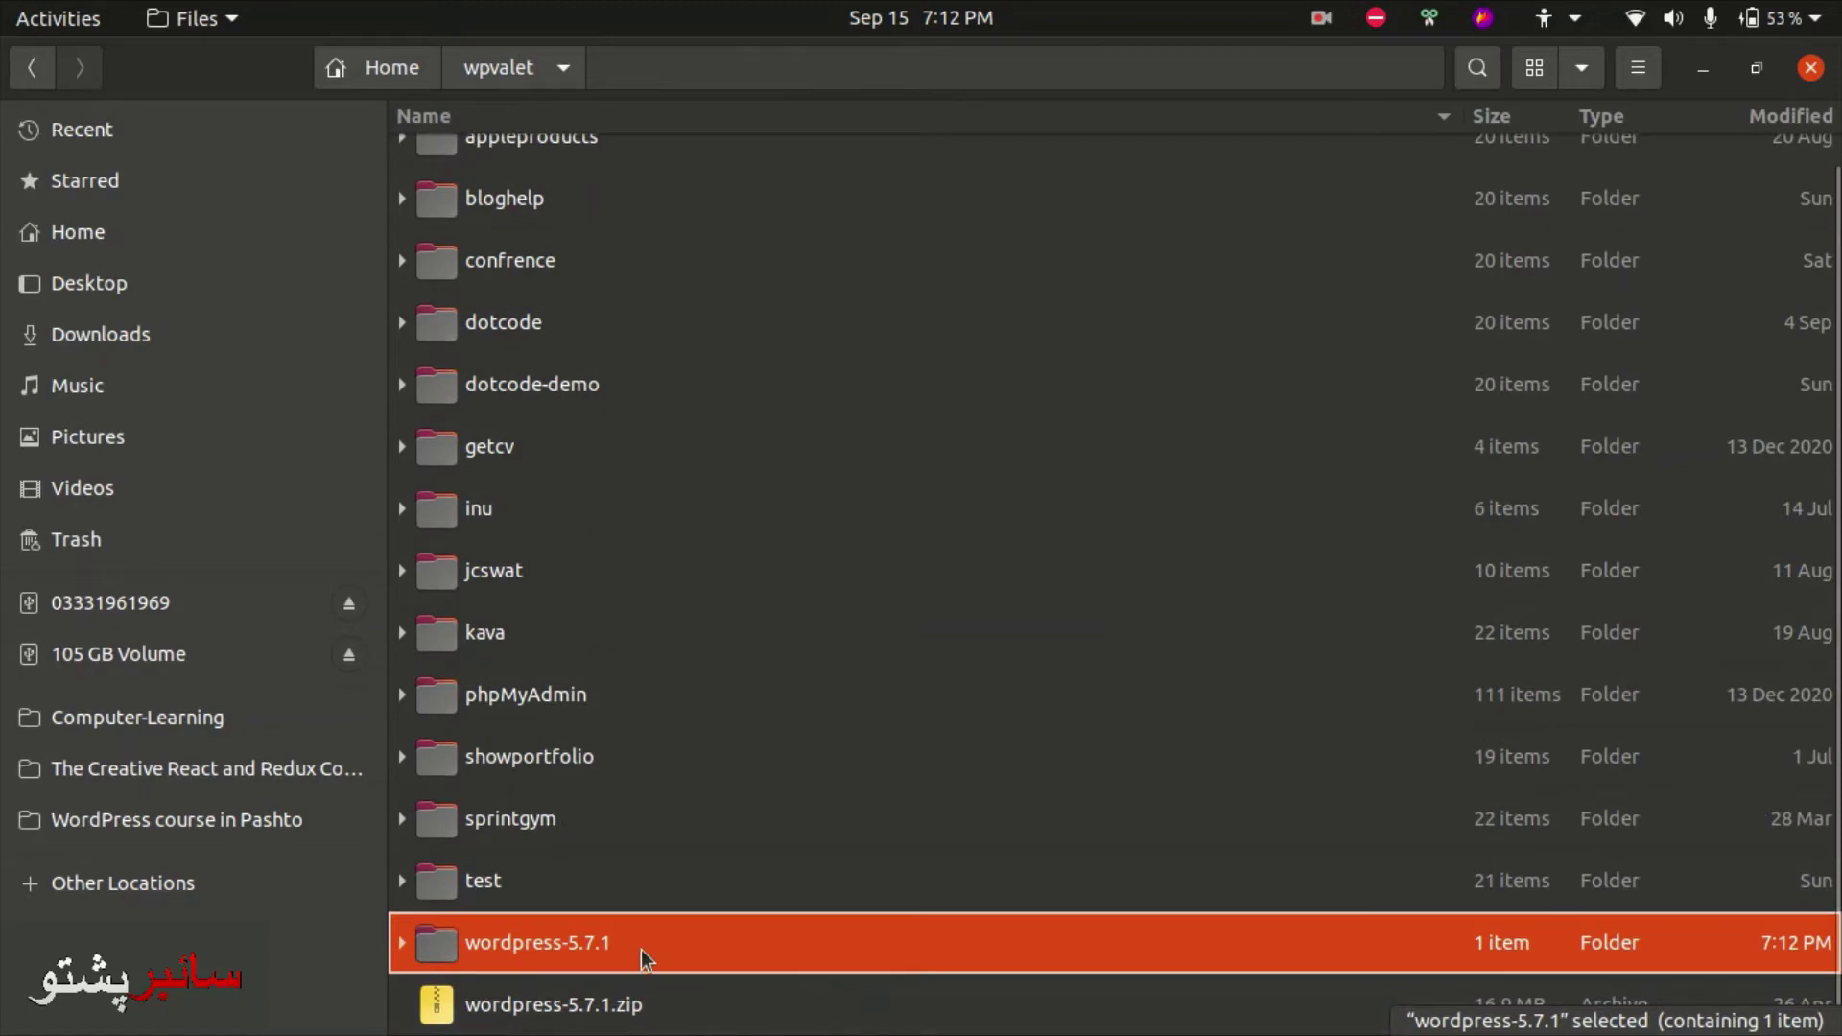
pyautogui.doubleClick(643, 954)
# - Move the inner wordpress folder up into wpvalet and delete the empty wordpress-5.7.1 folder
pyautogui.hotkey('ctrl', 'x')
pyautogui.hotkey('alt', 'Up')
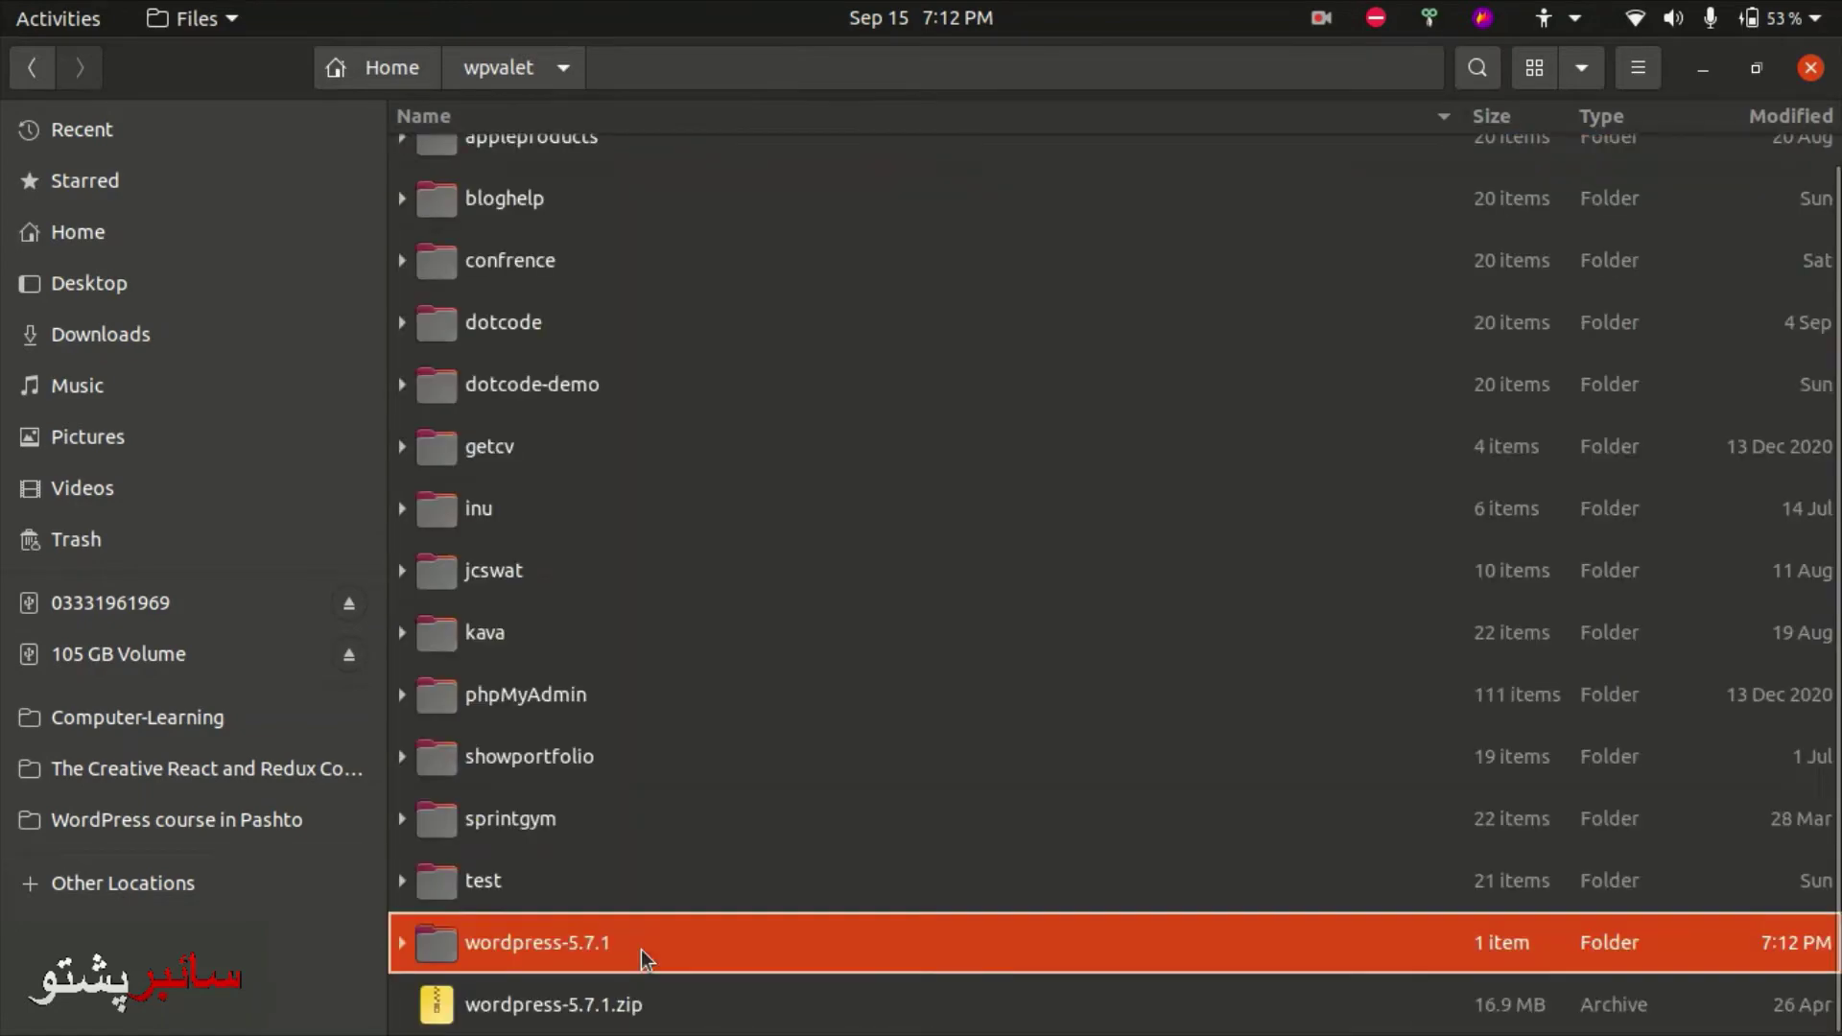
pyautogui.hotkey('ctrl', 'v')
pyautogui.press('Down')
pyautogui.press('Delete')
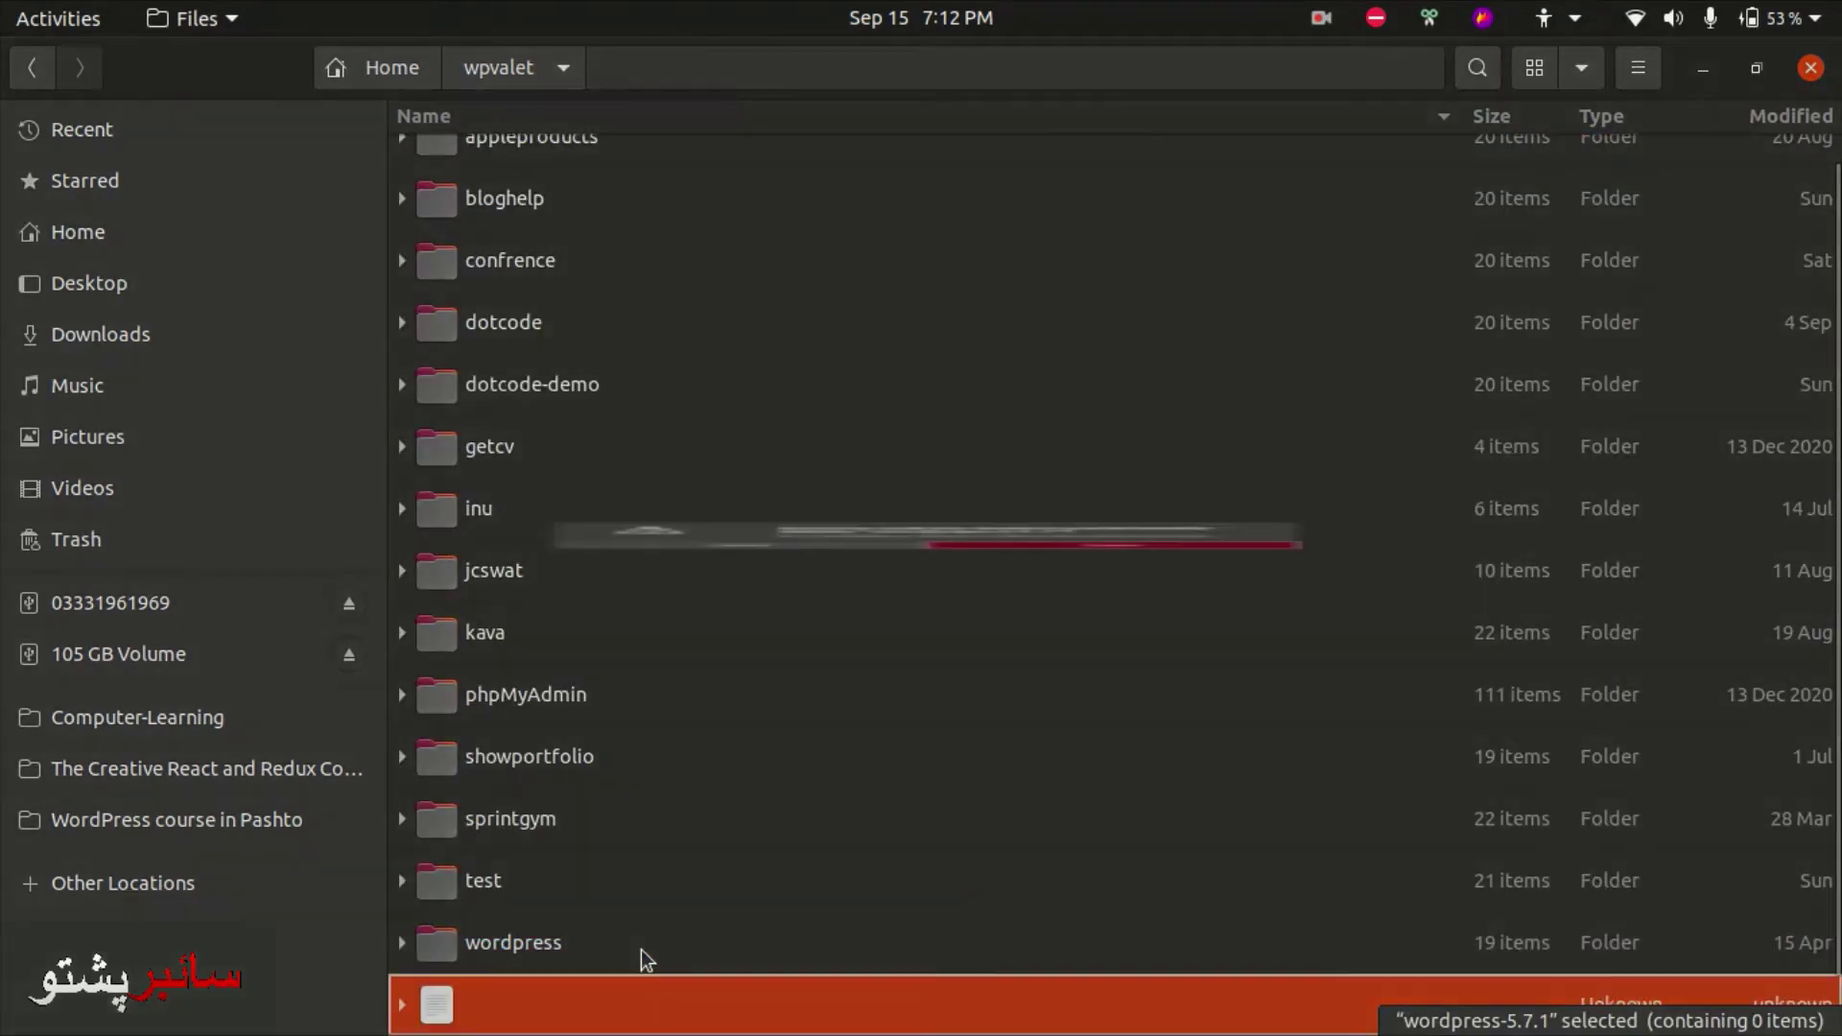
# - Rename the wordpress folder to estore and open it
pyautogui.press('F2')
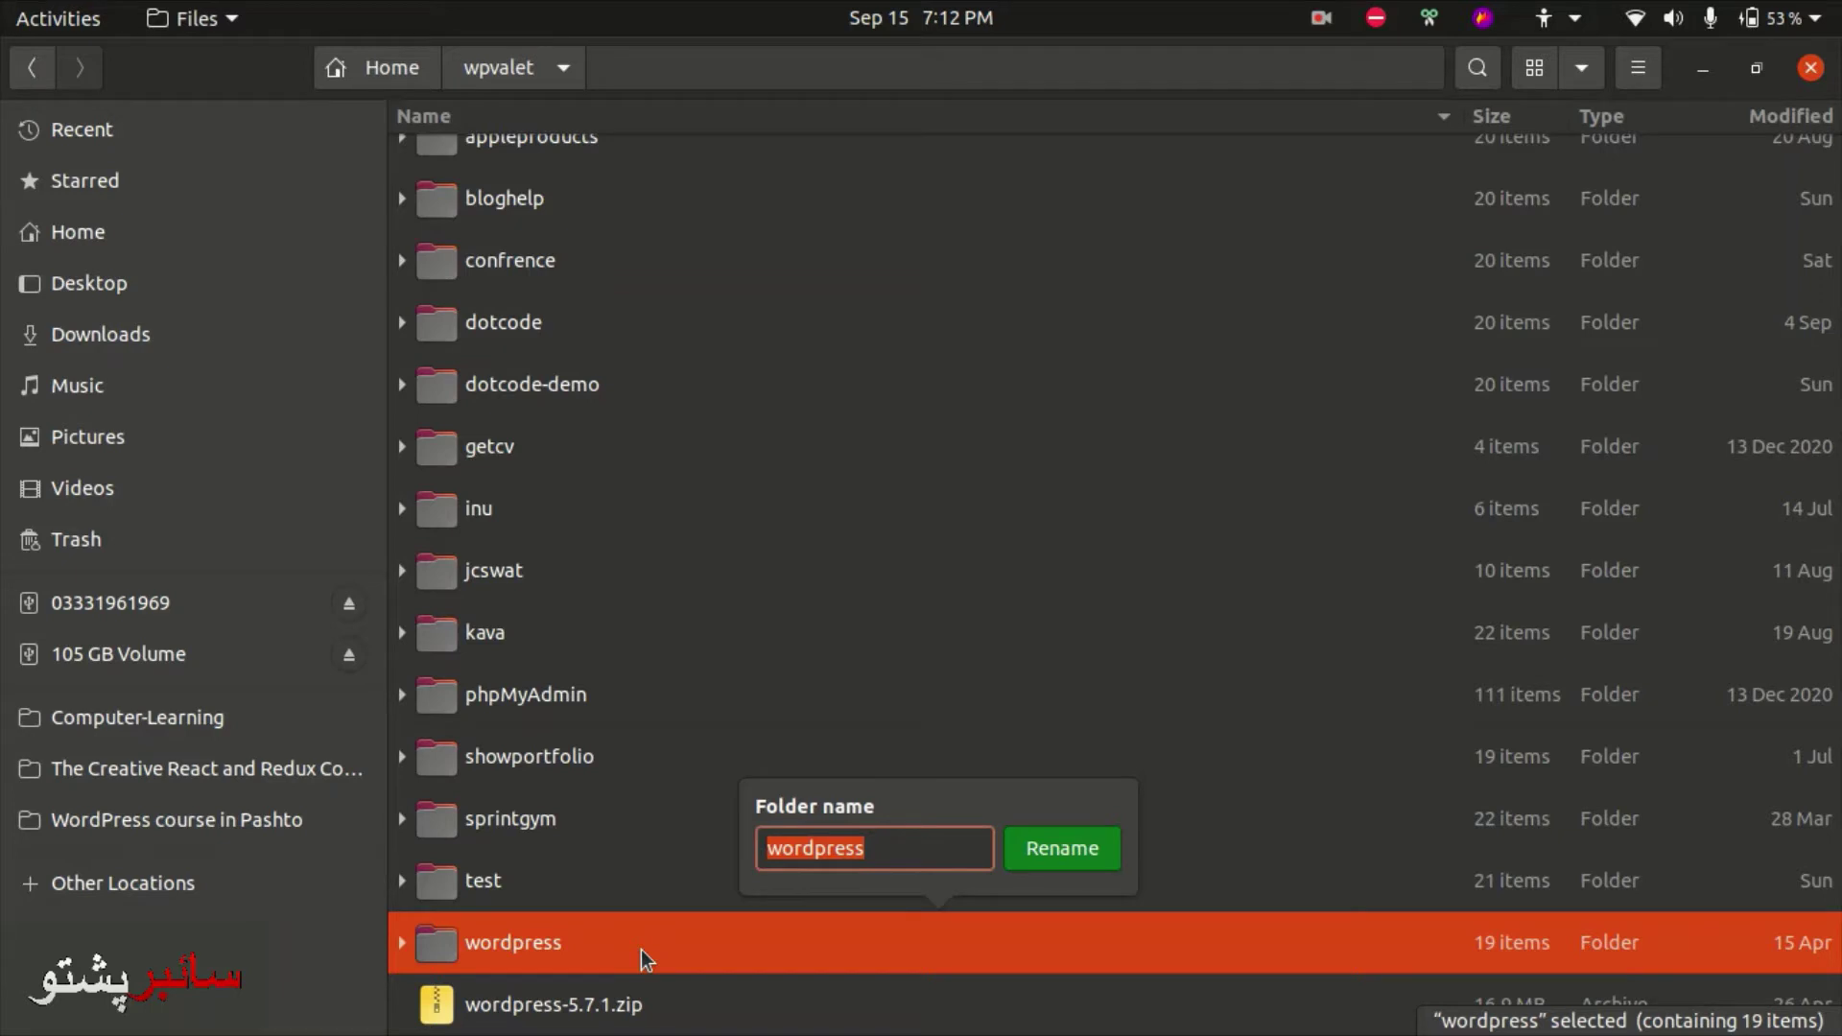
pyautogui.write('e')
pyautogui.write('-c')
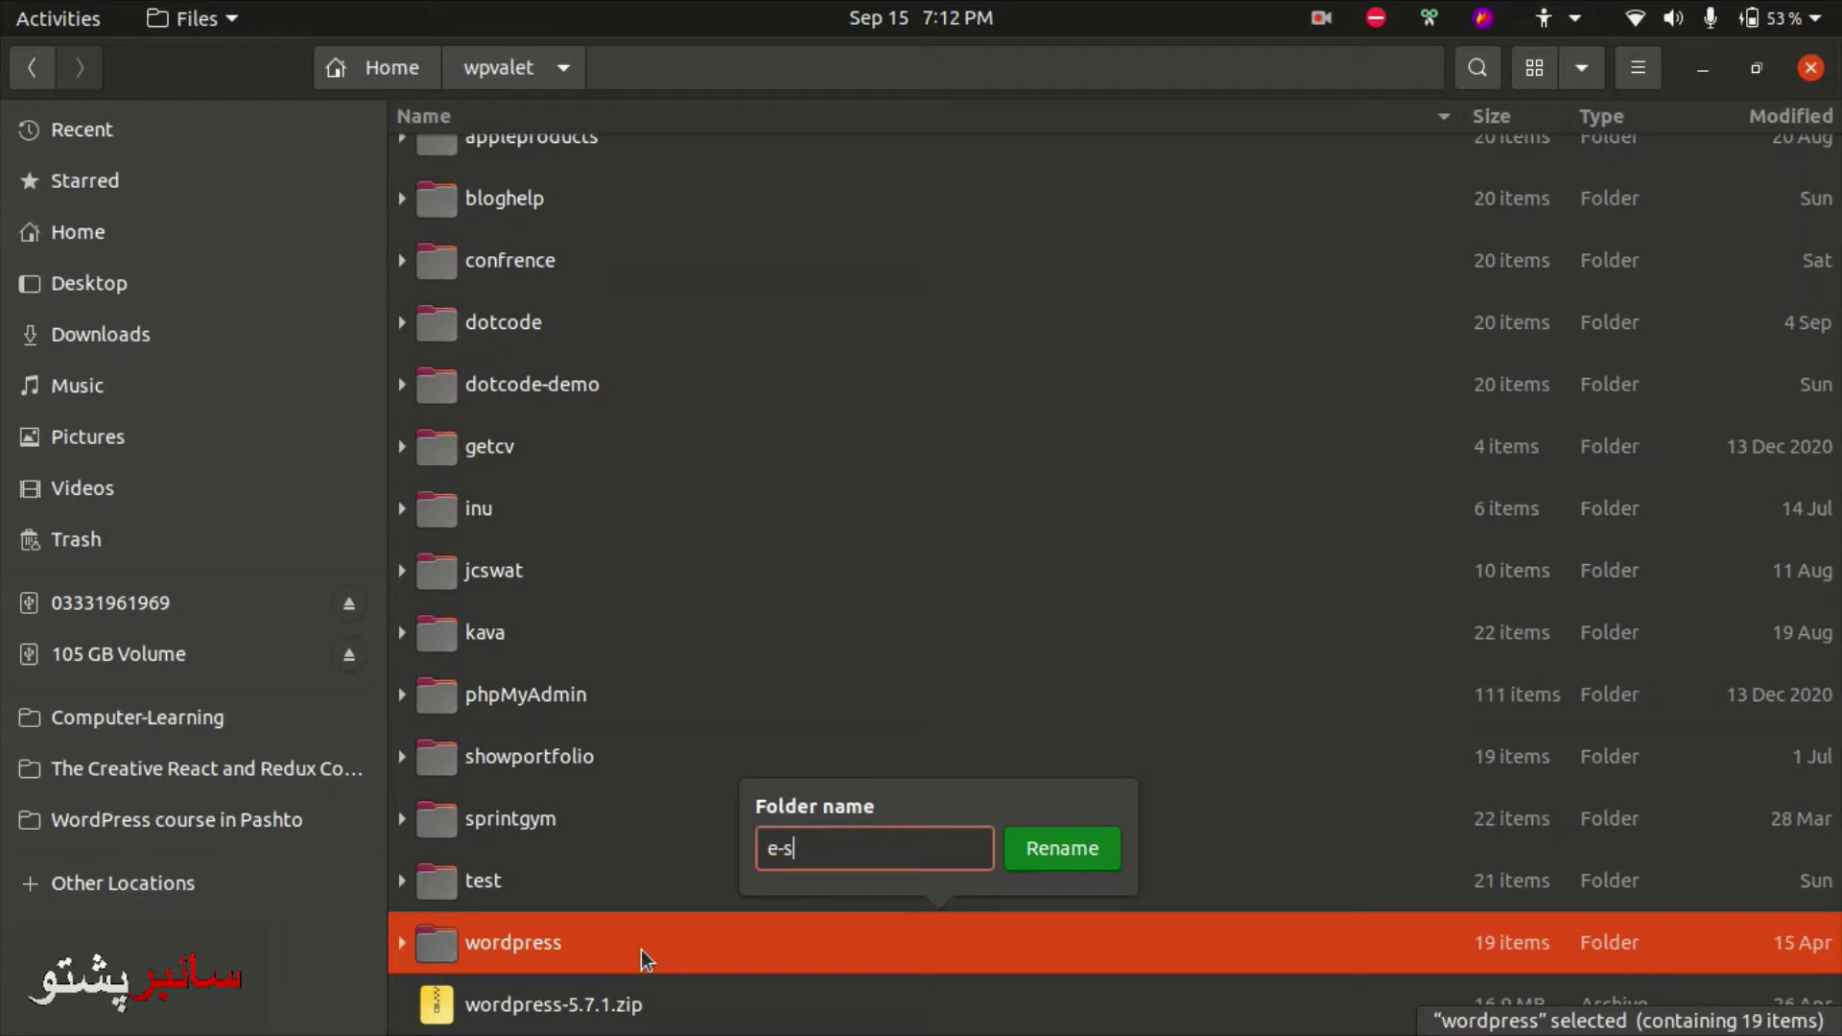
pyautogui.press('BackSpace')
pyautogui.press('BackSpace')
pyautogui.write('store')
pyautogui.press('Return')
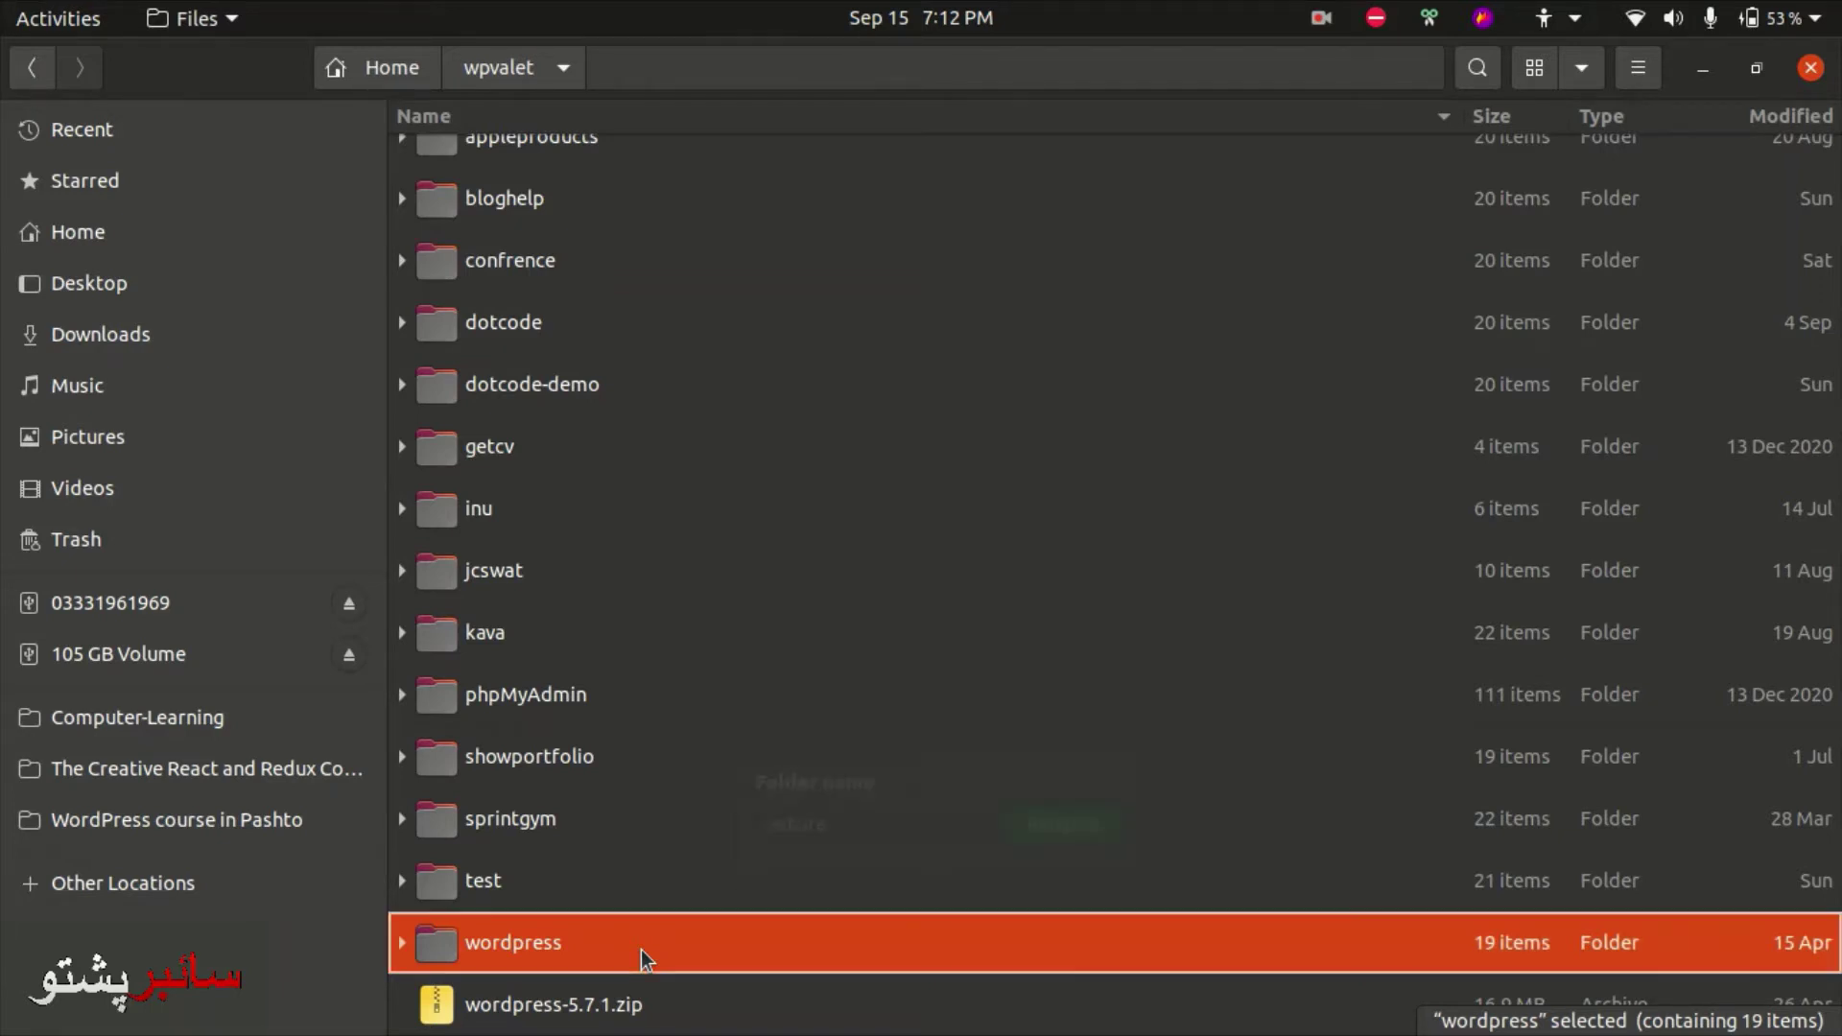
pyautogui.press('Return')
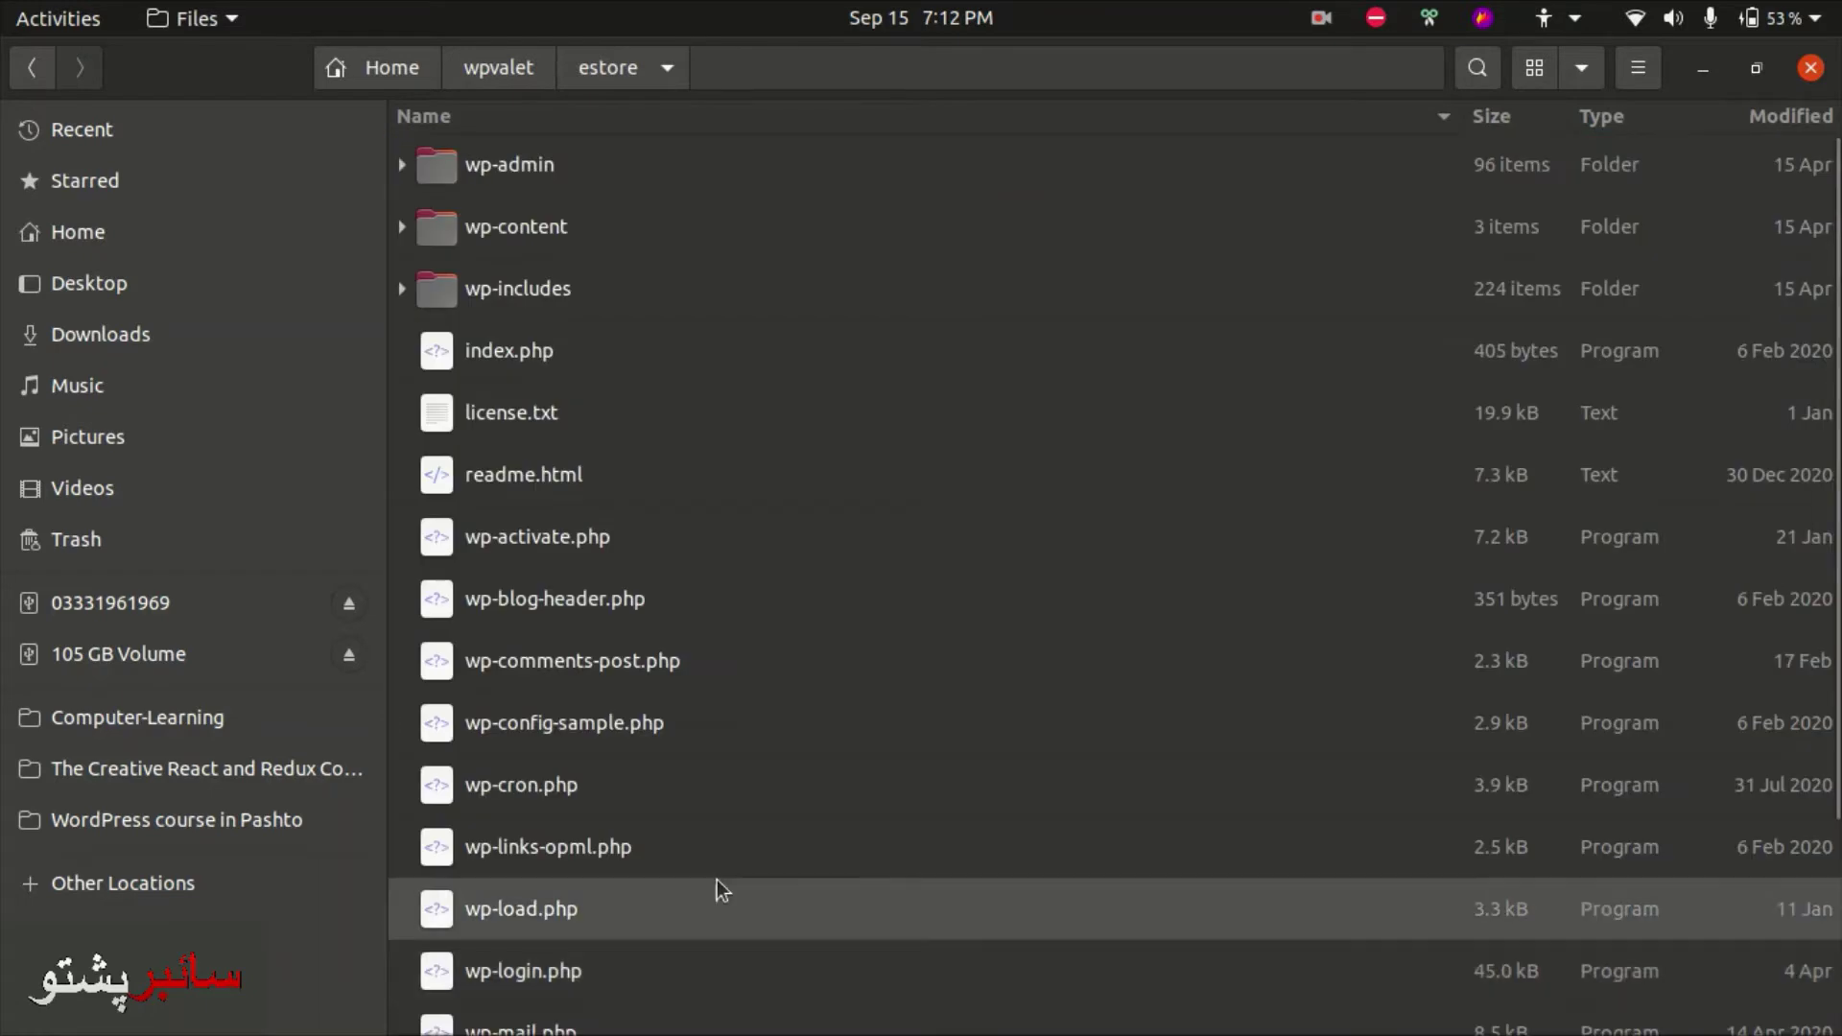
# - Open a terminal in the estore folder and run 'valet link .' to register the site
pyautogui.press('Menu')
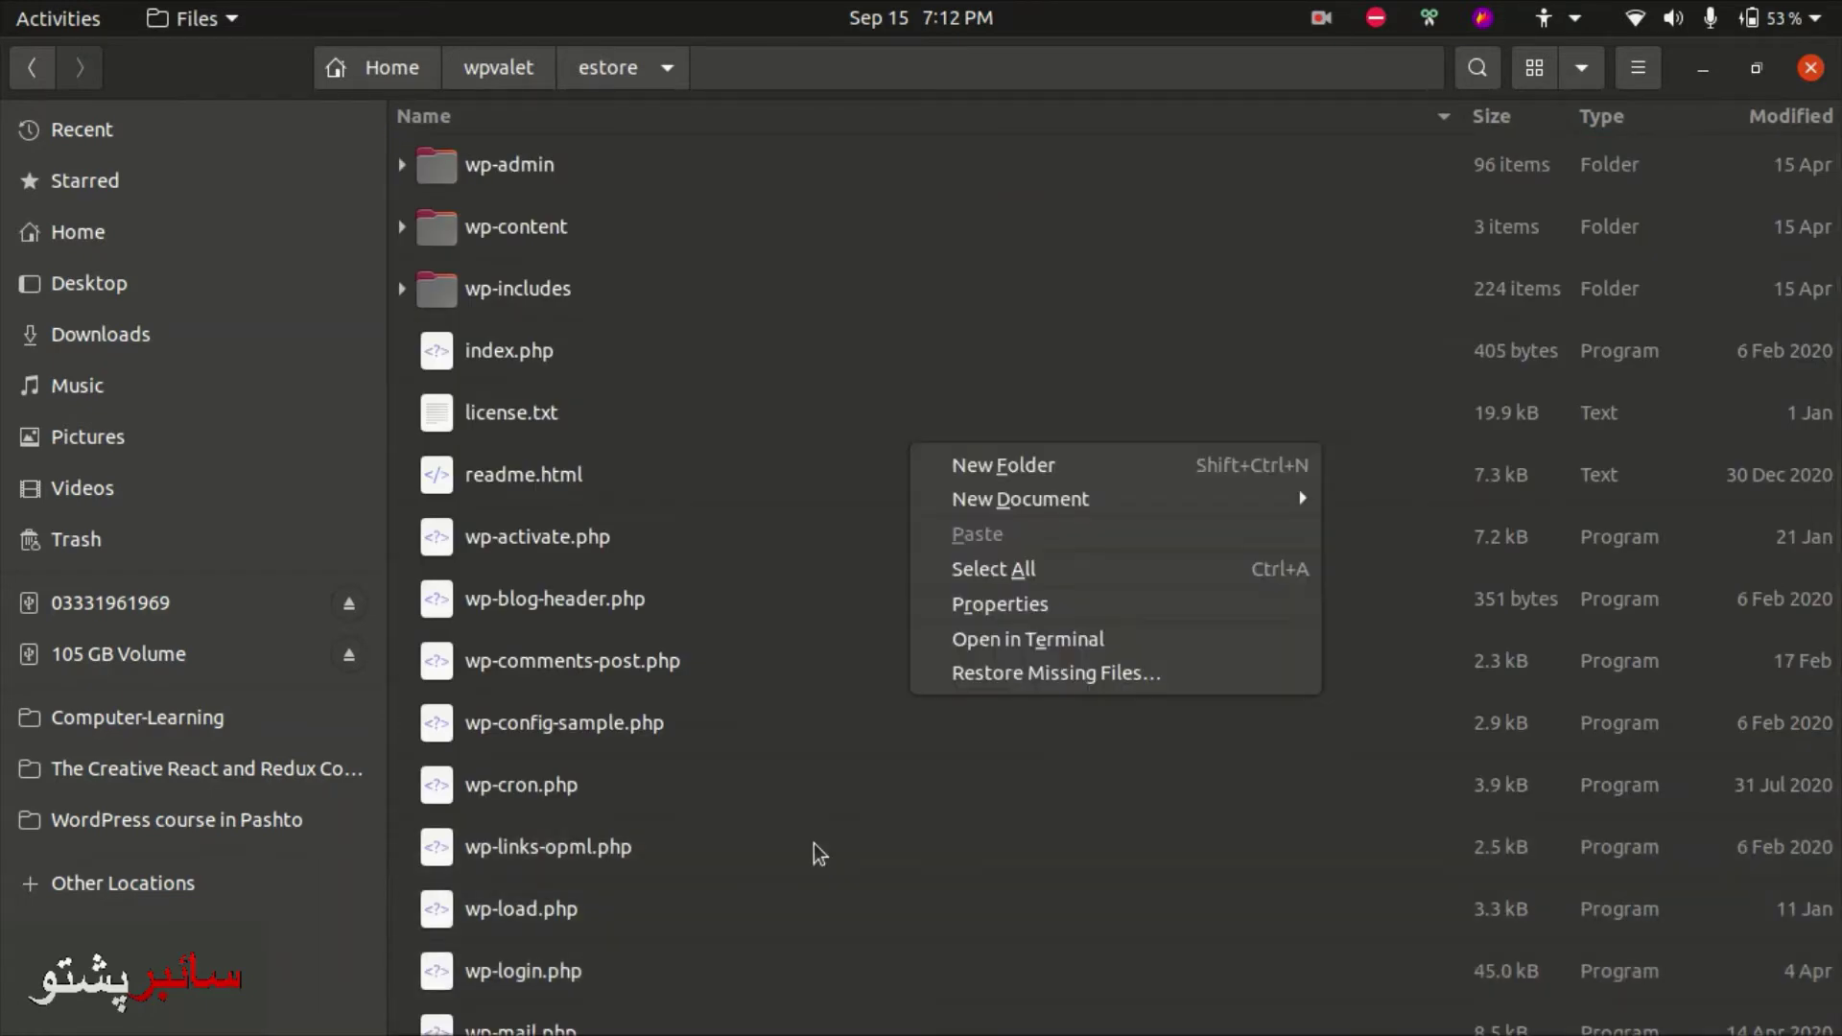
pyautogui.press('Up')
pyautogui.press('Up')
pyautogui.press('Return')
pyautogui.write('valete')
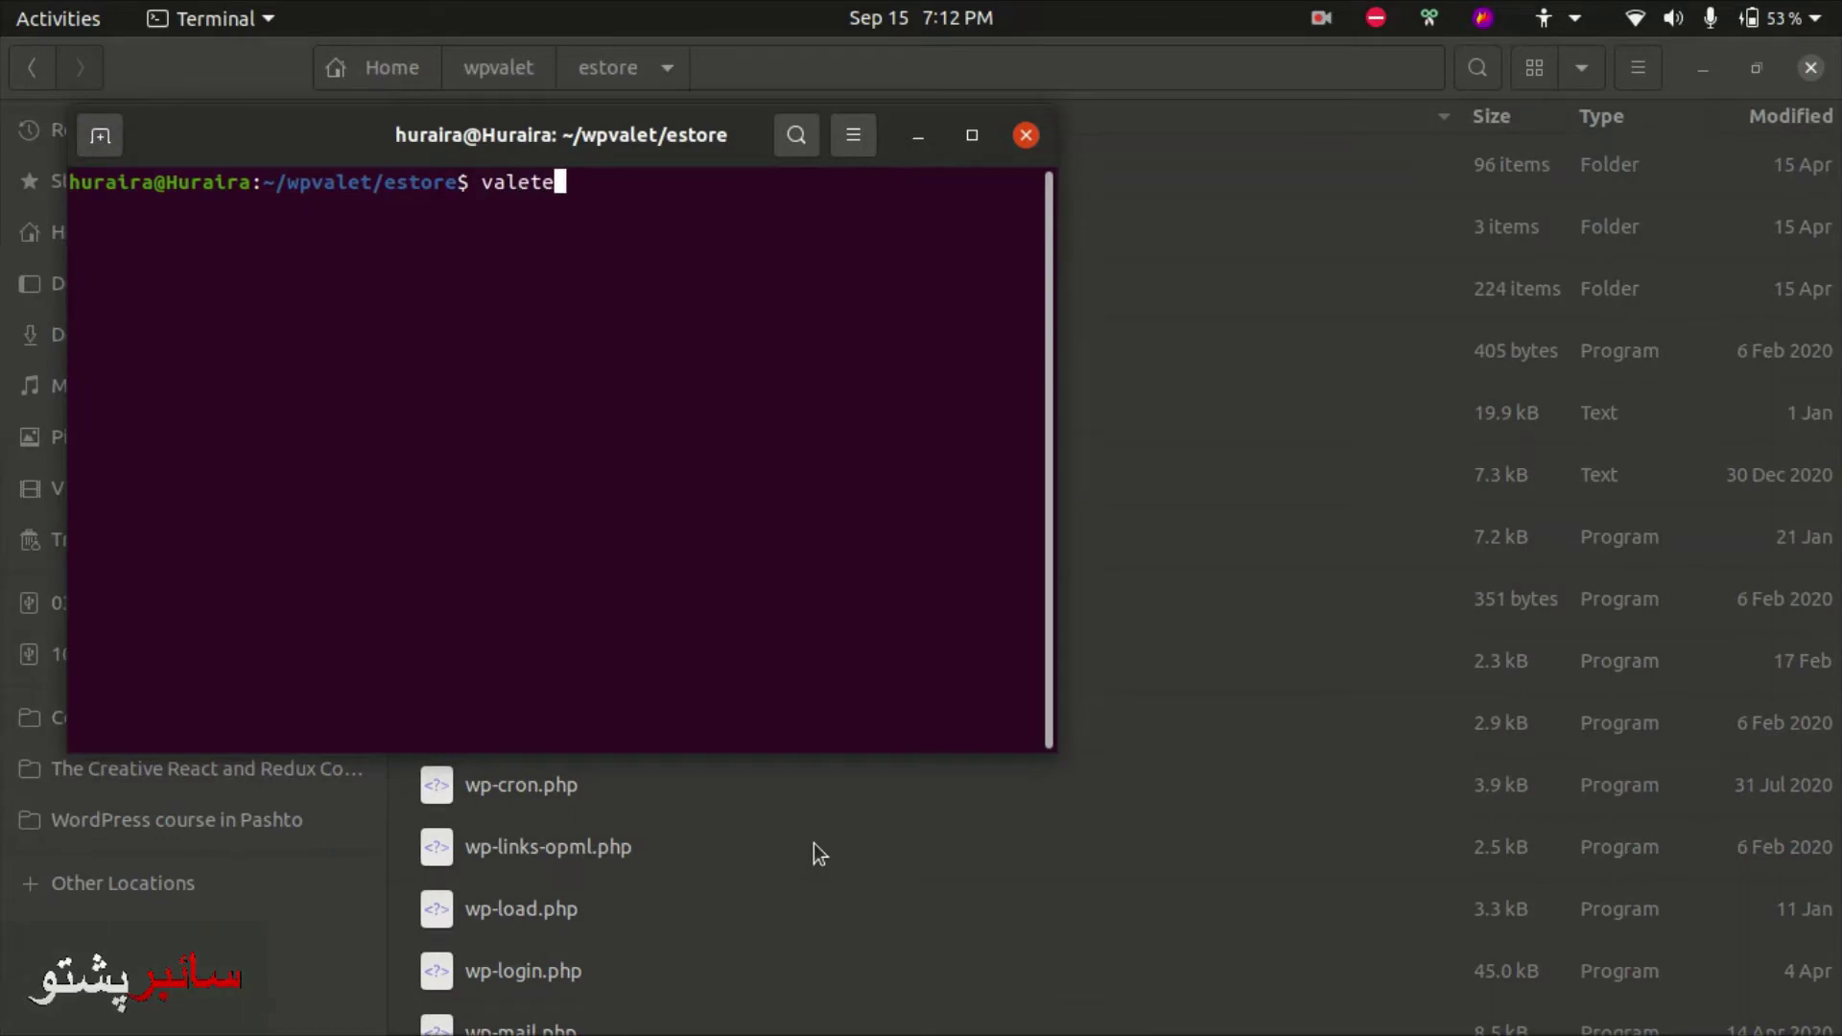
pyautogui.press('BackSpace')
pyautogui.write('link .')
pyautogui.press('Return')
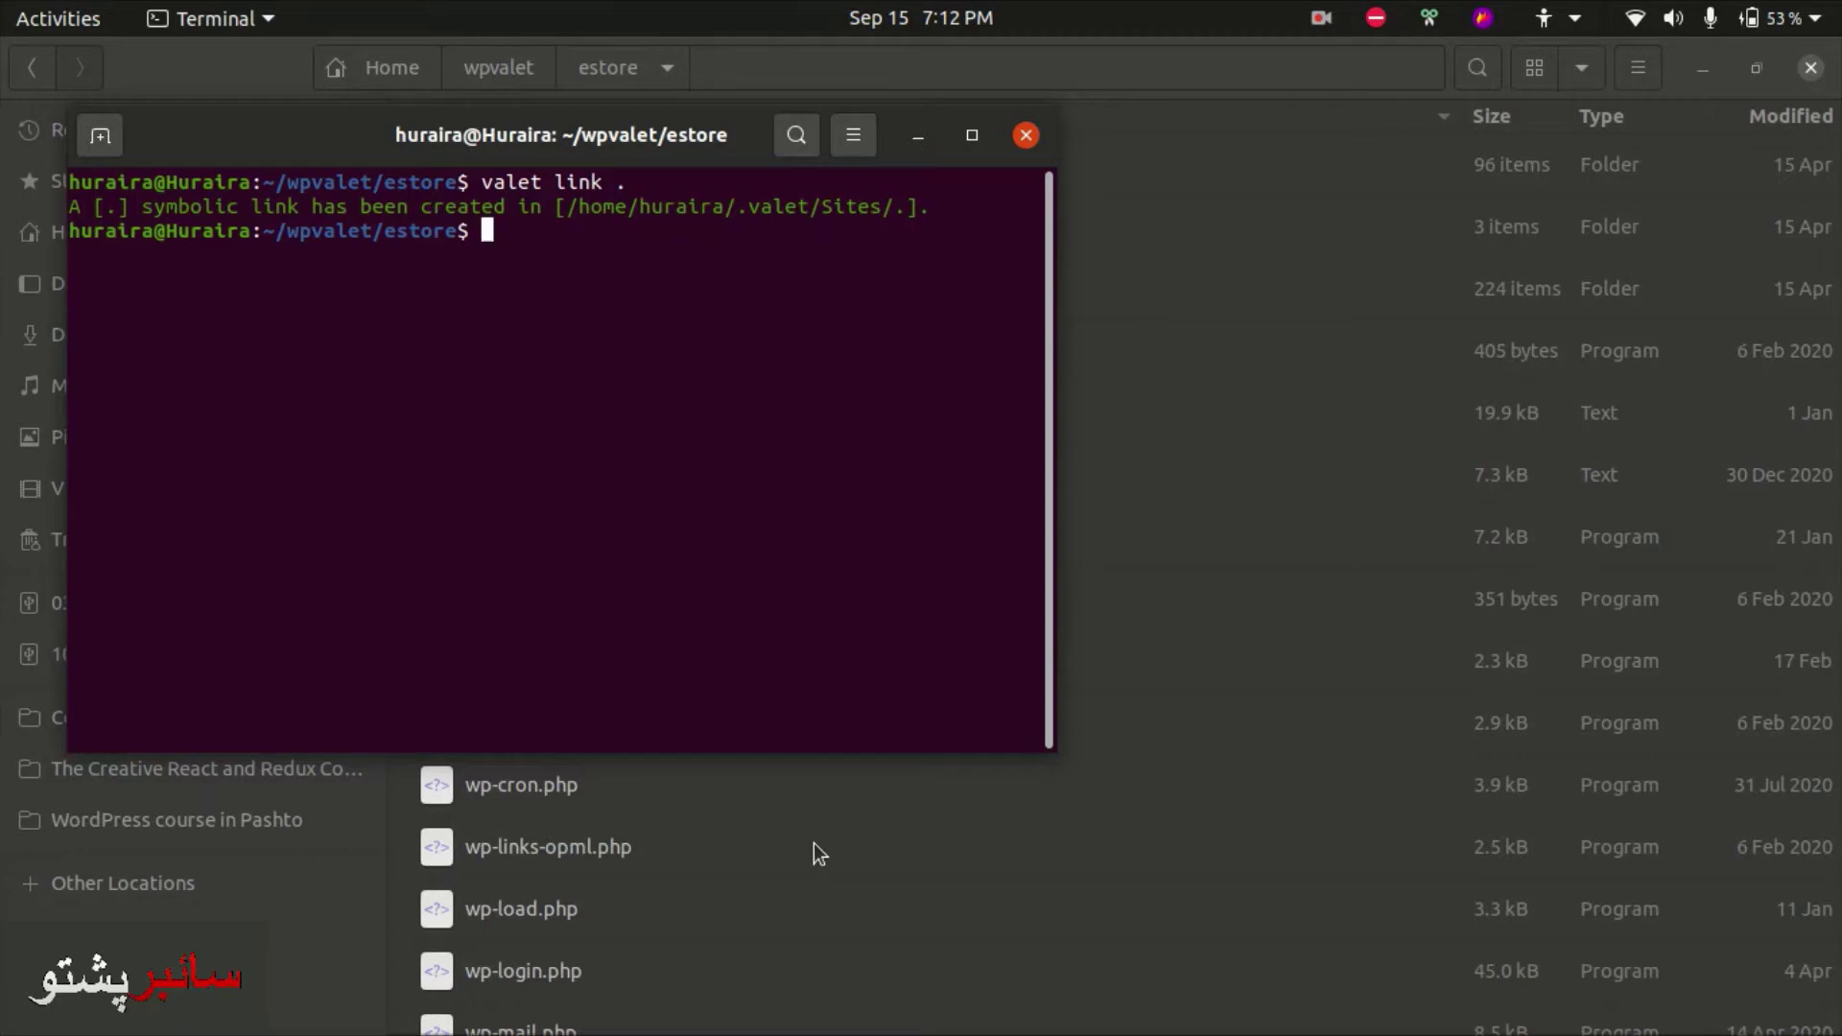
pyautogui.click(814, 843)
# - Load phpmyadmin.test and log in with the MySQL username and password
pyautogui.click(43, 105)
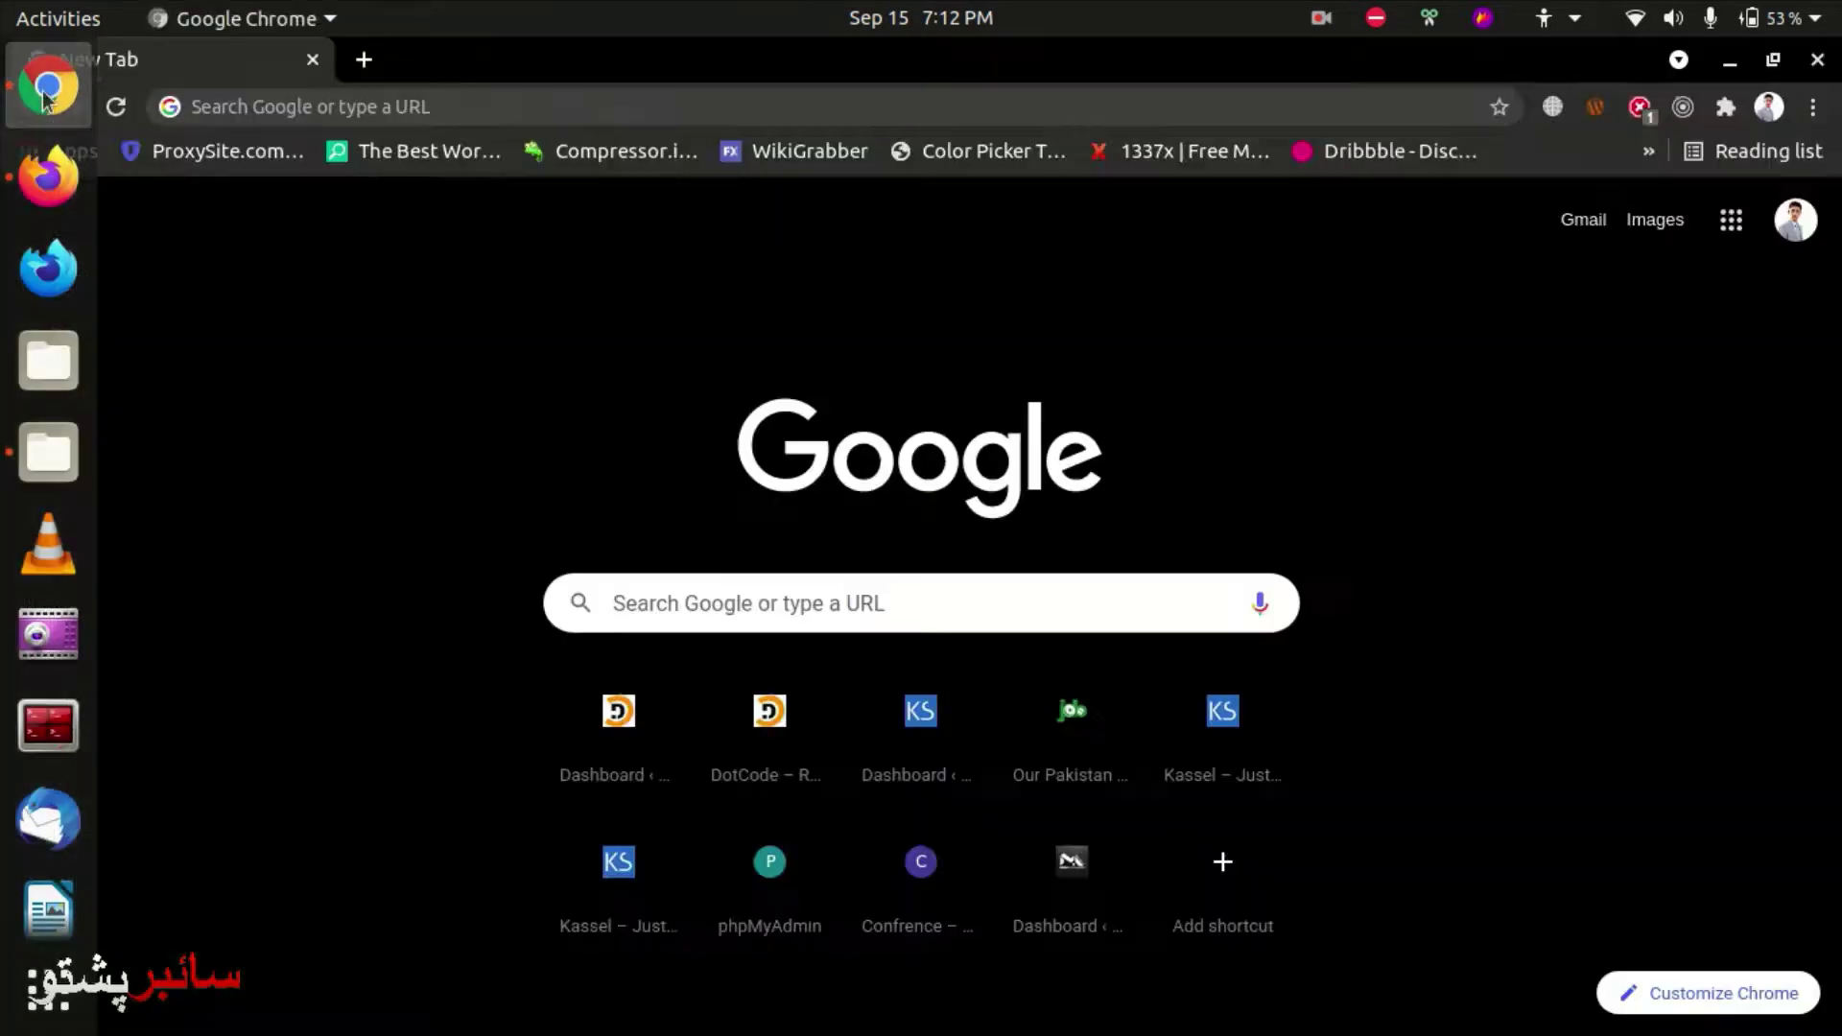
pyautogui.hotkey('ctrl', 'l')
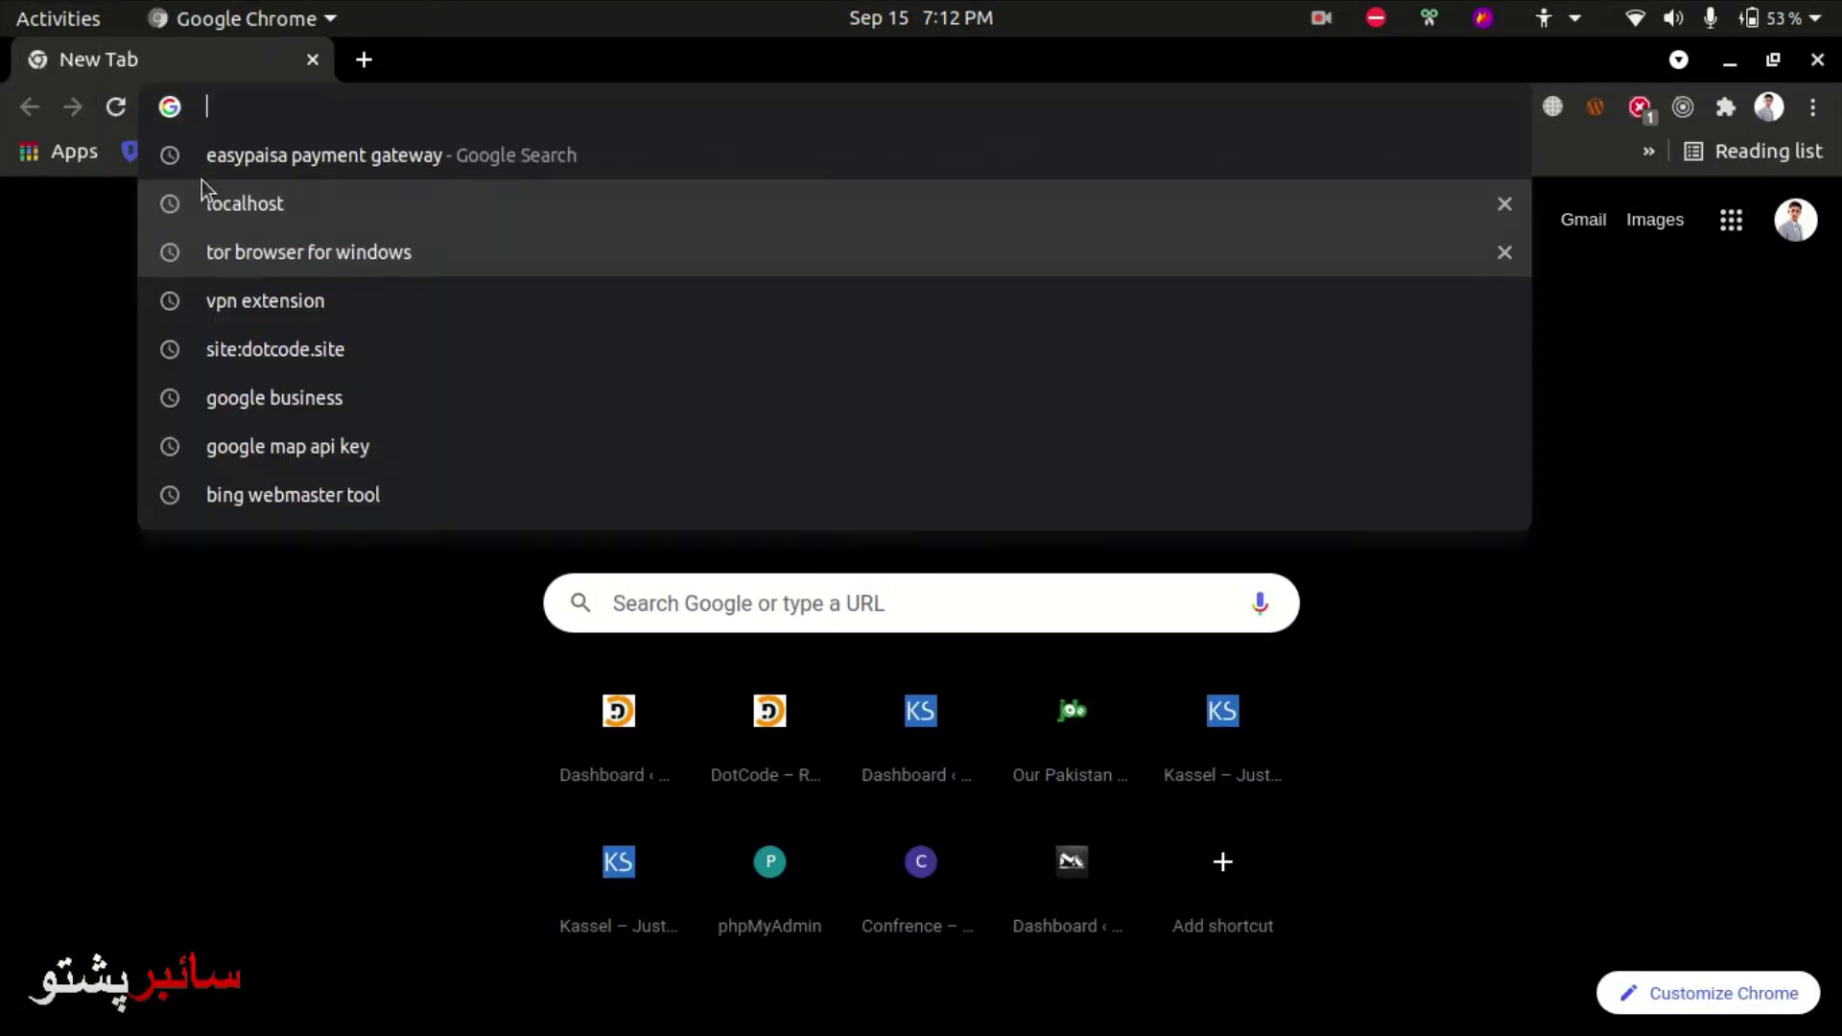
pyautogui.write('phpmyadmin.test')
pyautogui.press('Return')
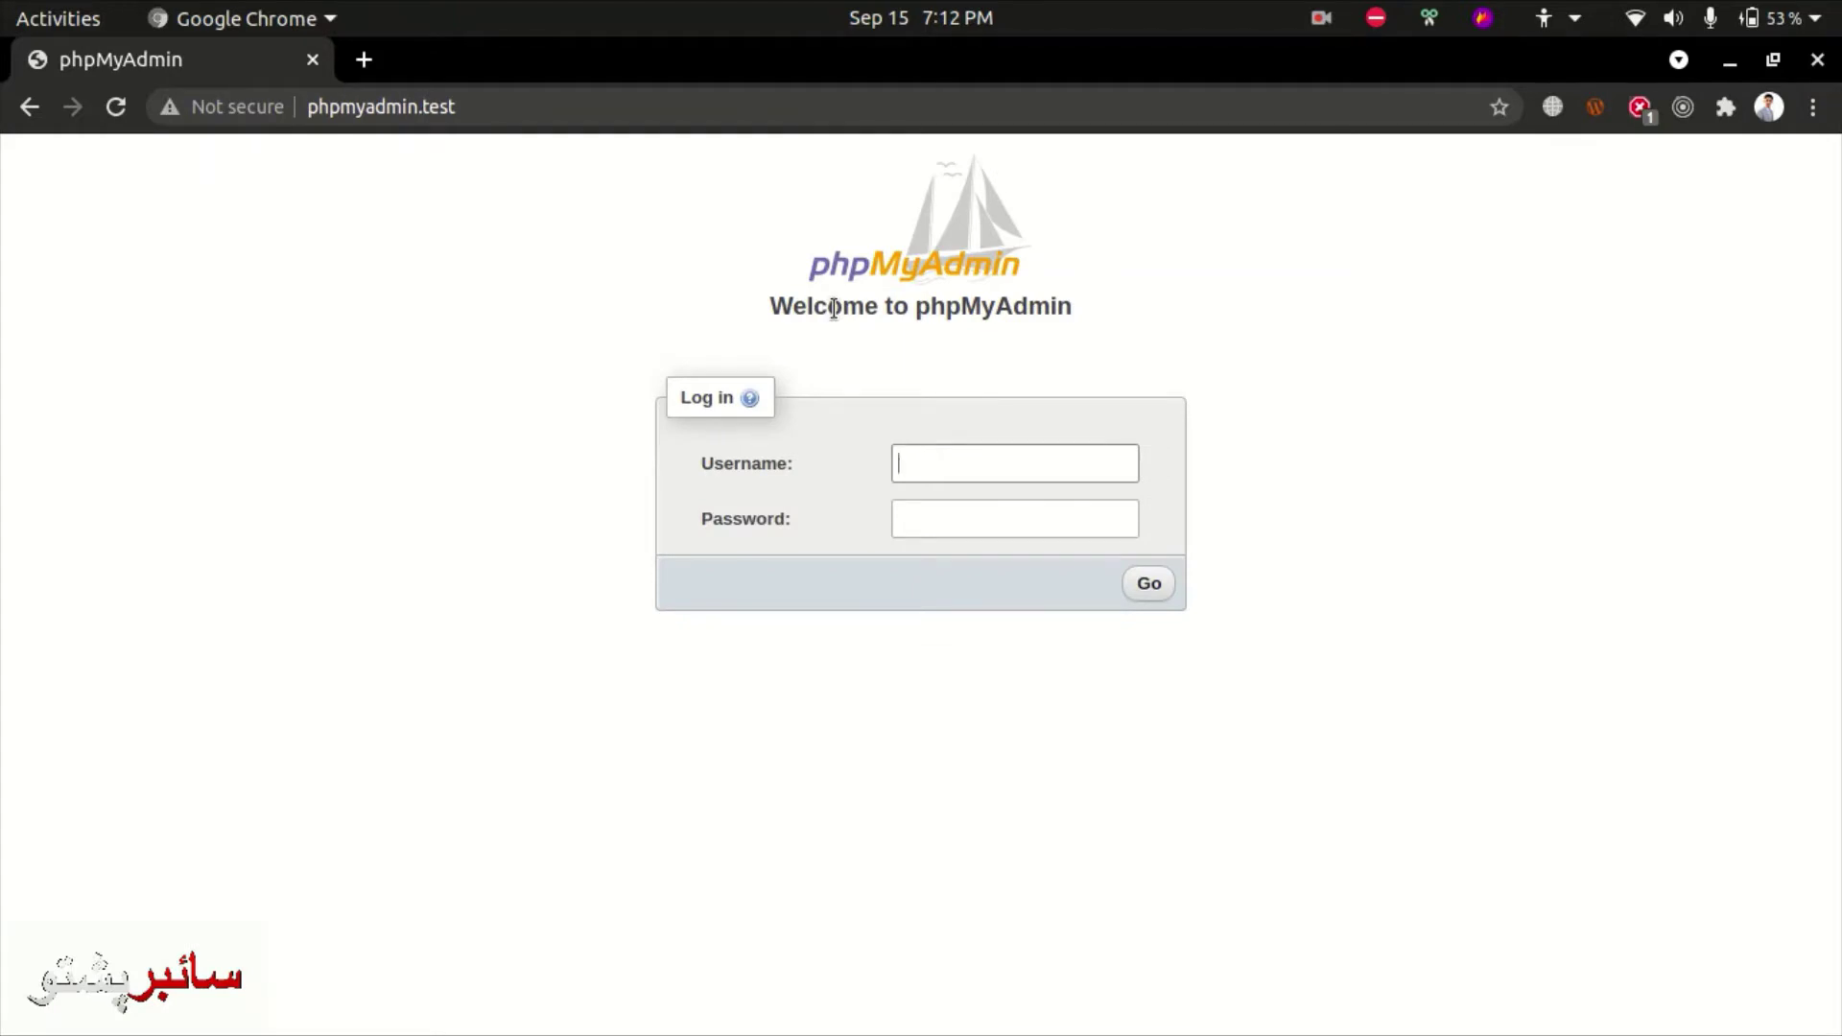
pyautogui.write('bakar')
pyautogui.press('Tab')
pyautogui.press('Return')
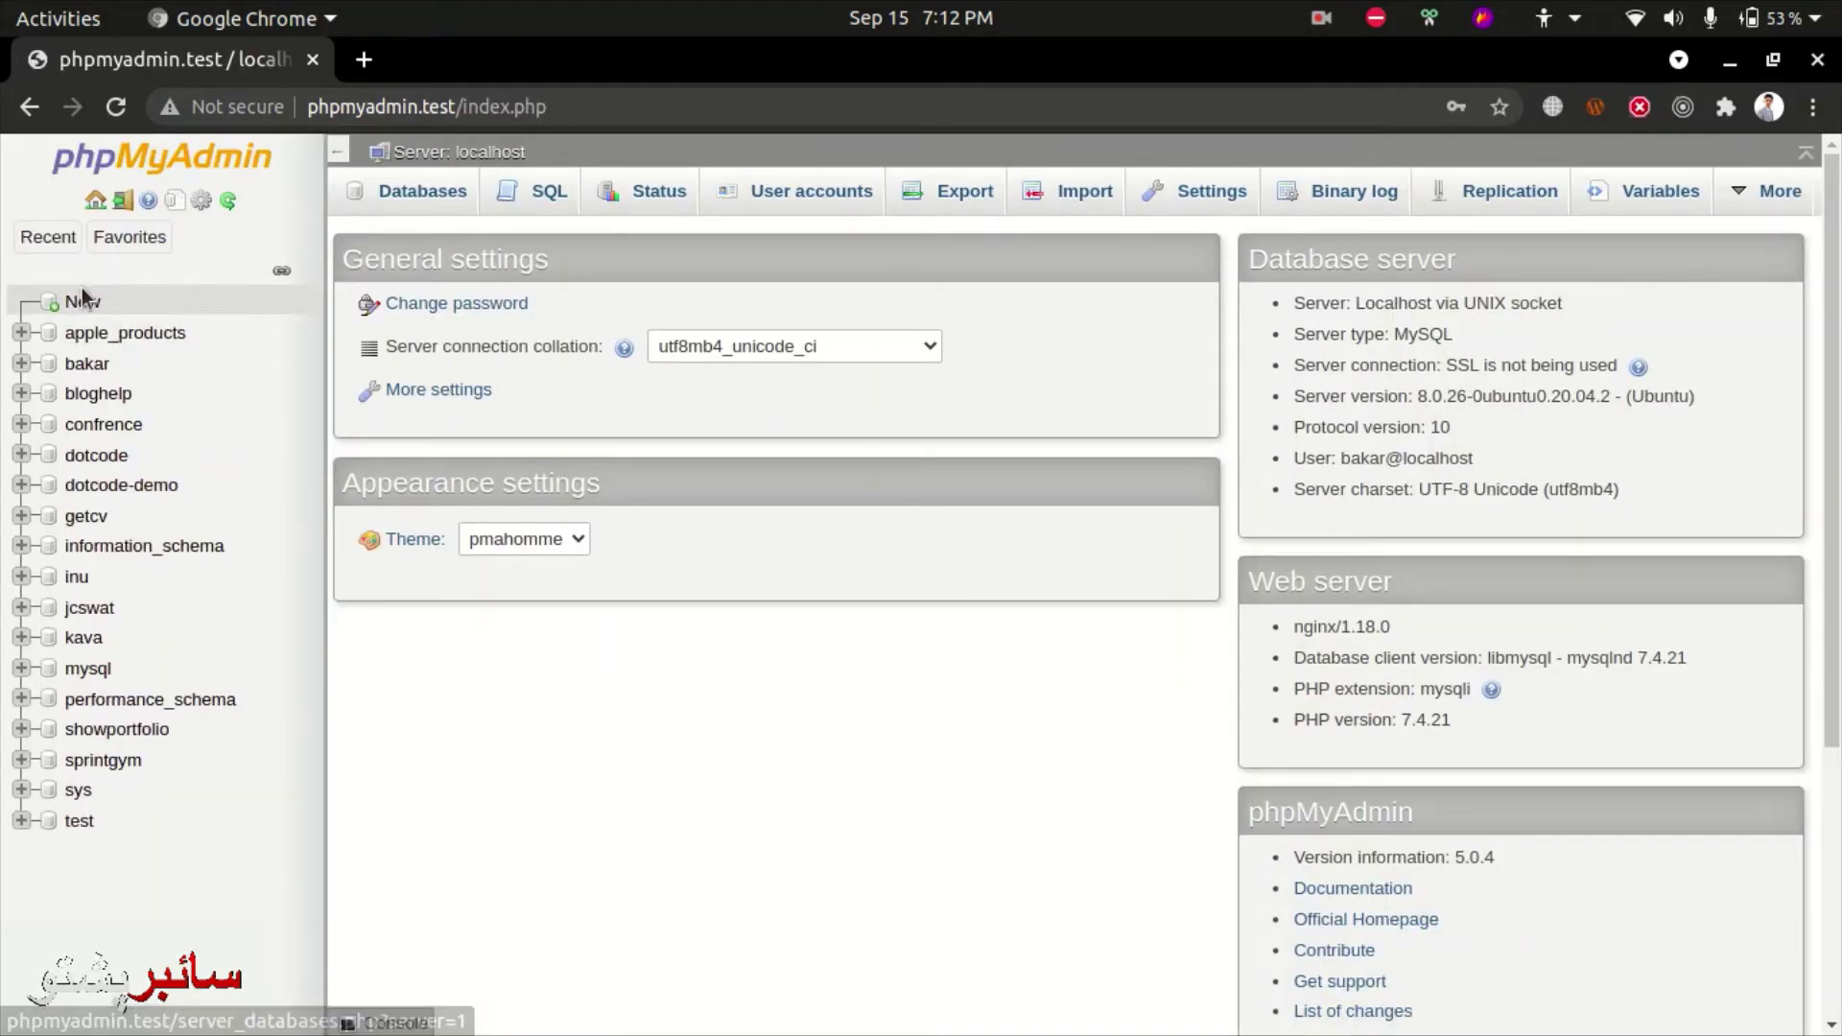
# - Create a new database named estore
pyautogui.click(82, 299)
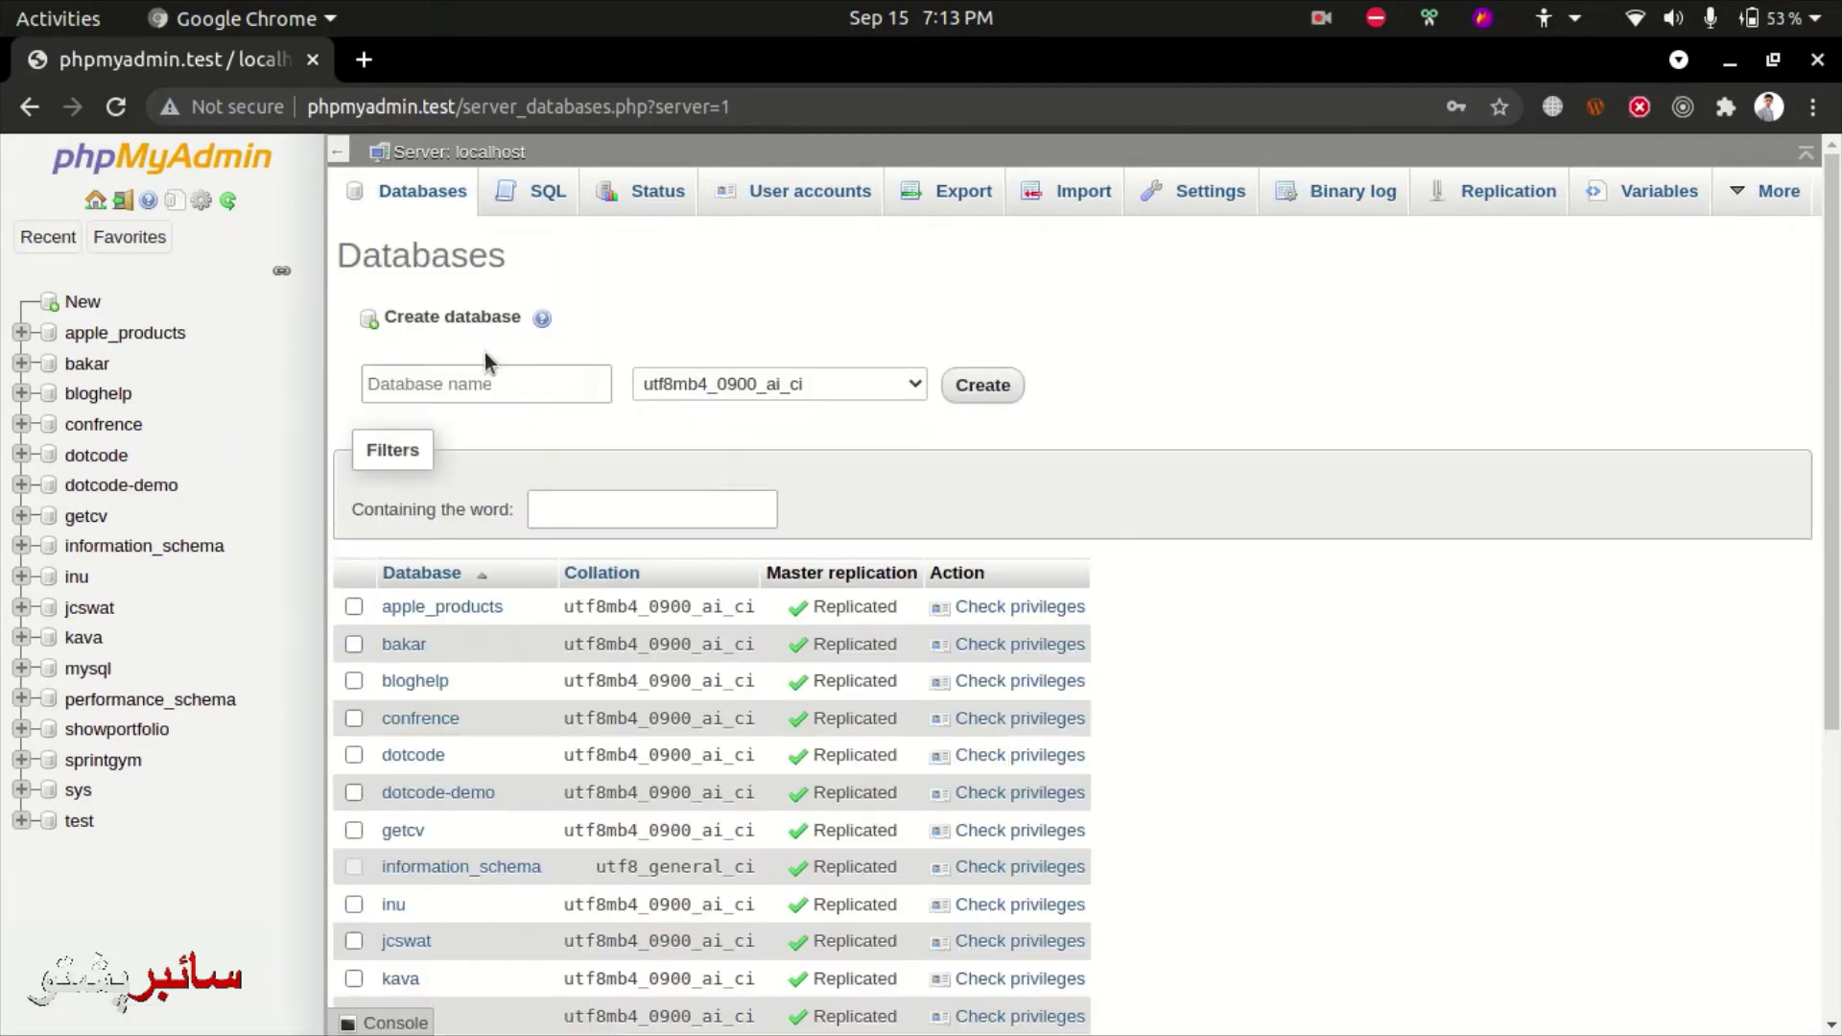
pyautogui.click(465, 387)
pyautogui.write('e')
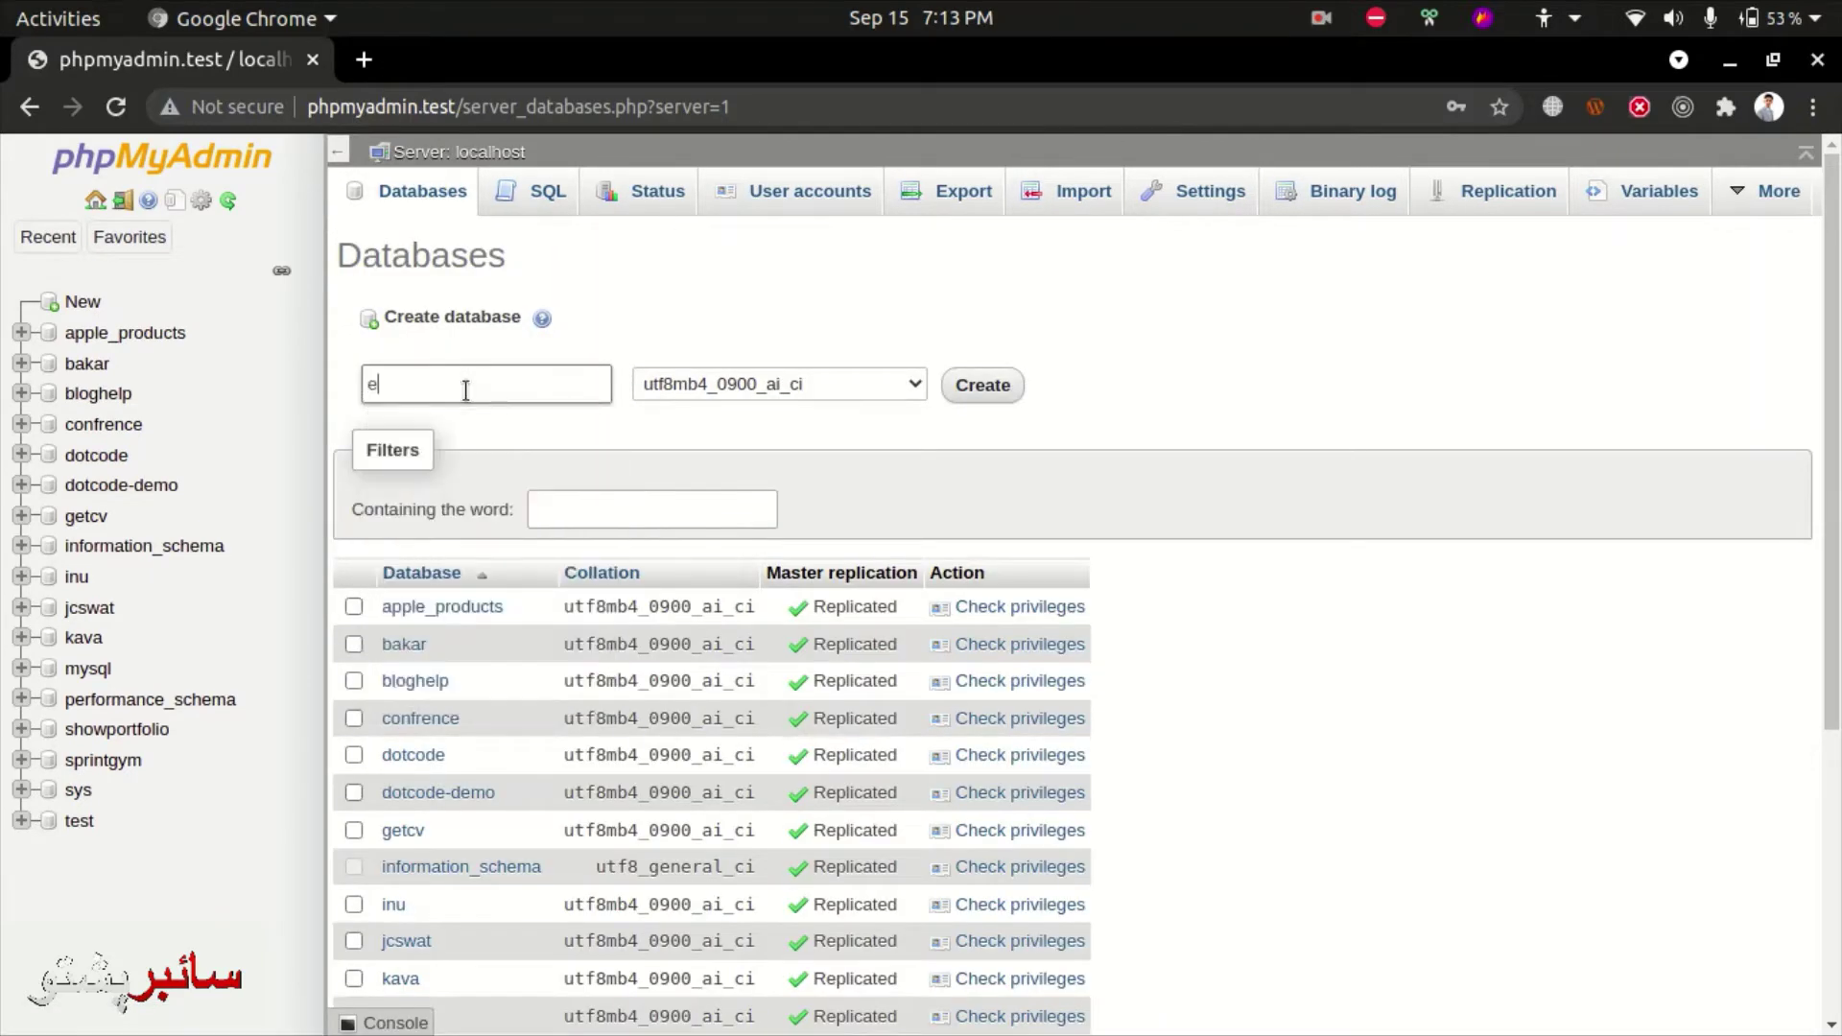
pyautogui.write('store')
pyautogui.press('Return')
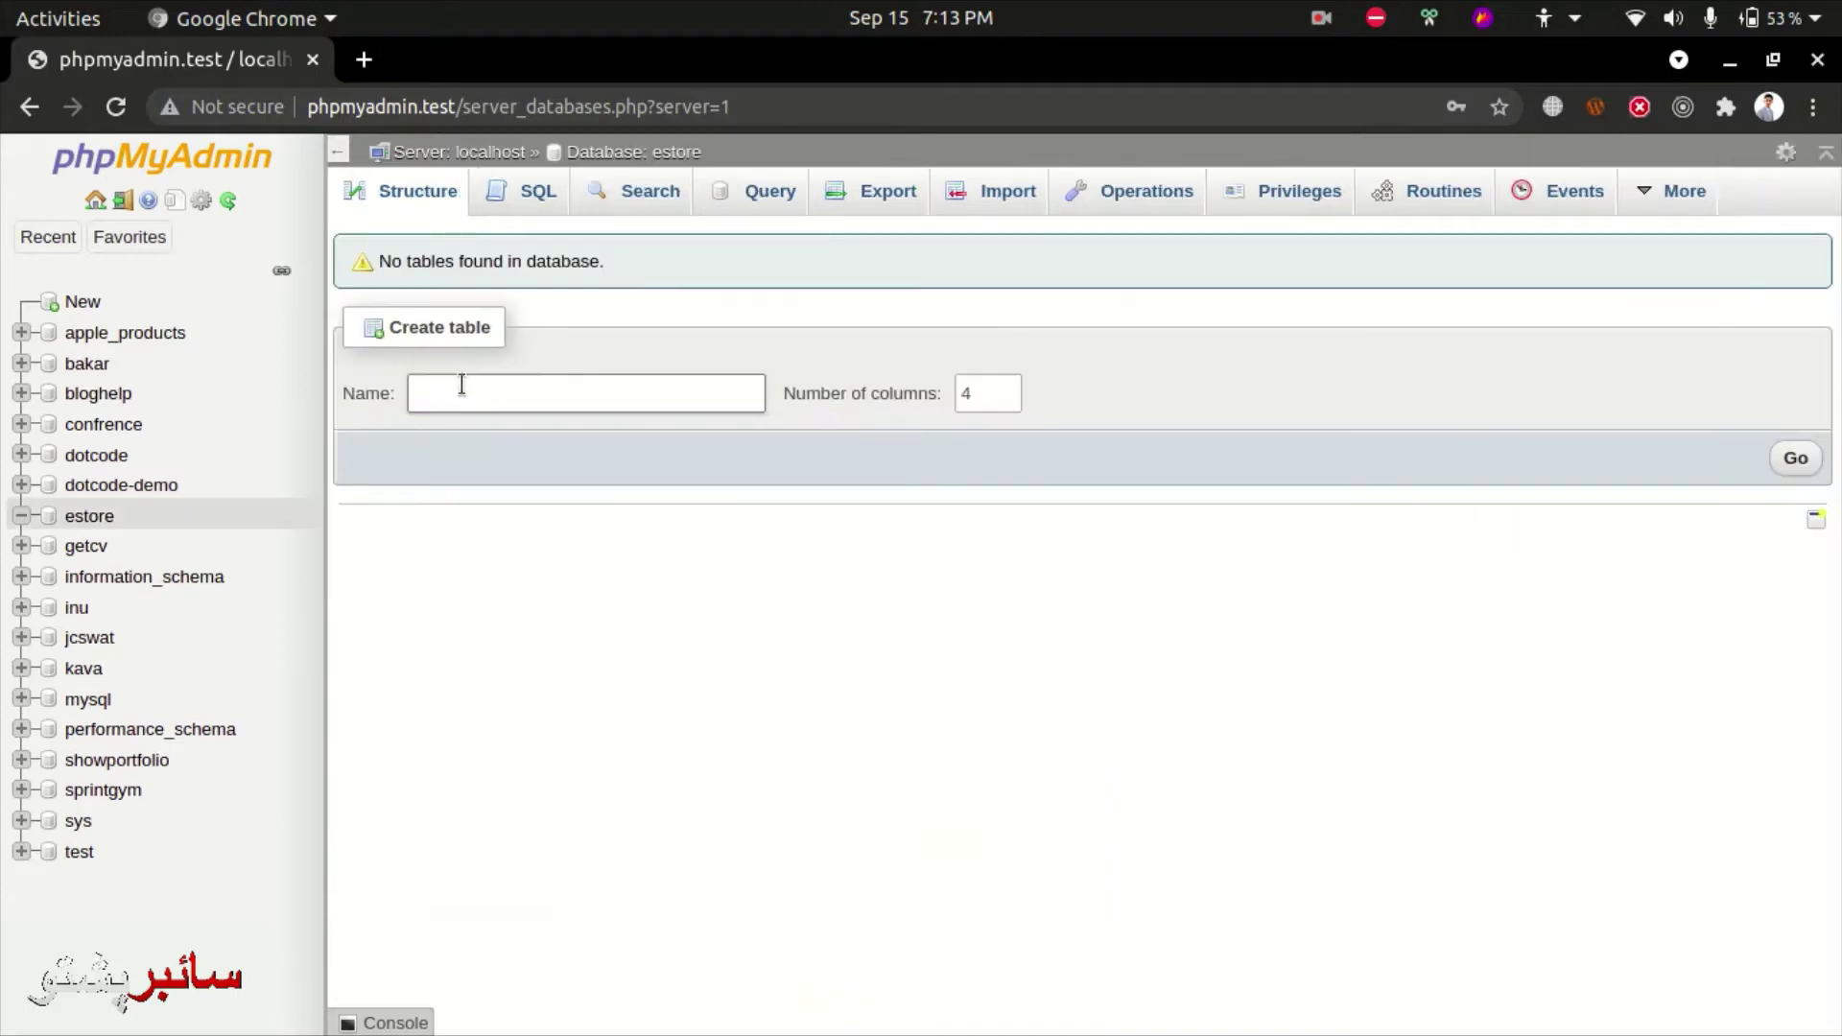
# - Open estore.test in the browser
pyautogui.click(462, 104)
pyautogui.write('et')
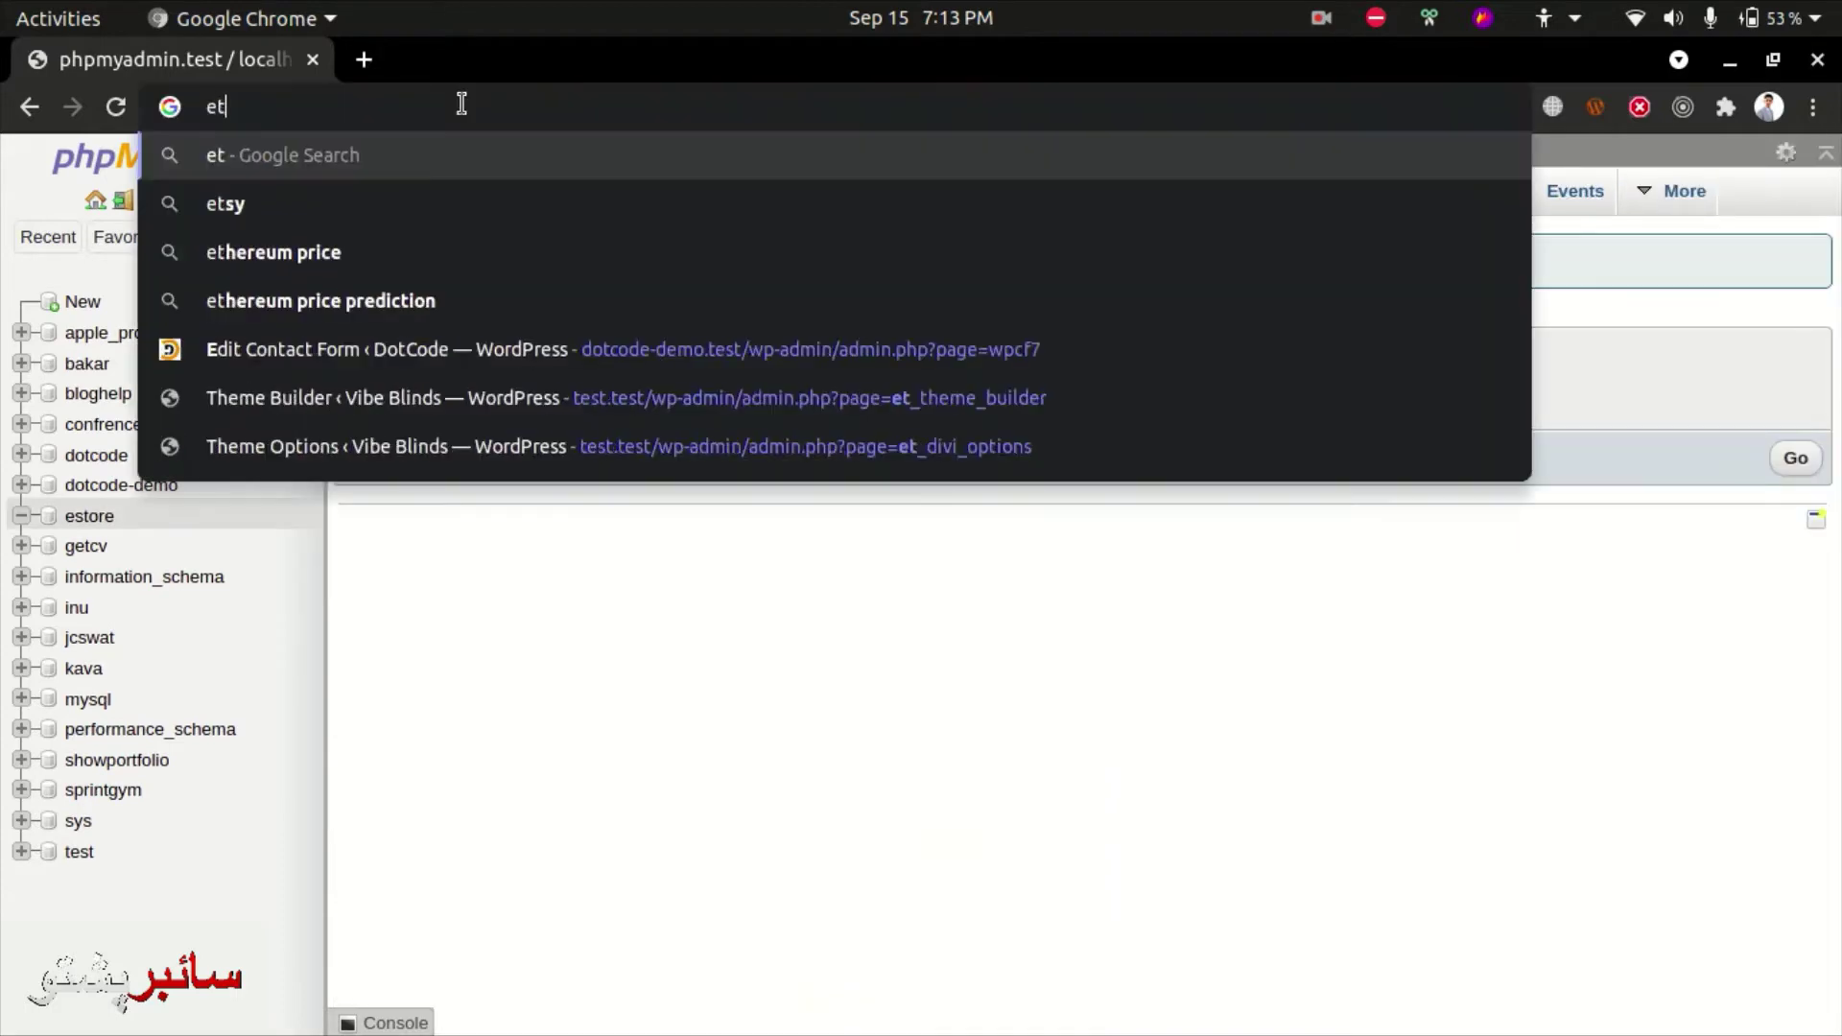
pyautogui.press('BackSpace')
pyautogui.write('store.te')
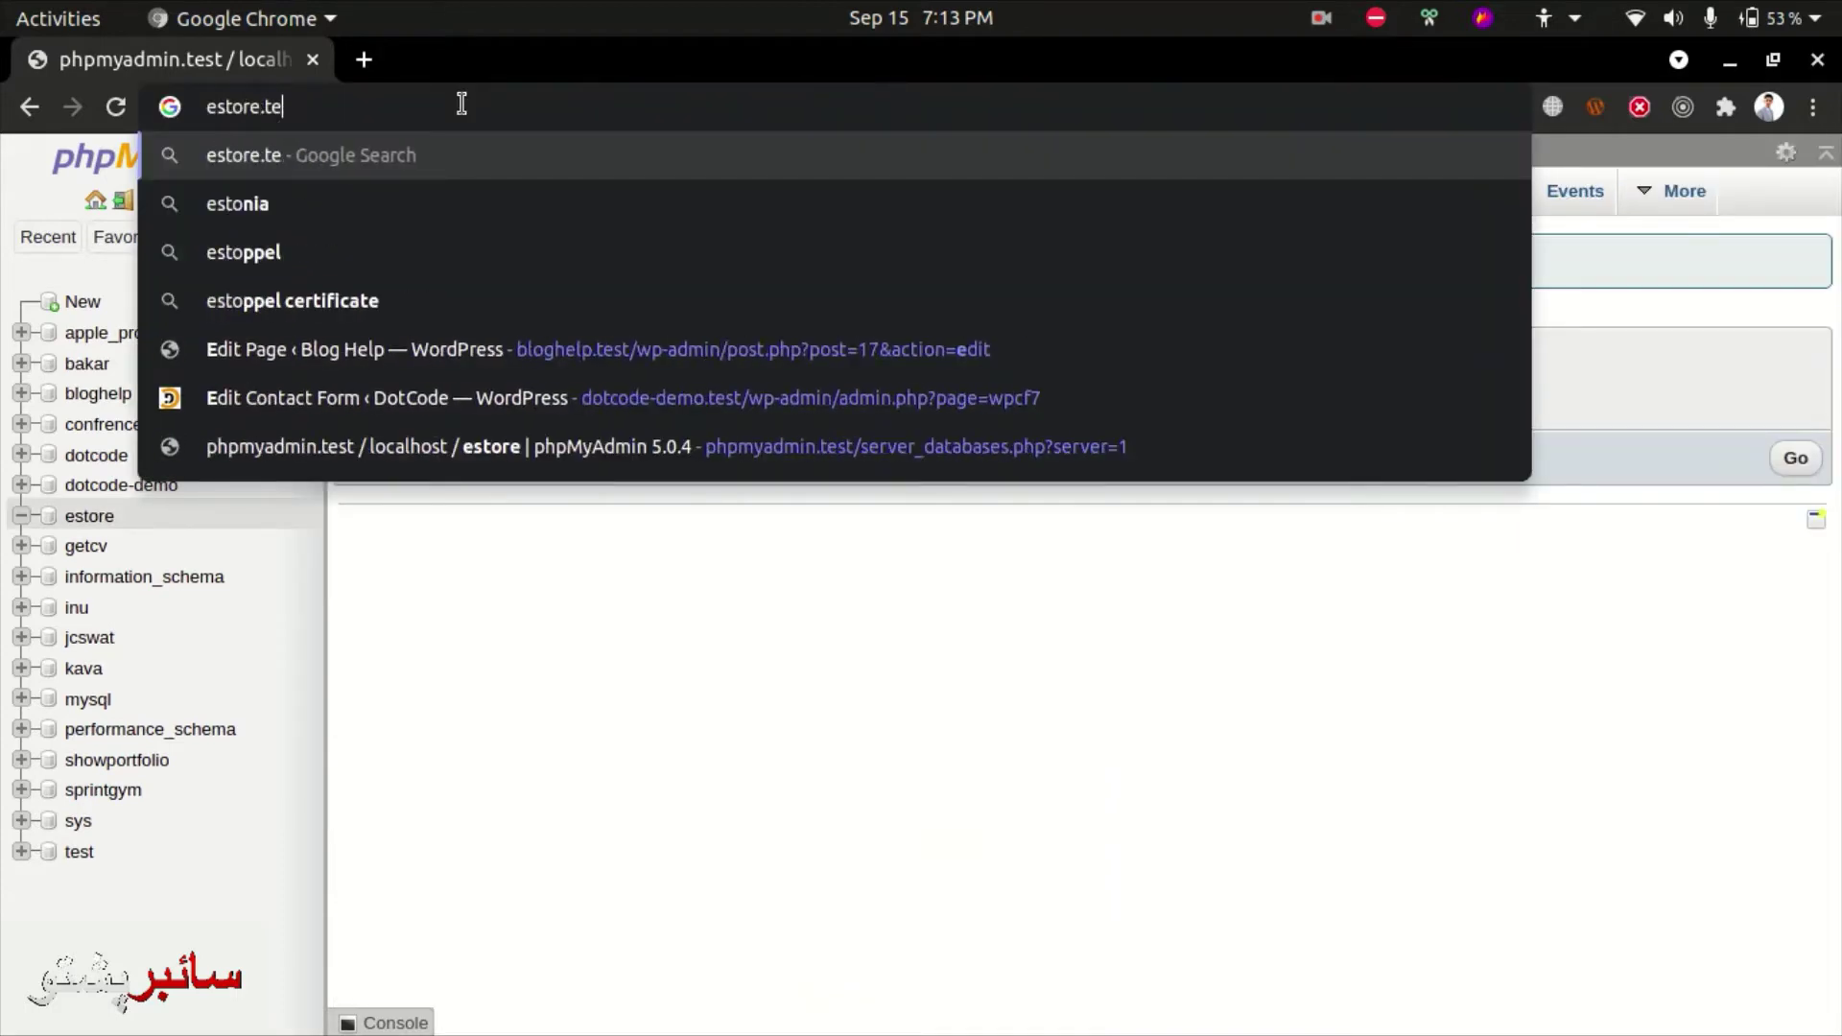
pyautogui.write('st')
pyautogui.press('Return')
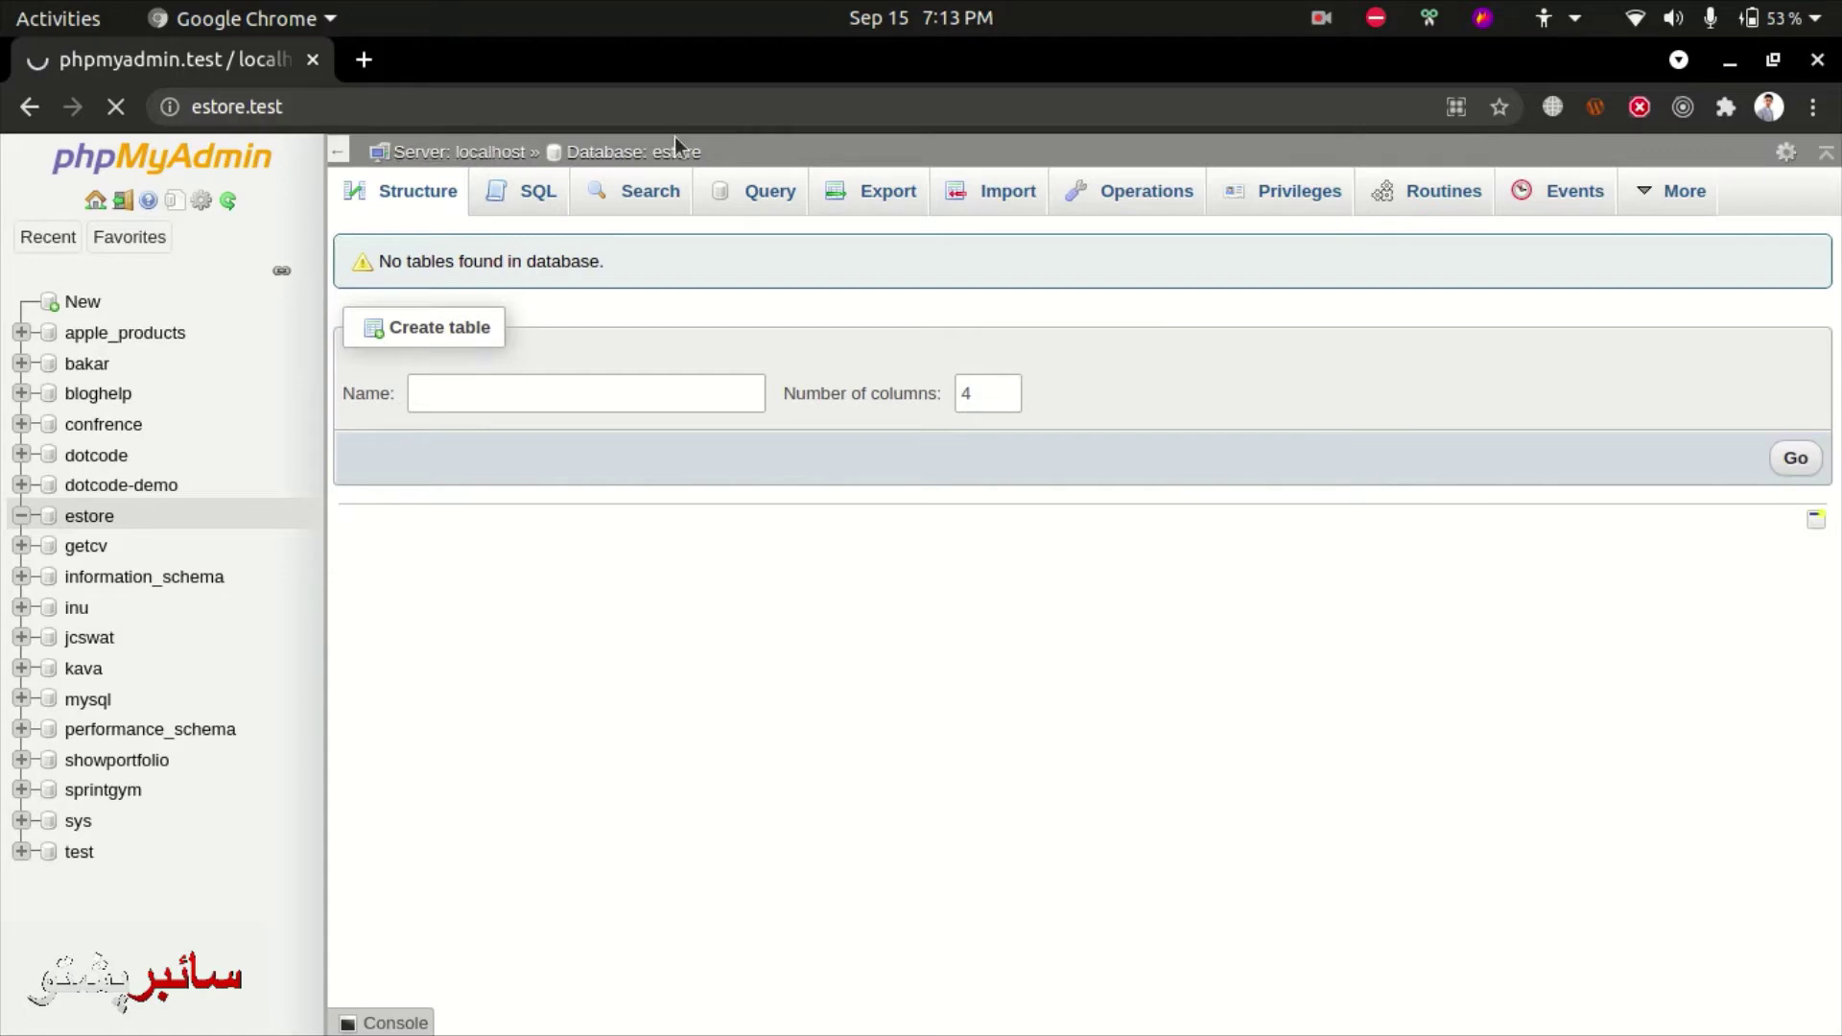
# - Continue the WordPress setup in English and start the database connection step
pyautogui.click(1322, 17)
pyautogui.click(1292, 138)
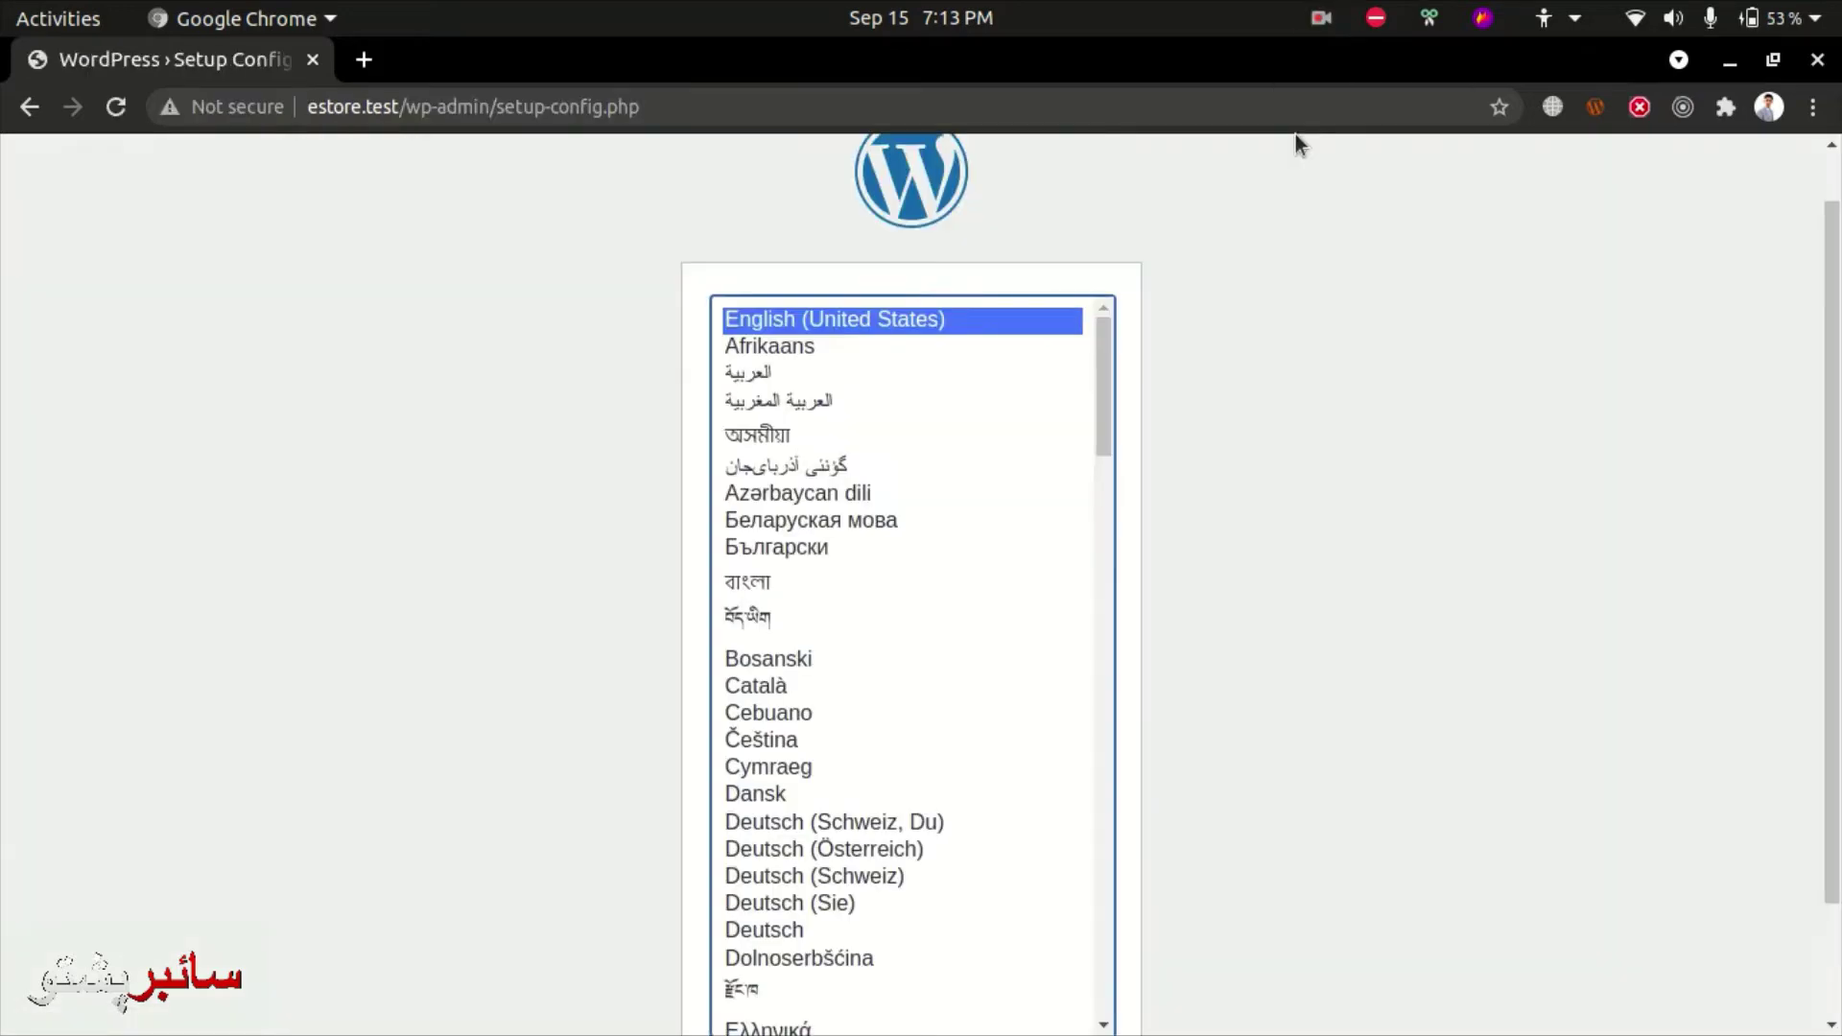
pyautogui.scroll(-3, 1253, 827)
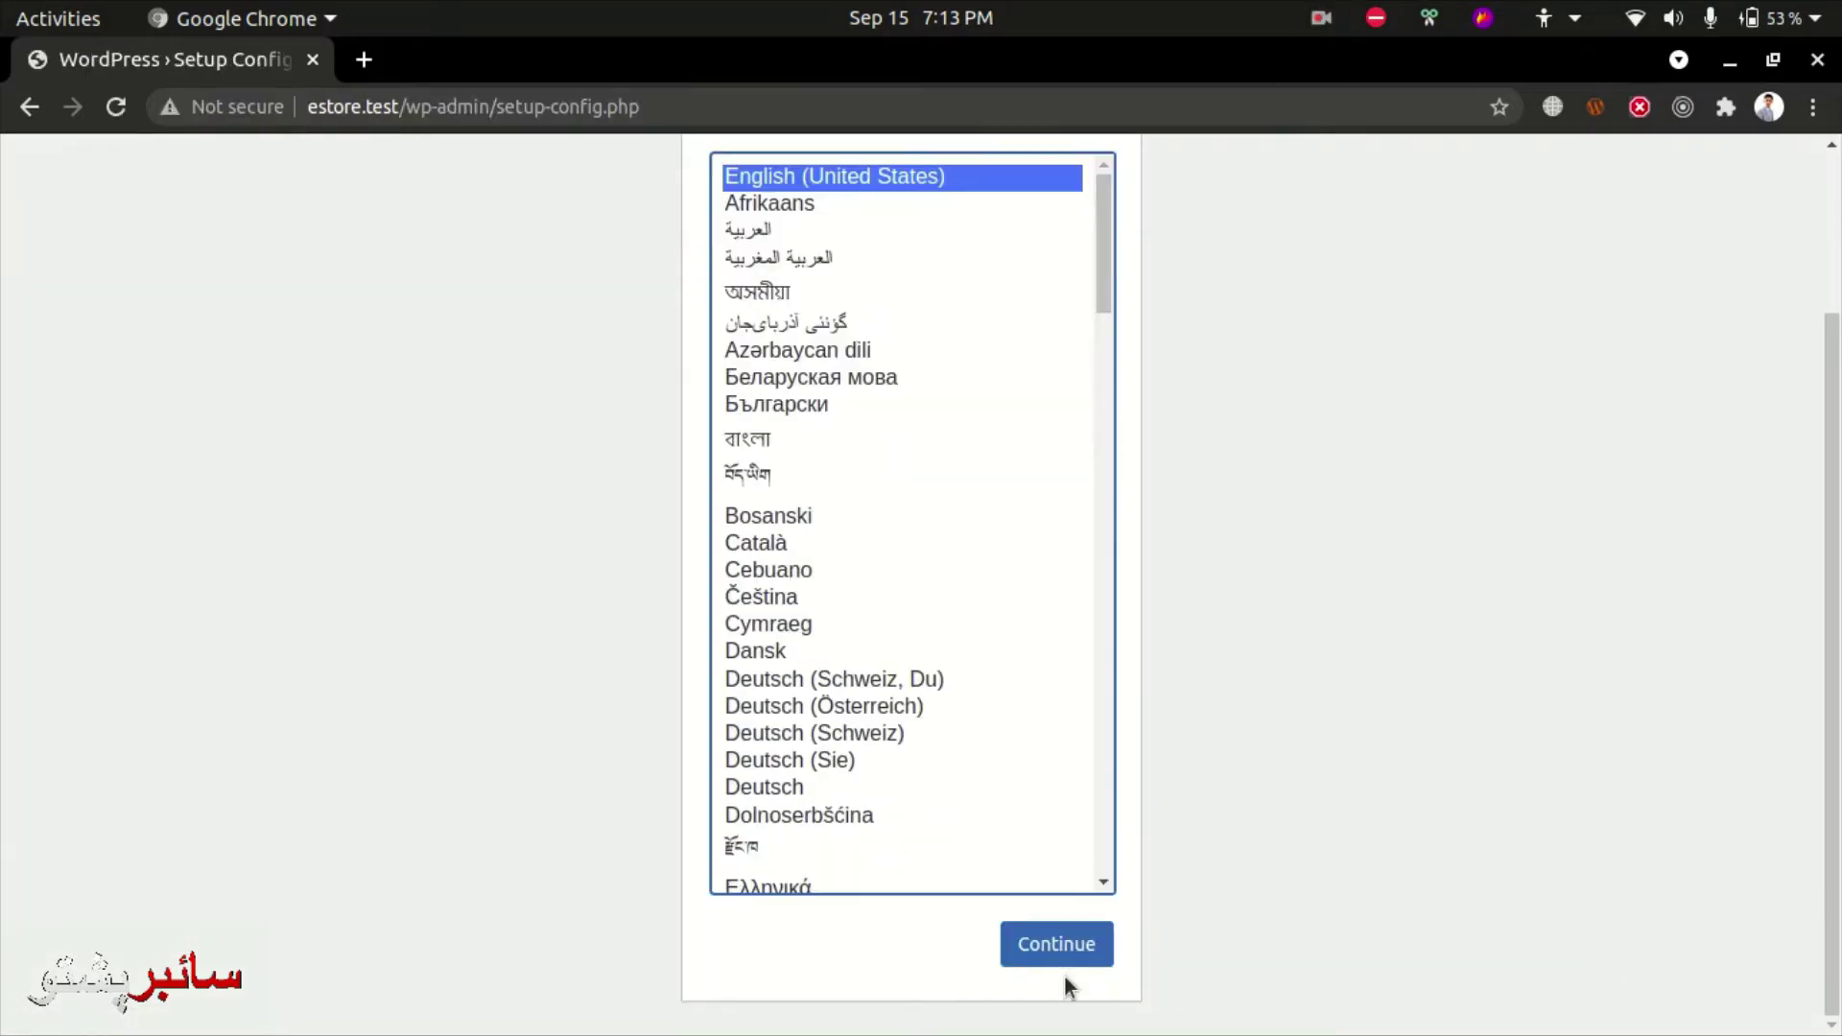
pyautogui.click(1055, 944)
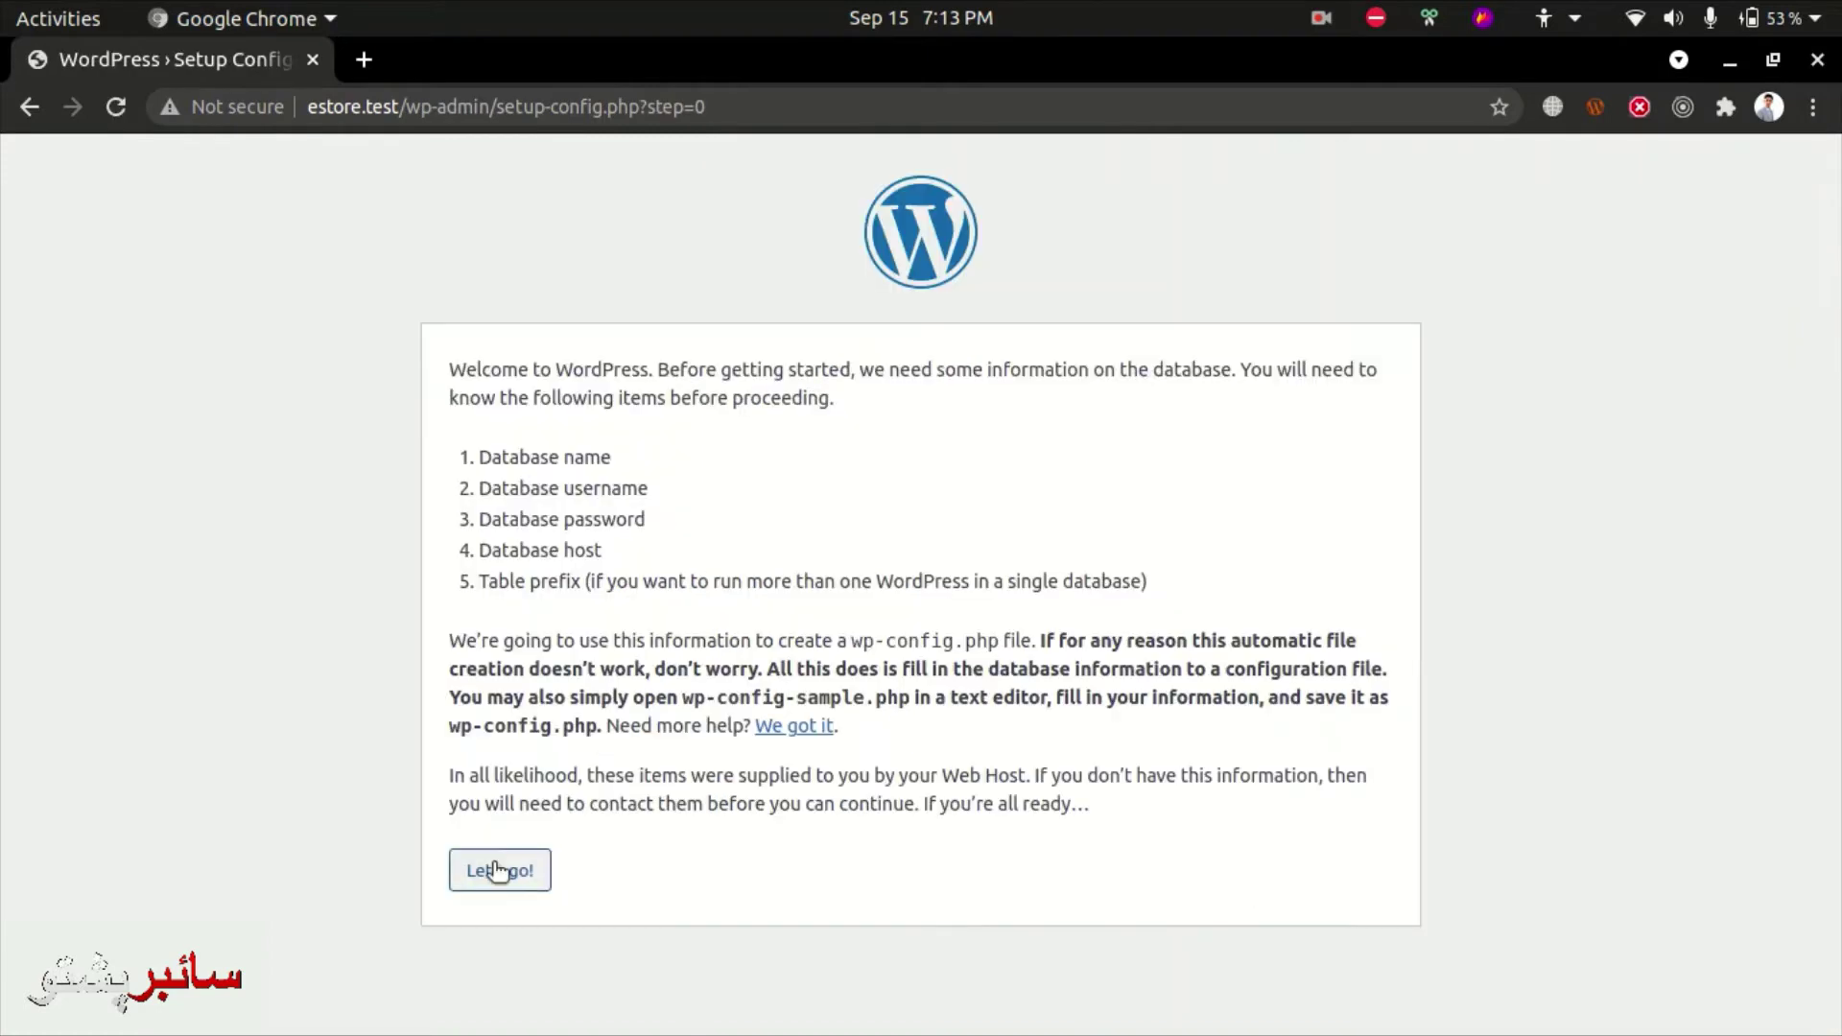
pyautogui.click(496, 866)
# - Set the Database Name to estore
pyautogui.hotkey('ctrl', 'a')
pyautogui.press('BackSpace')
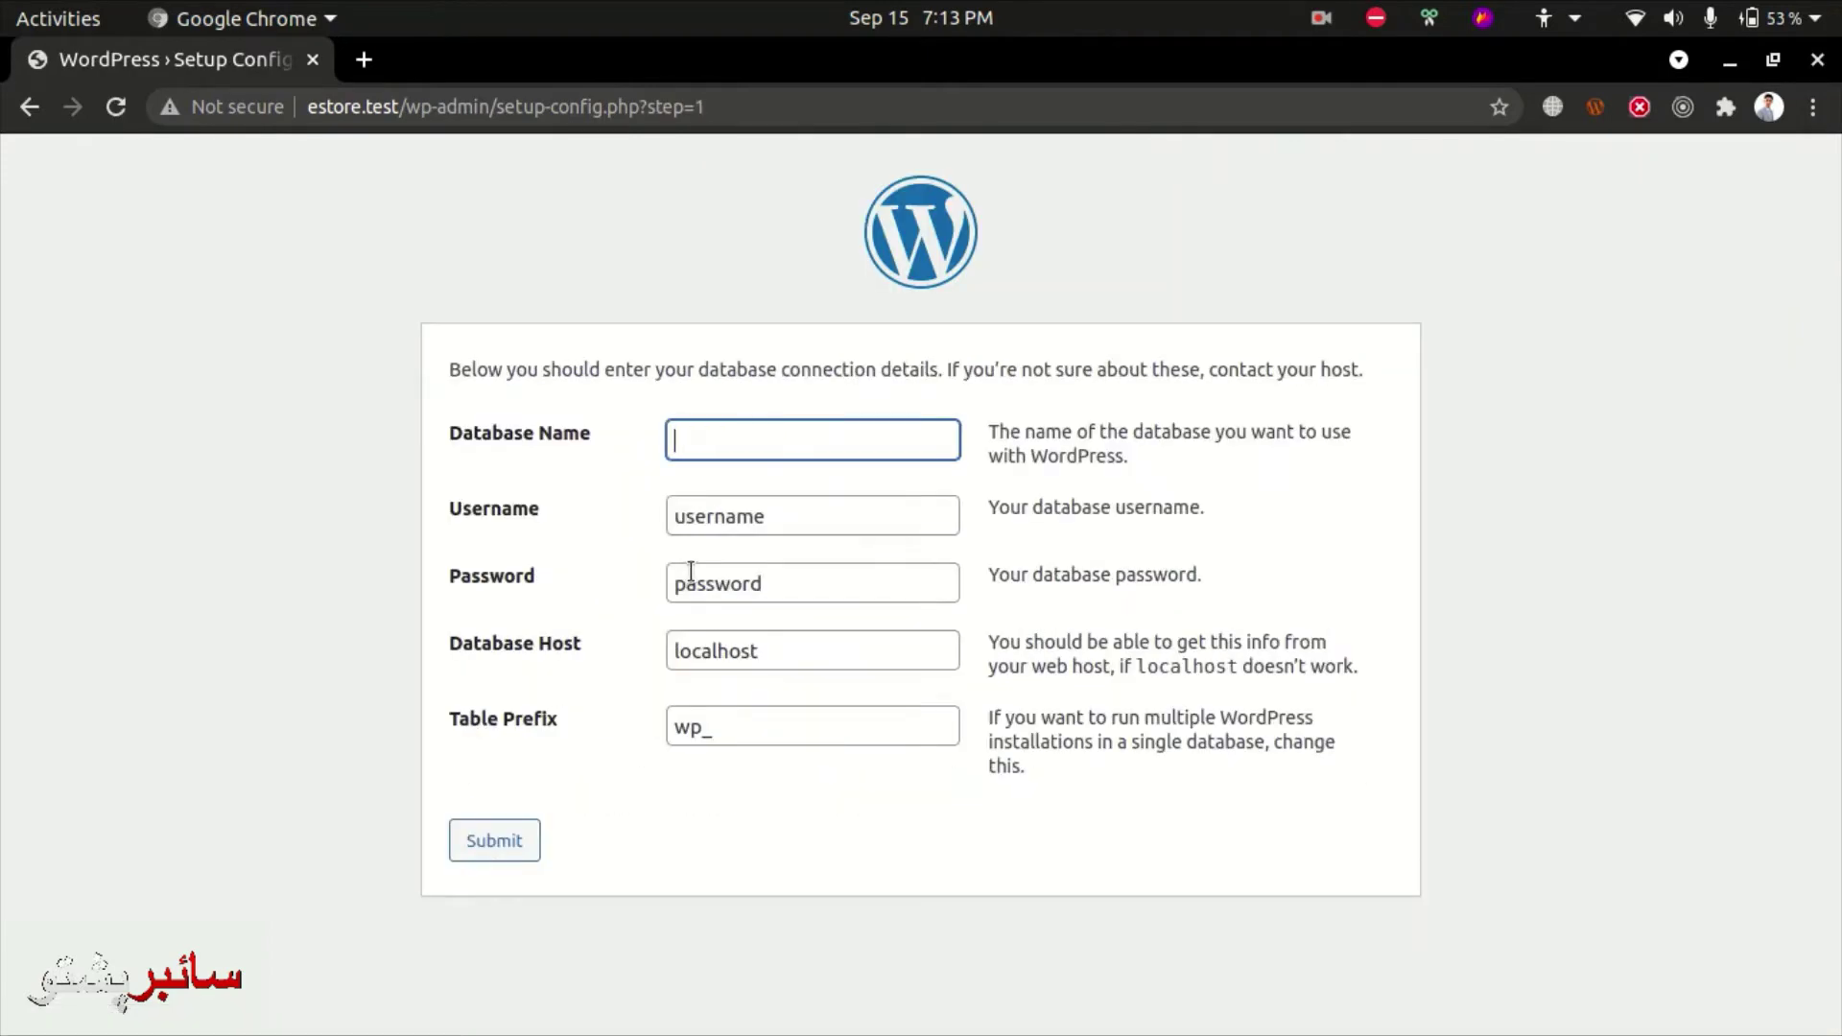
pyautogui.write('bakar')
pyautogui.press('Tab')
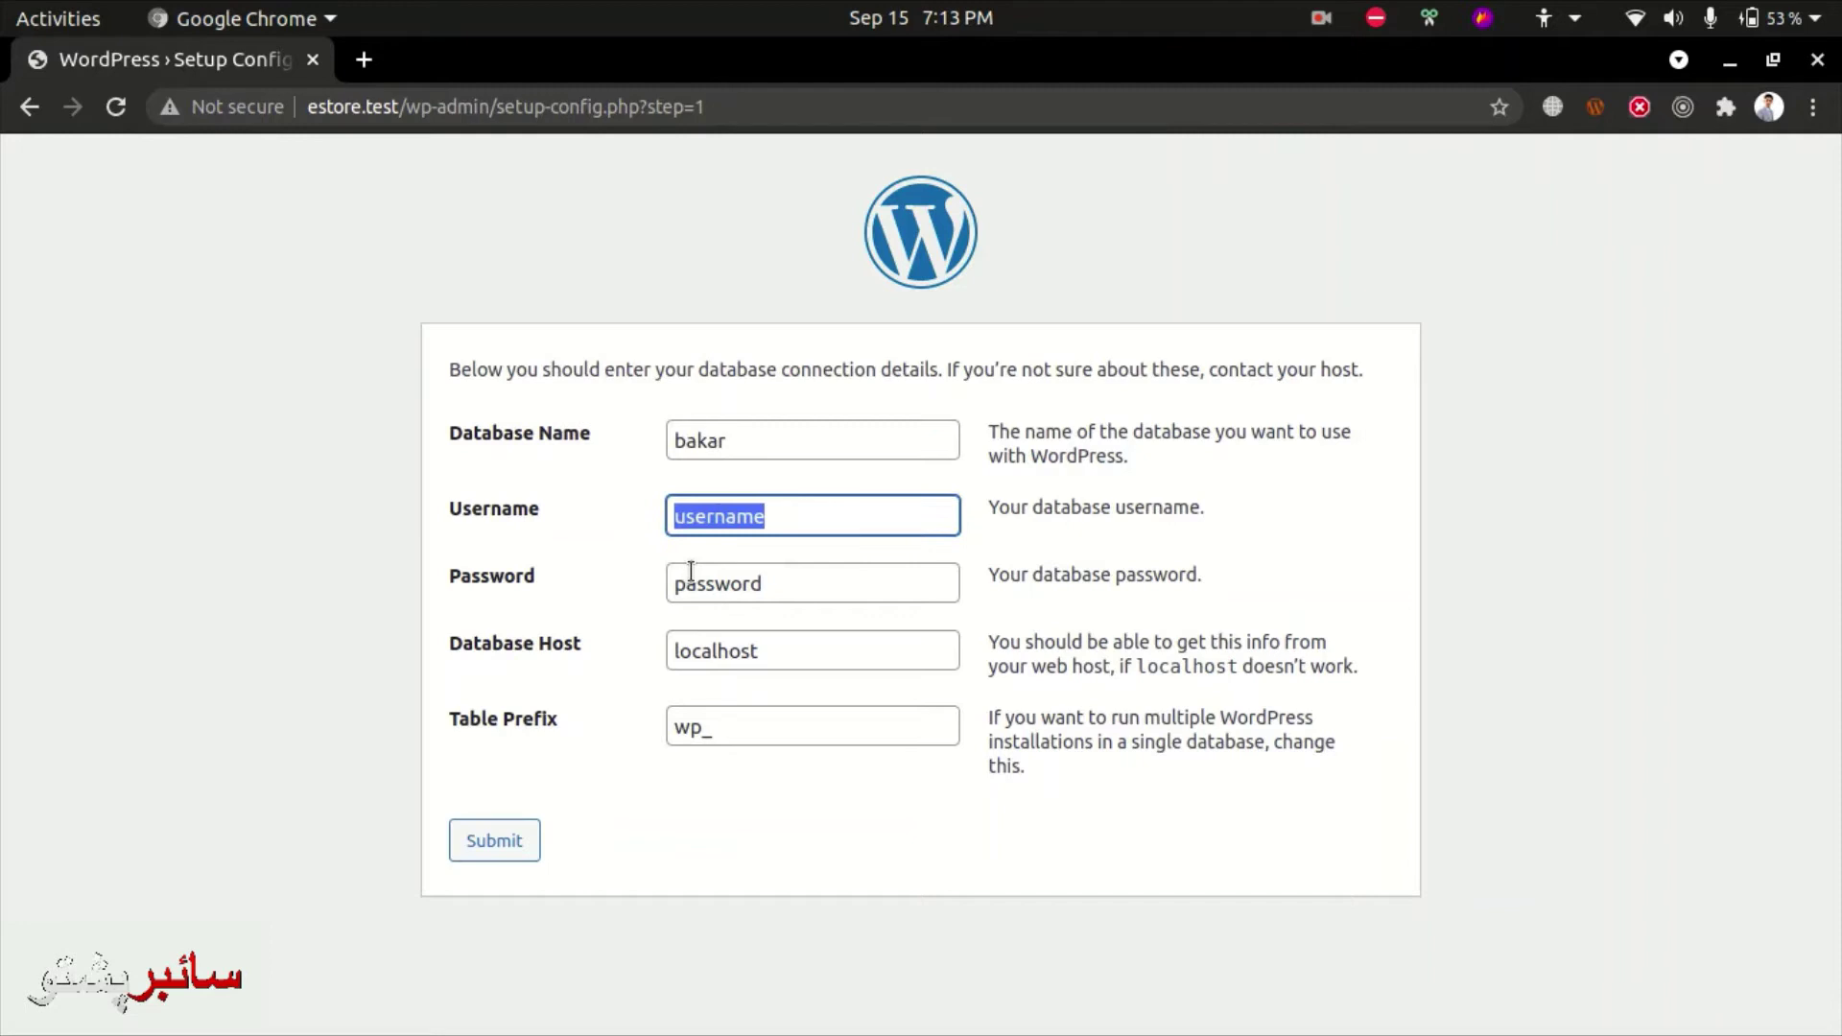
pyautogui.hotkey('shift', 'Tab')
pyautogui.write('est')
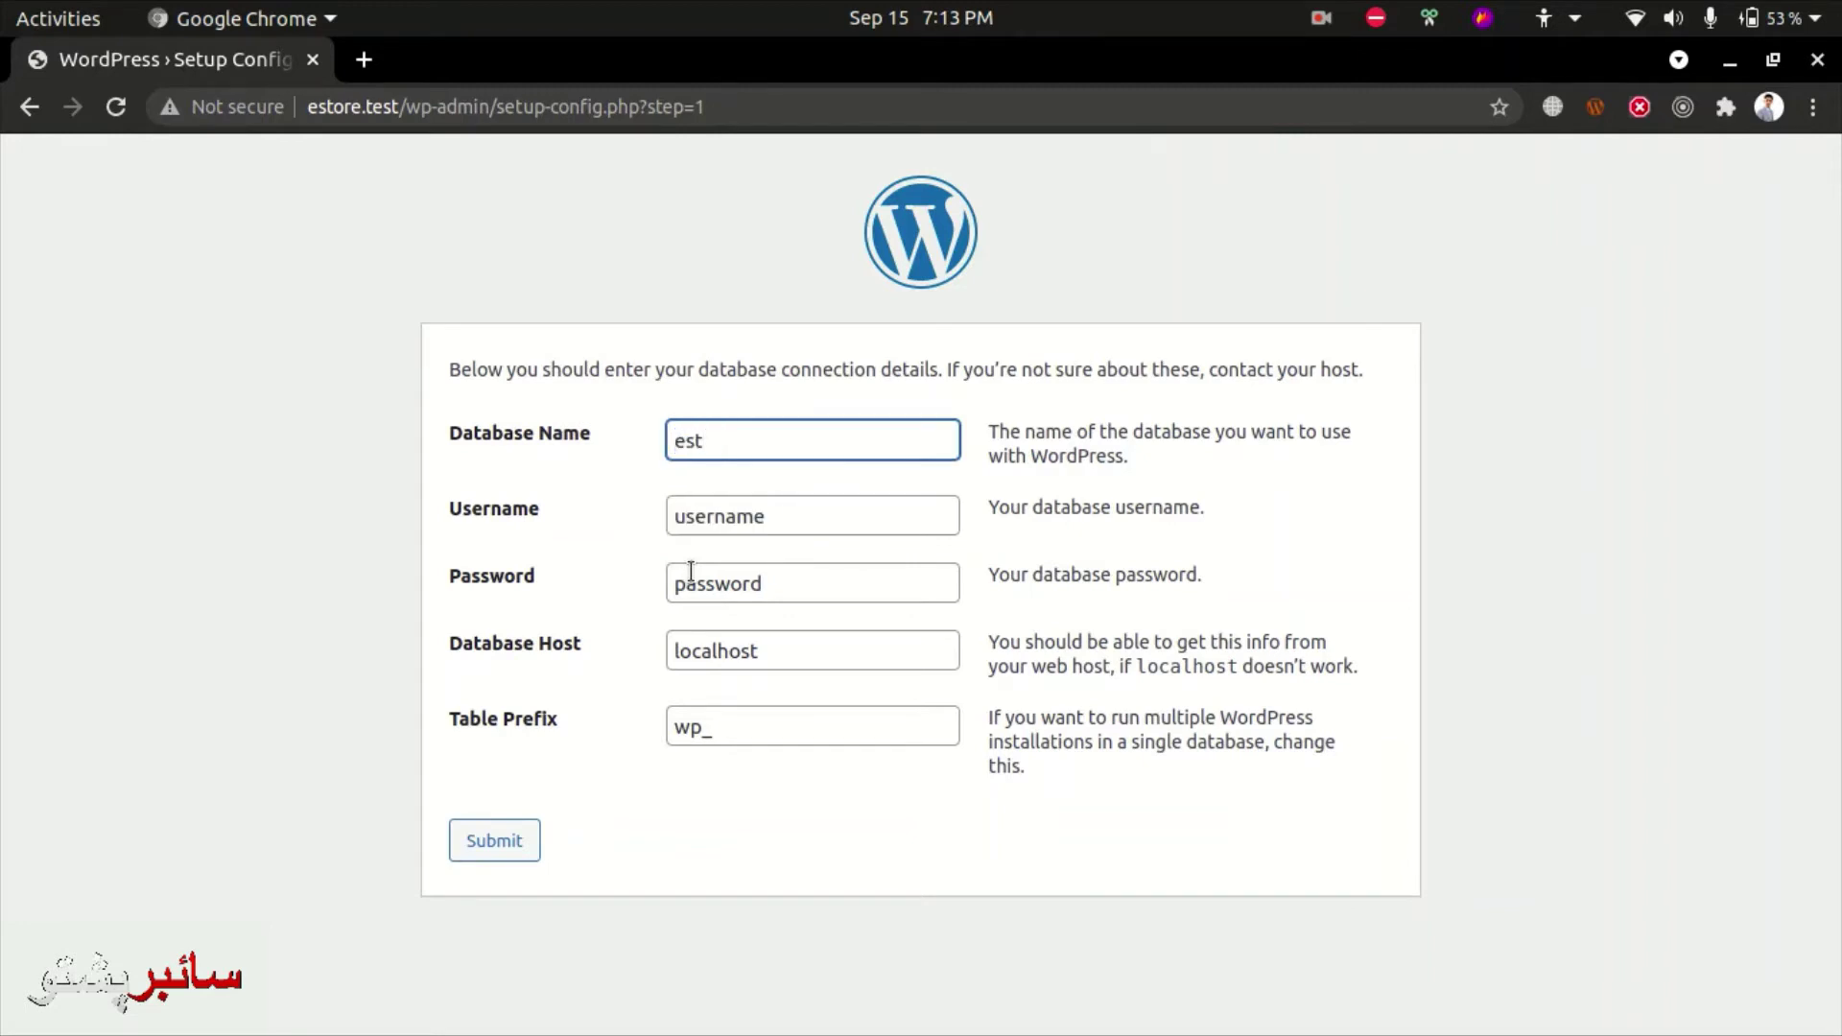
pyautogui.write('ore')
pyautogui.press('Tab')
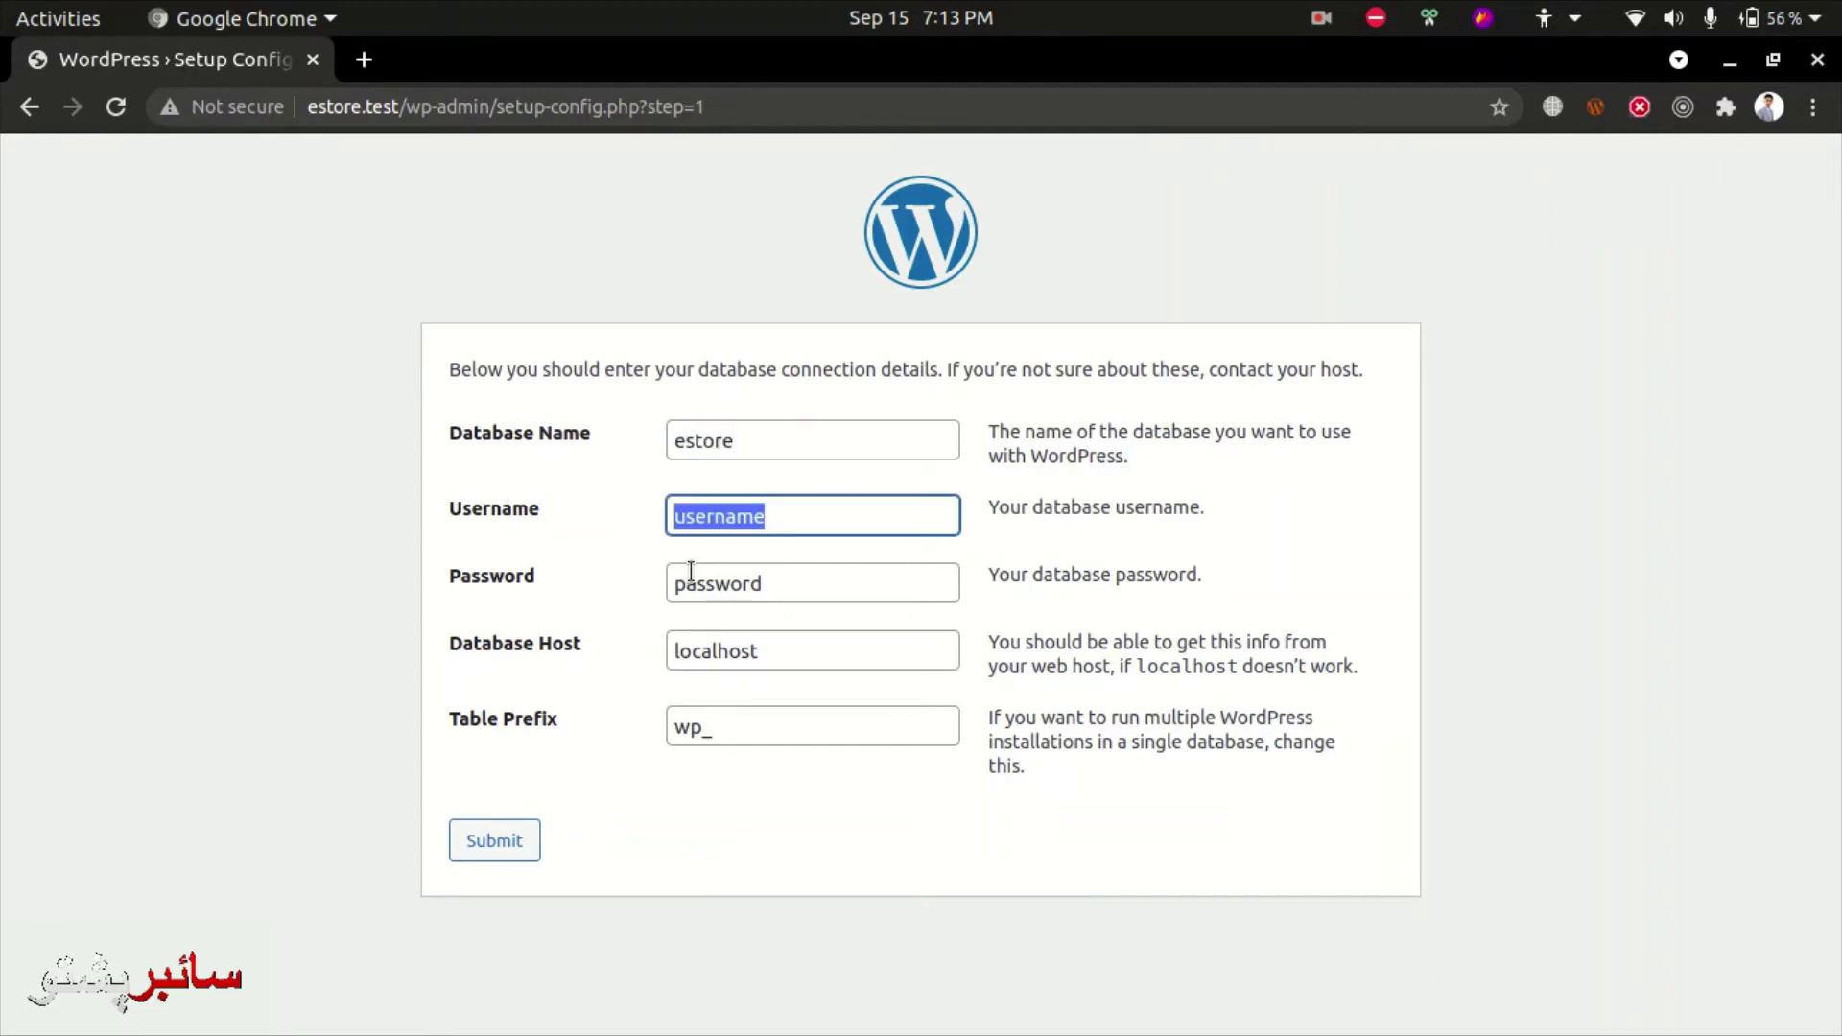
# - Fill in the database username and password and submit the connection details
pyautogui.write('ba')
pyautogui.click(691, 572)
pyautogui.press('Tab')
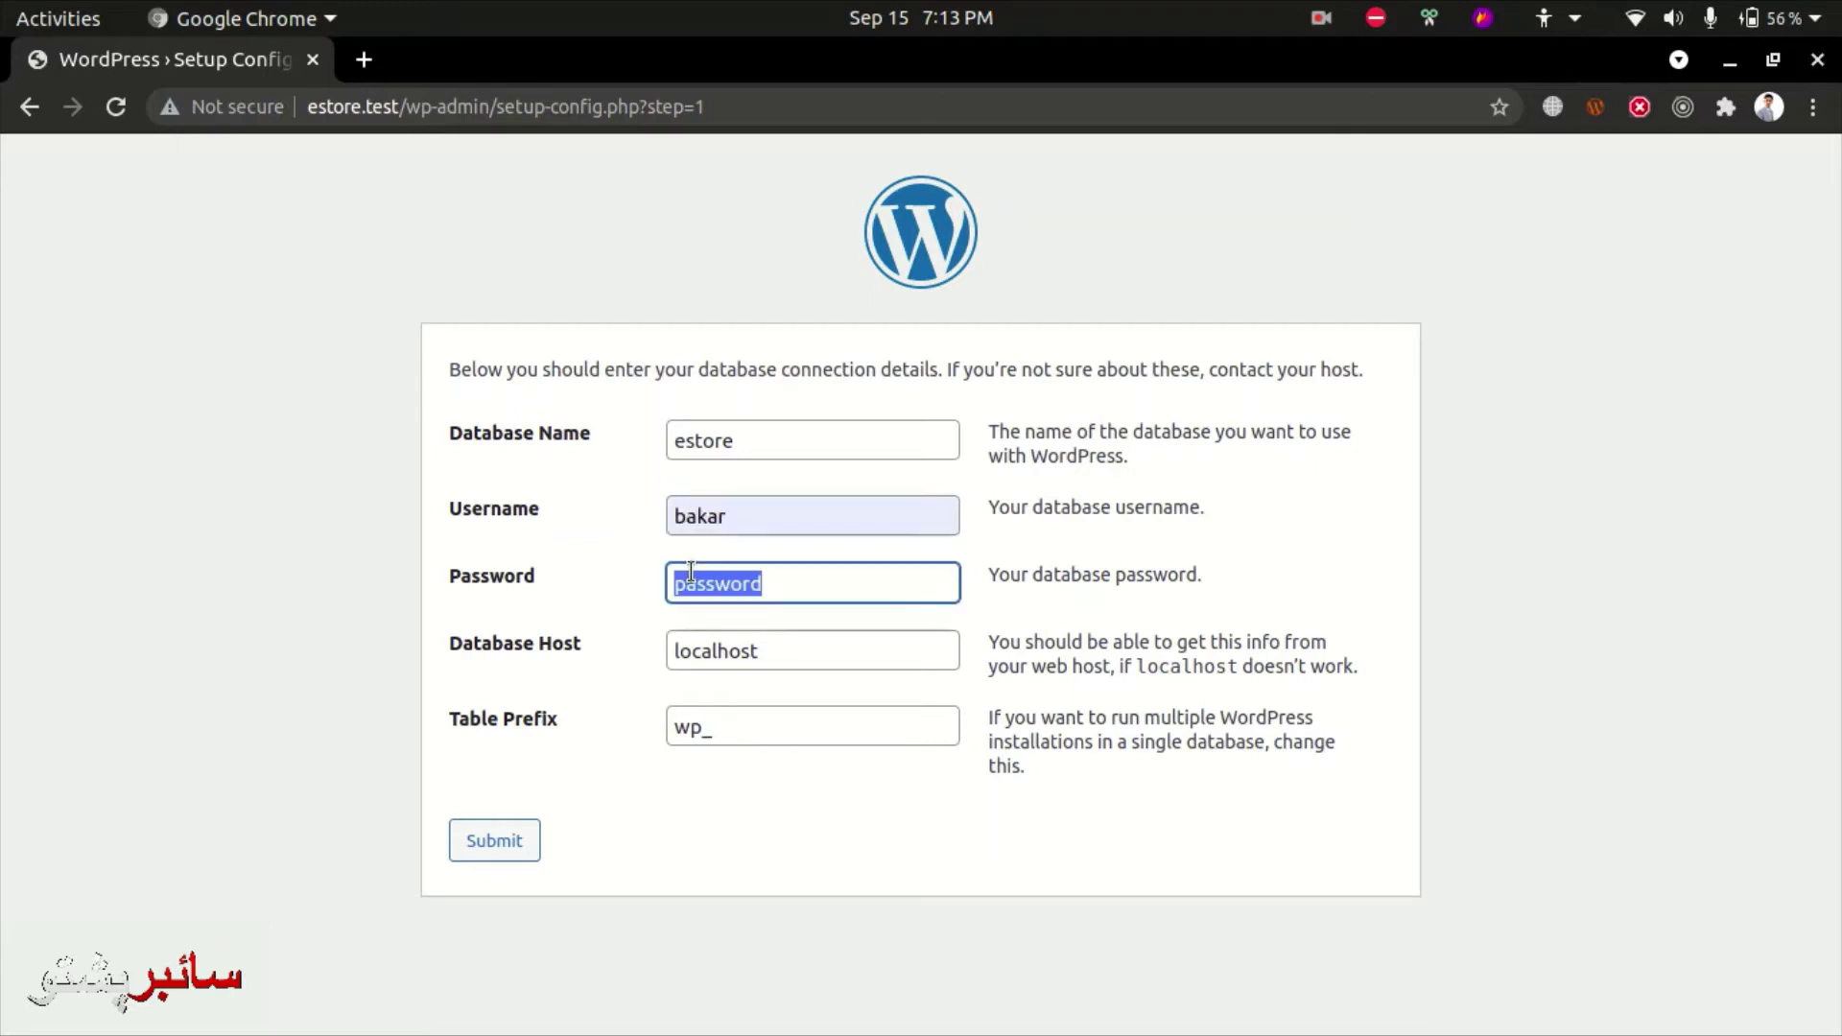
pyautogui.press('Tab')
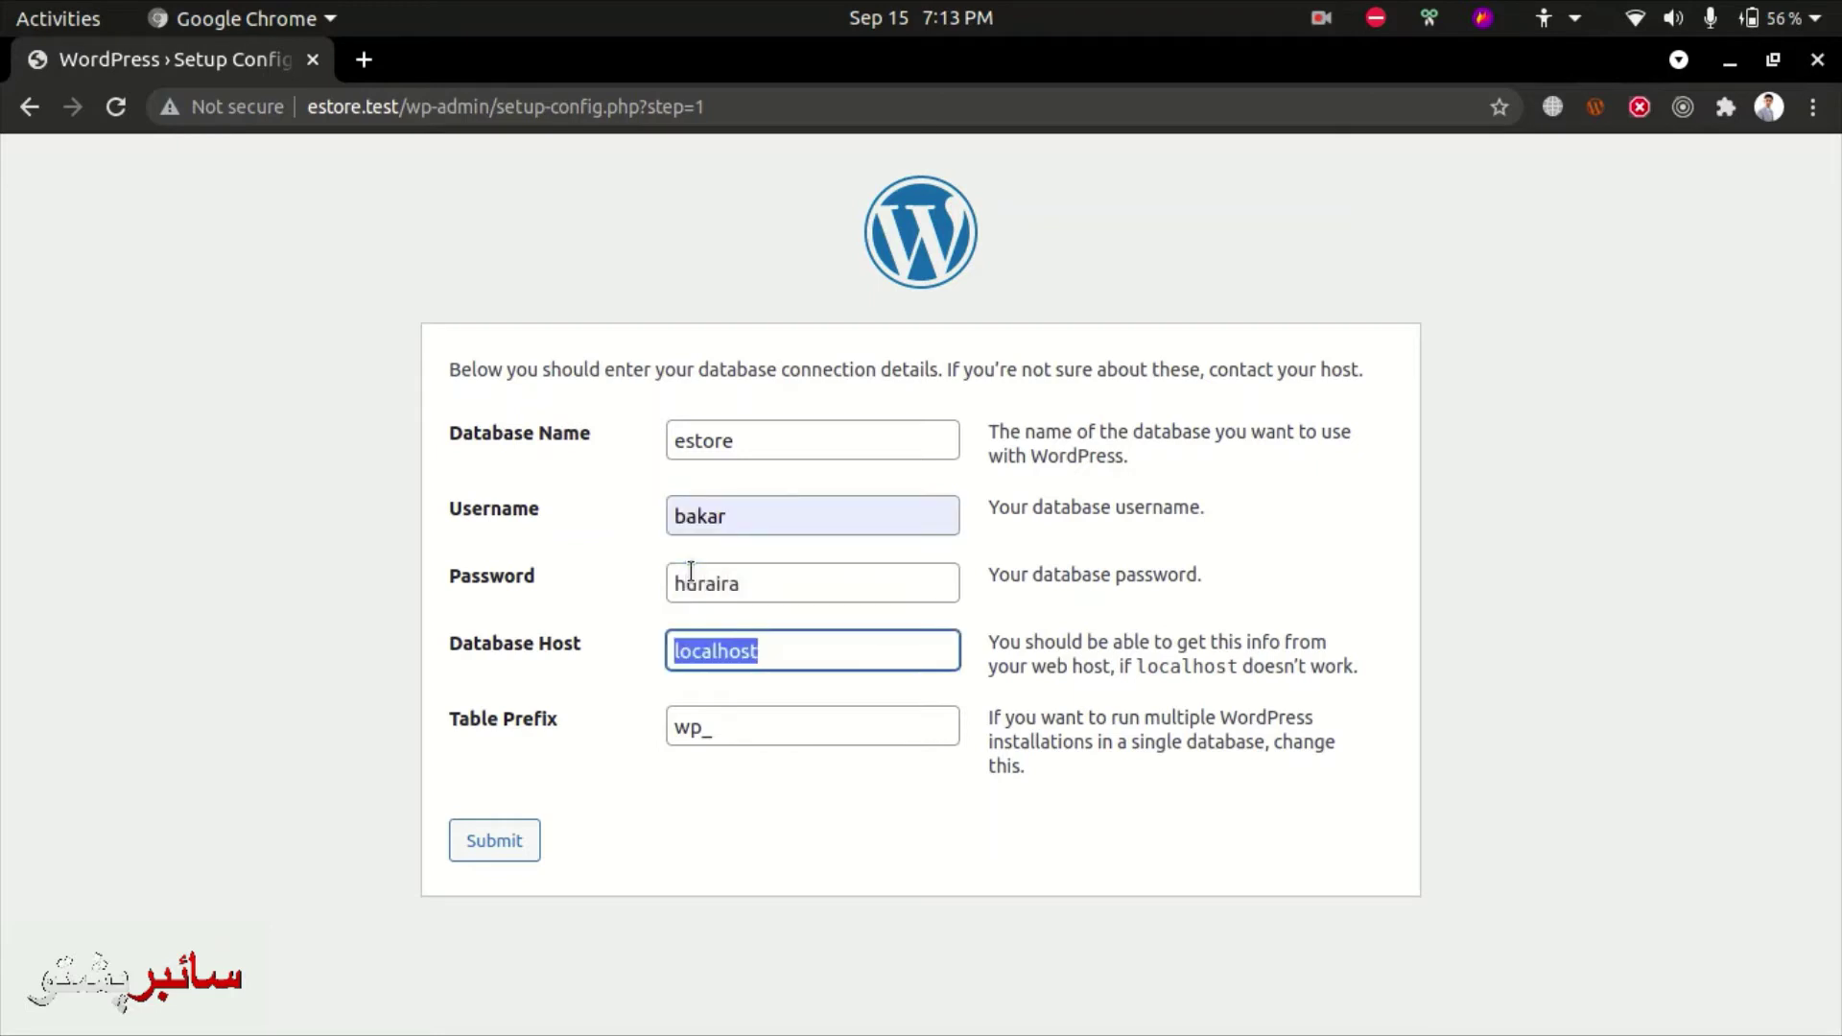
pyautogui.press('Tab')
pyautogui.press('Tab')
pyautogui.press('Return')
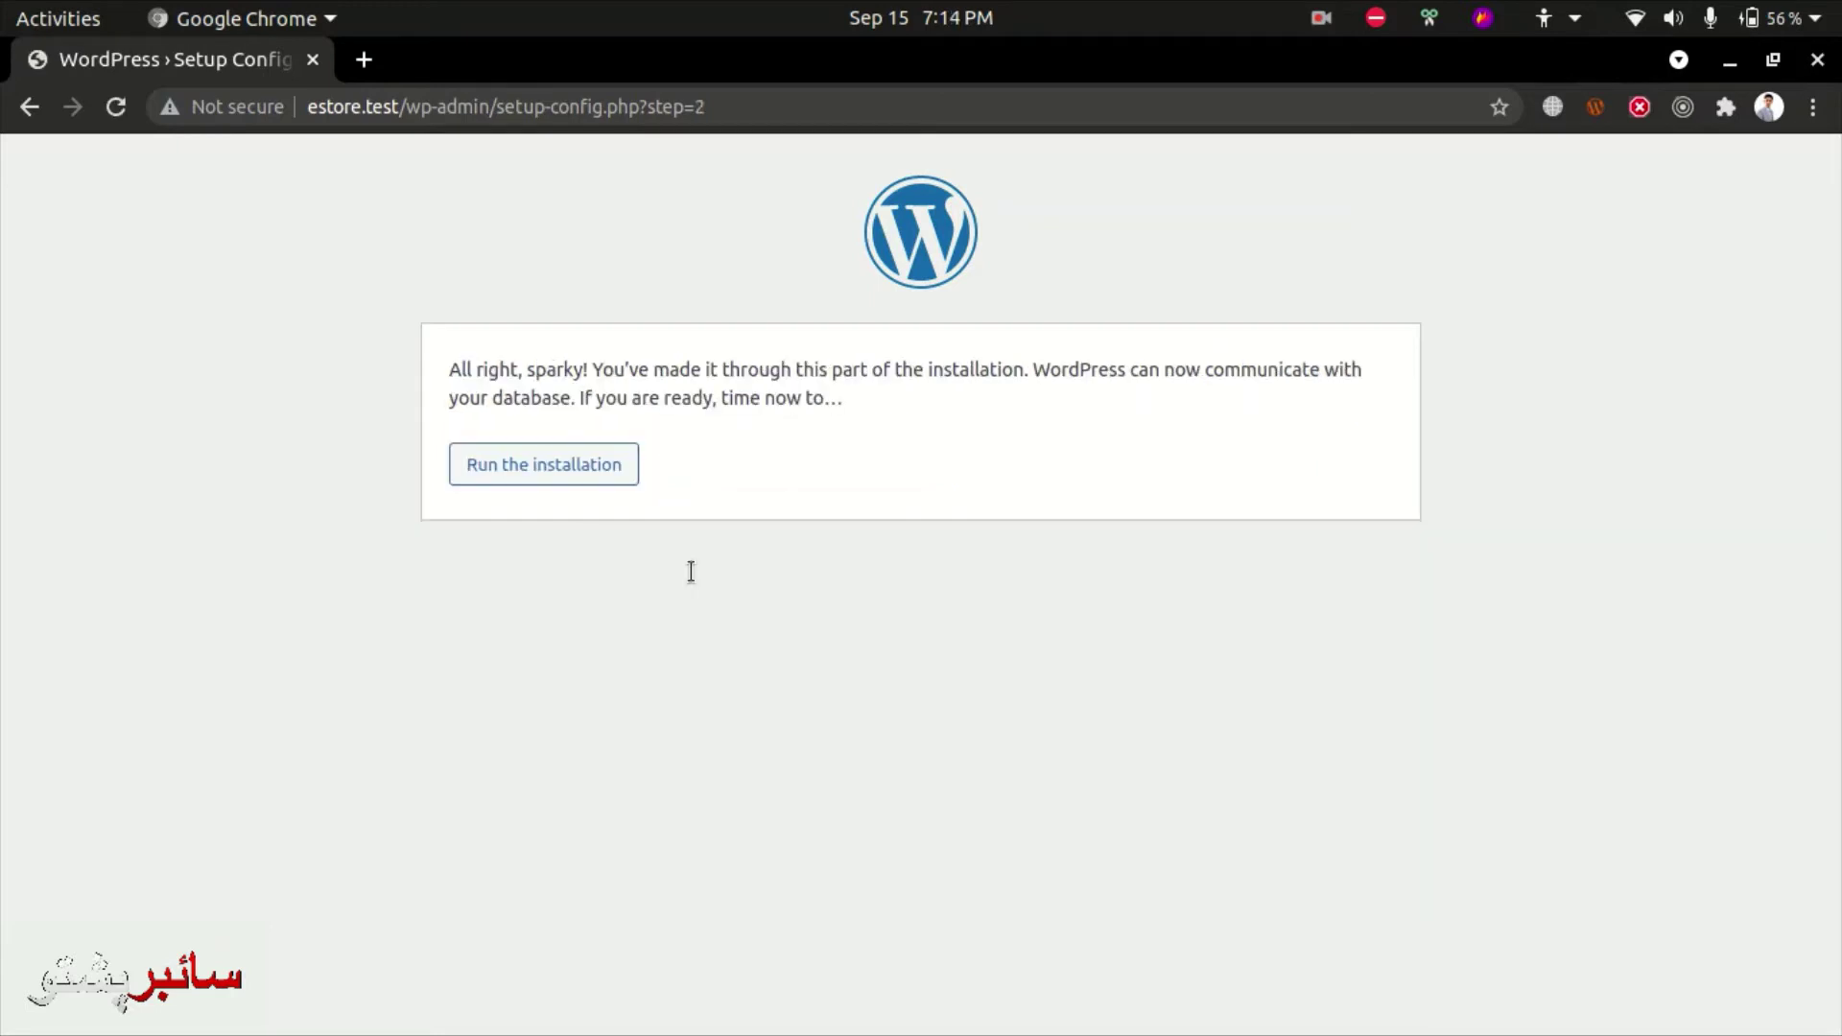
# - Run the WordPress installation
pyautogui.click(595, 472)
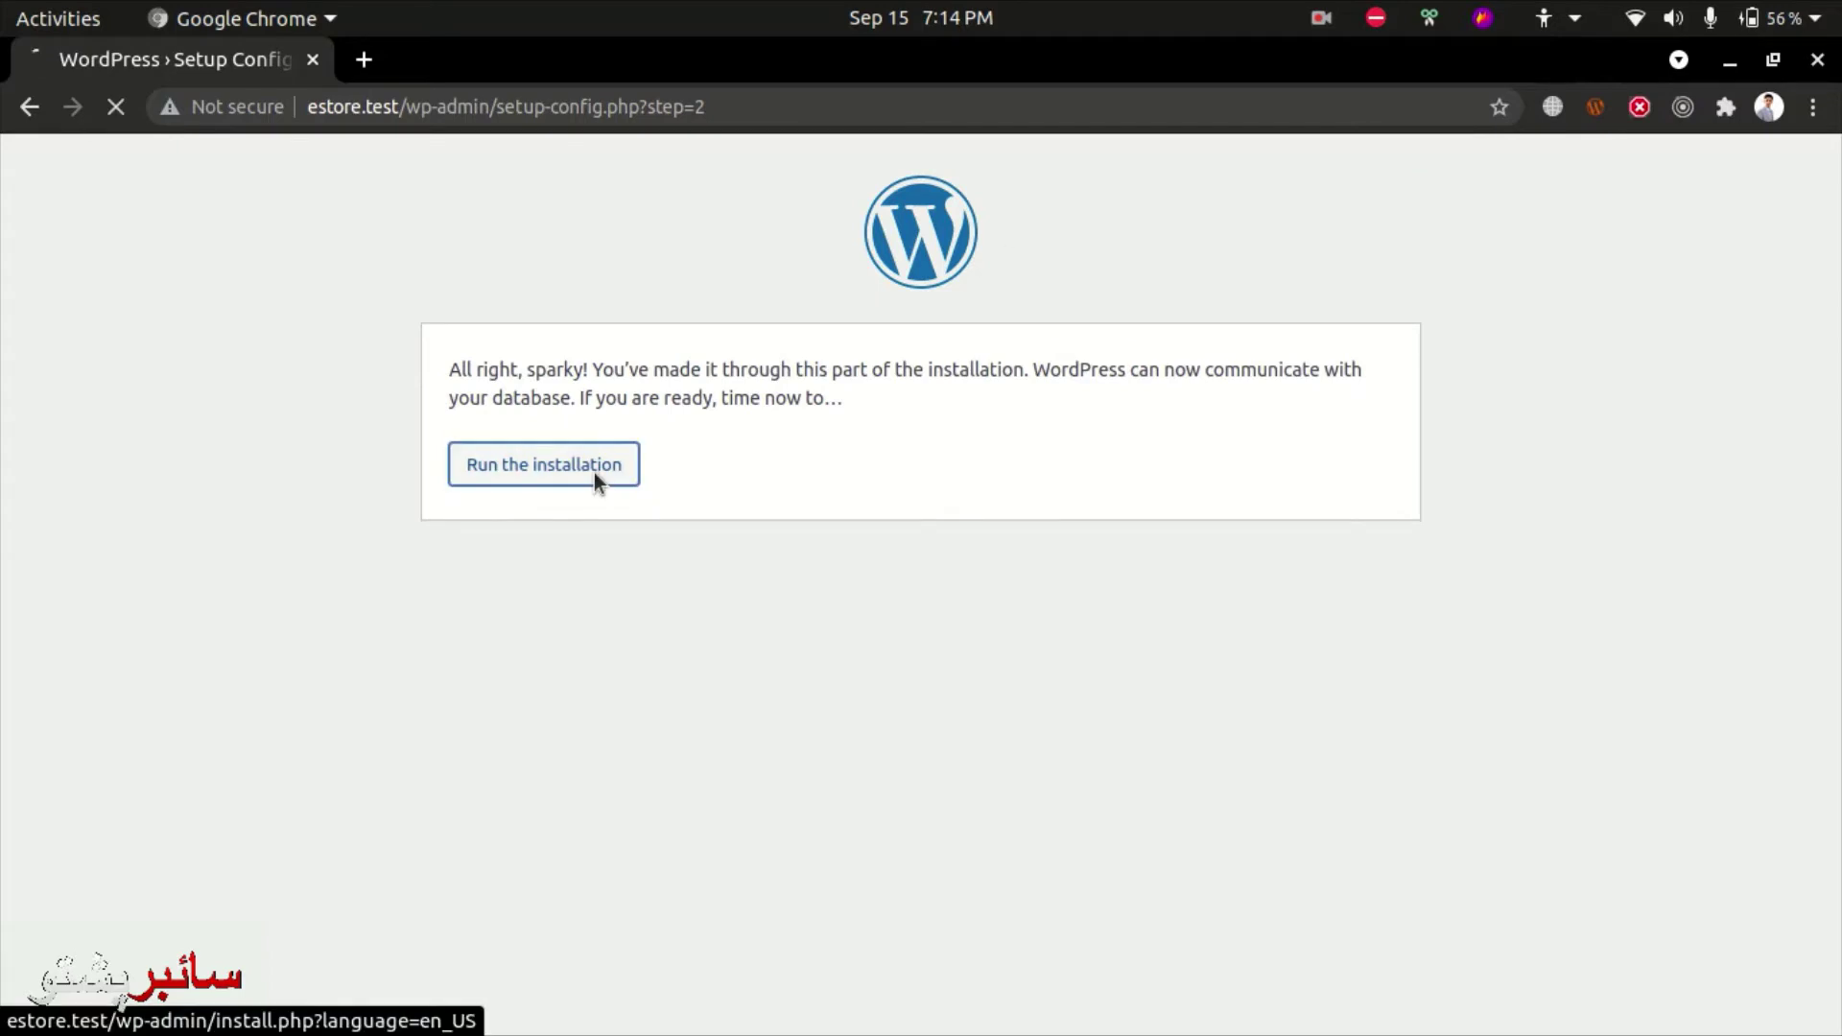
pyautogui.click(1321, 18)
pyautogui.click(1163, 209)
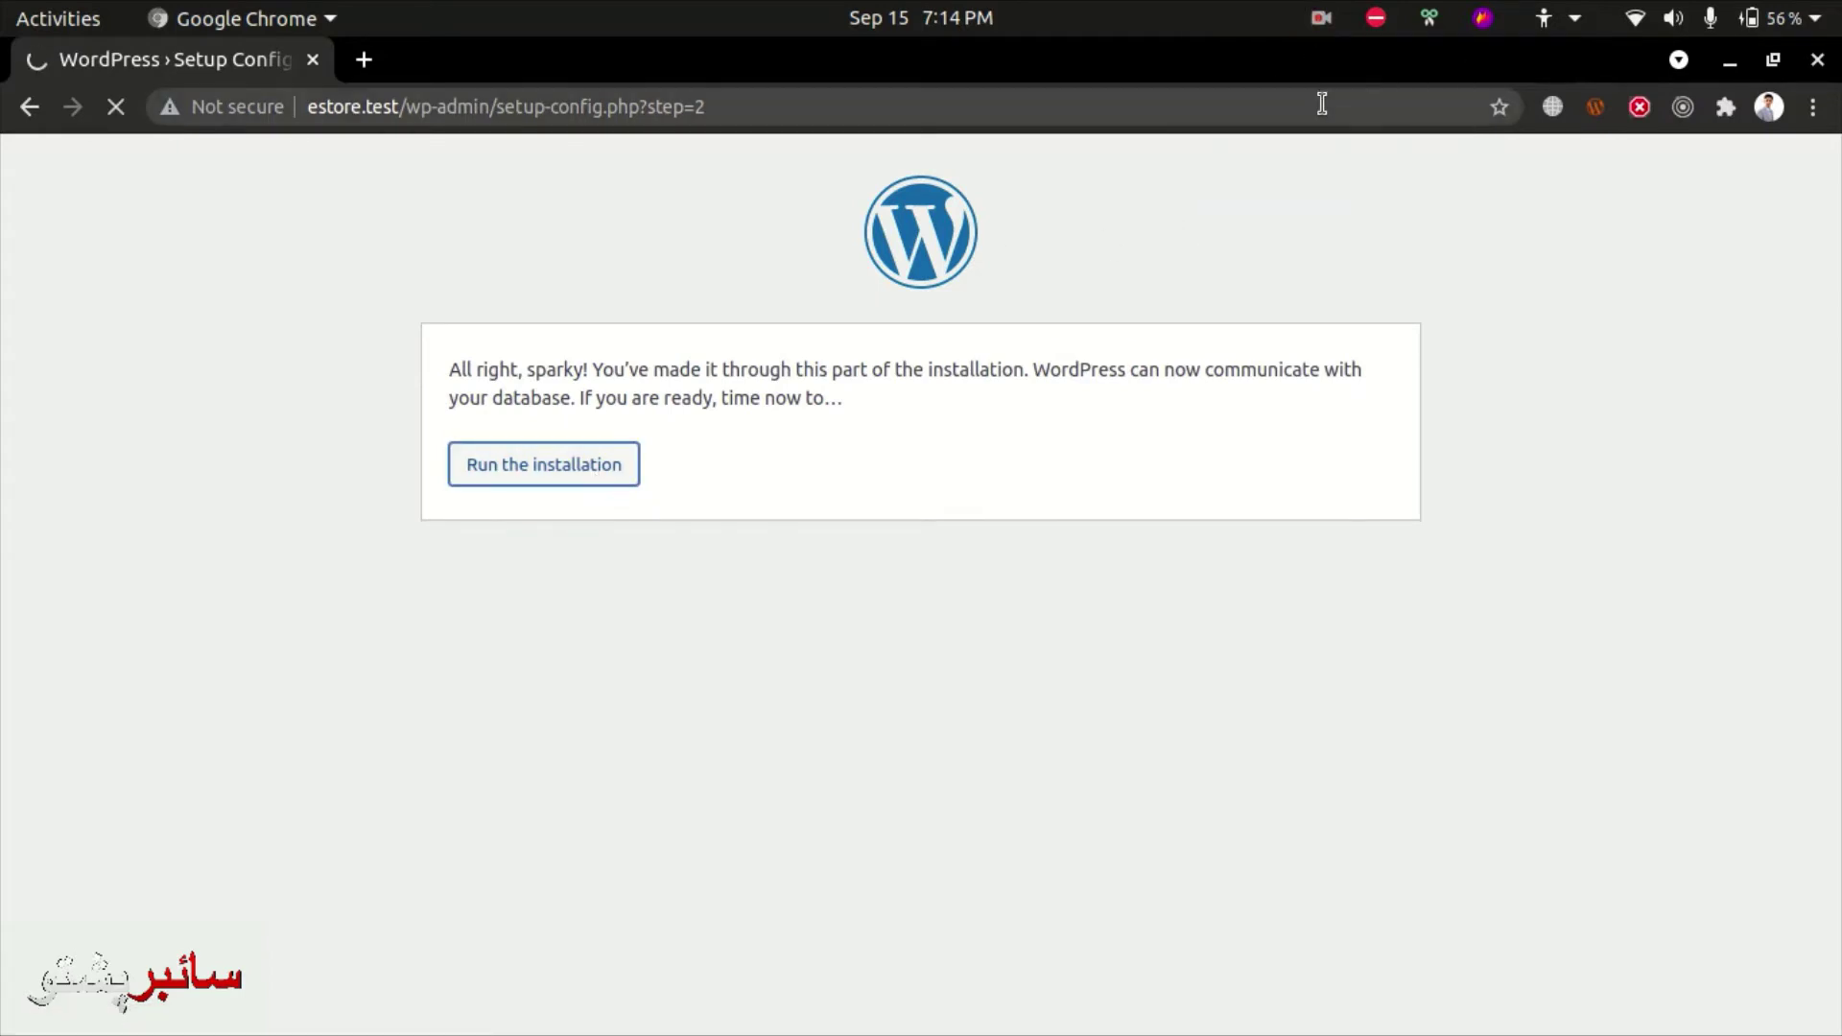
# - Load swatishawls.pk in an Incognito window, then return to the WordPress installer
pyautogui.hotkey('ctrl', 'shift', 'n')
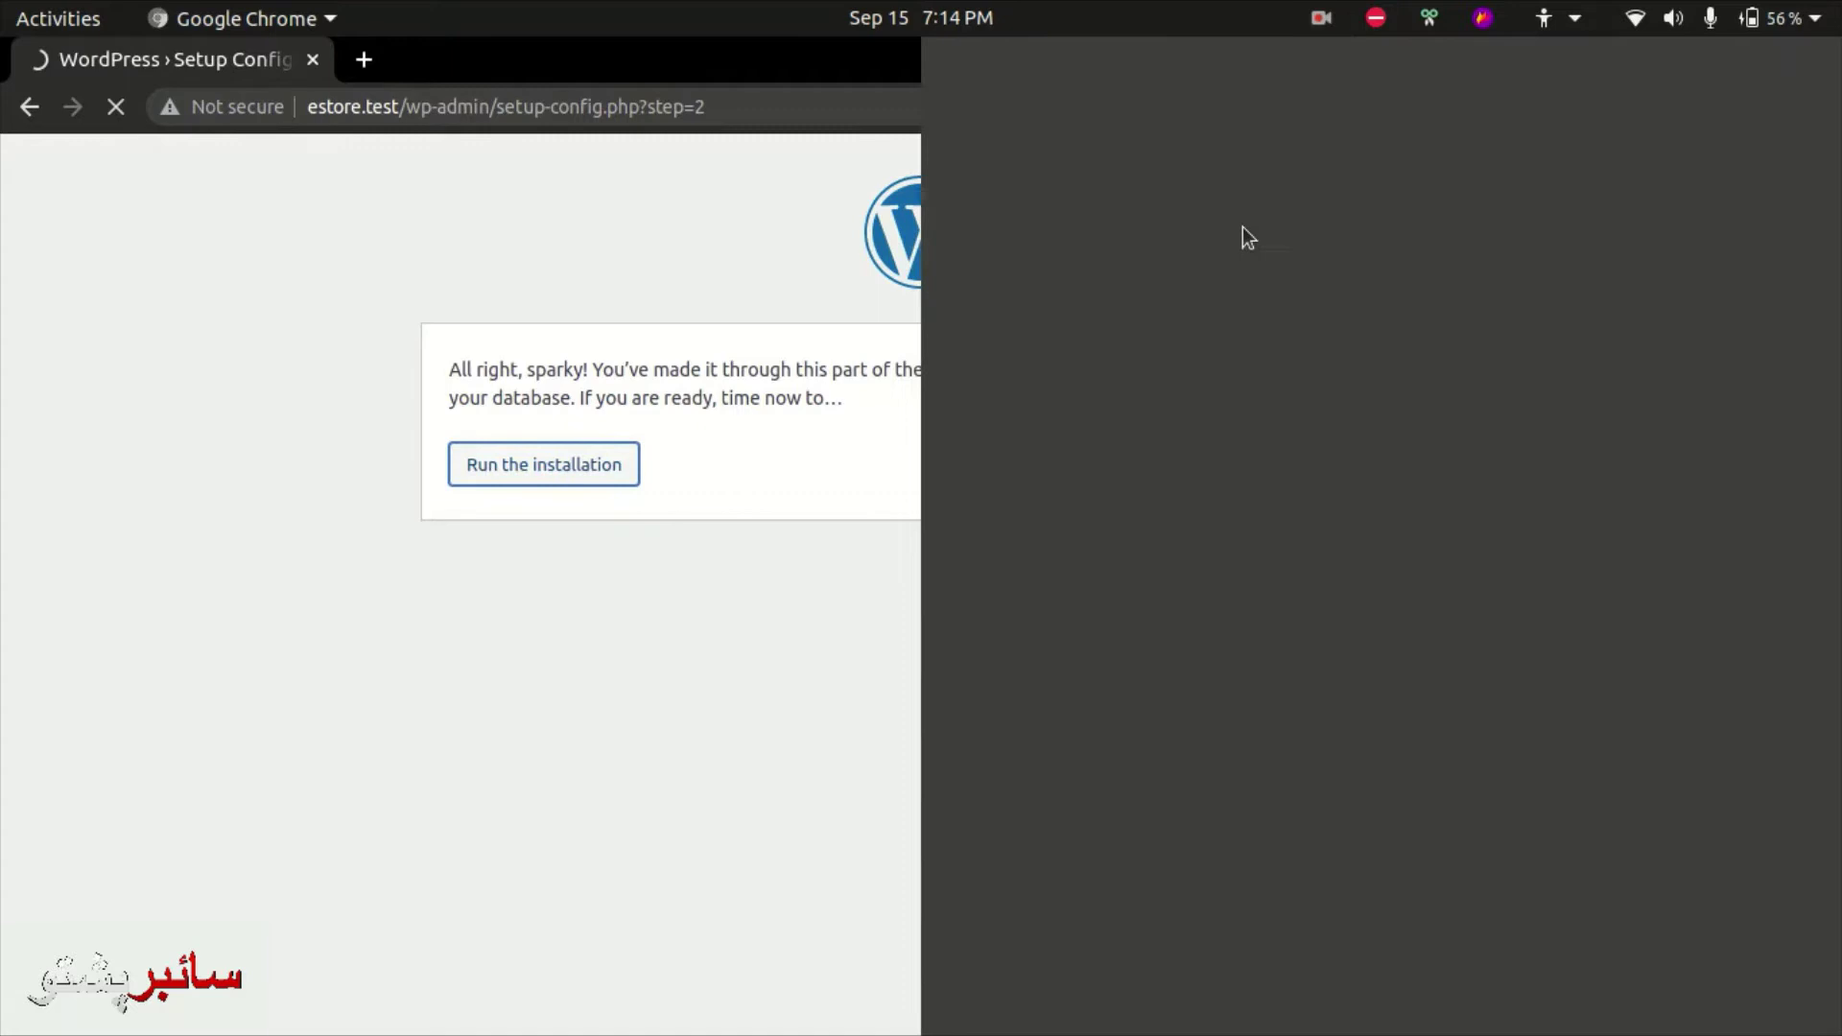
pyautogui.write('swatishawls.pk')
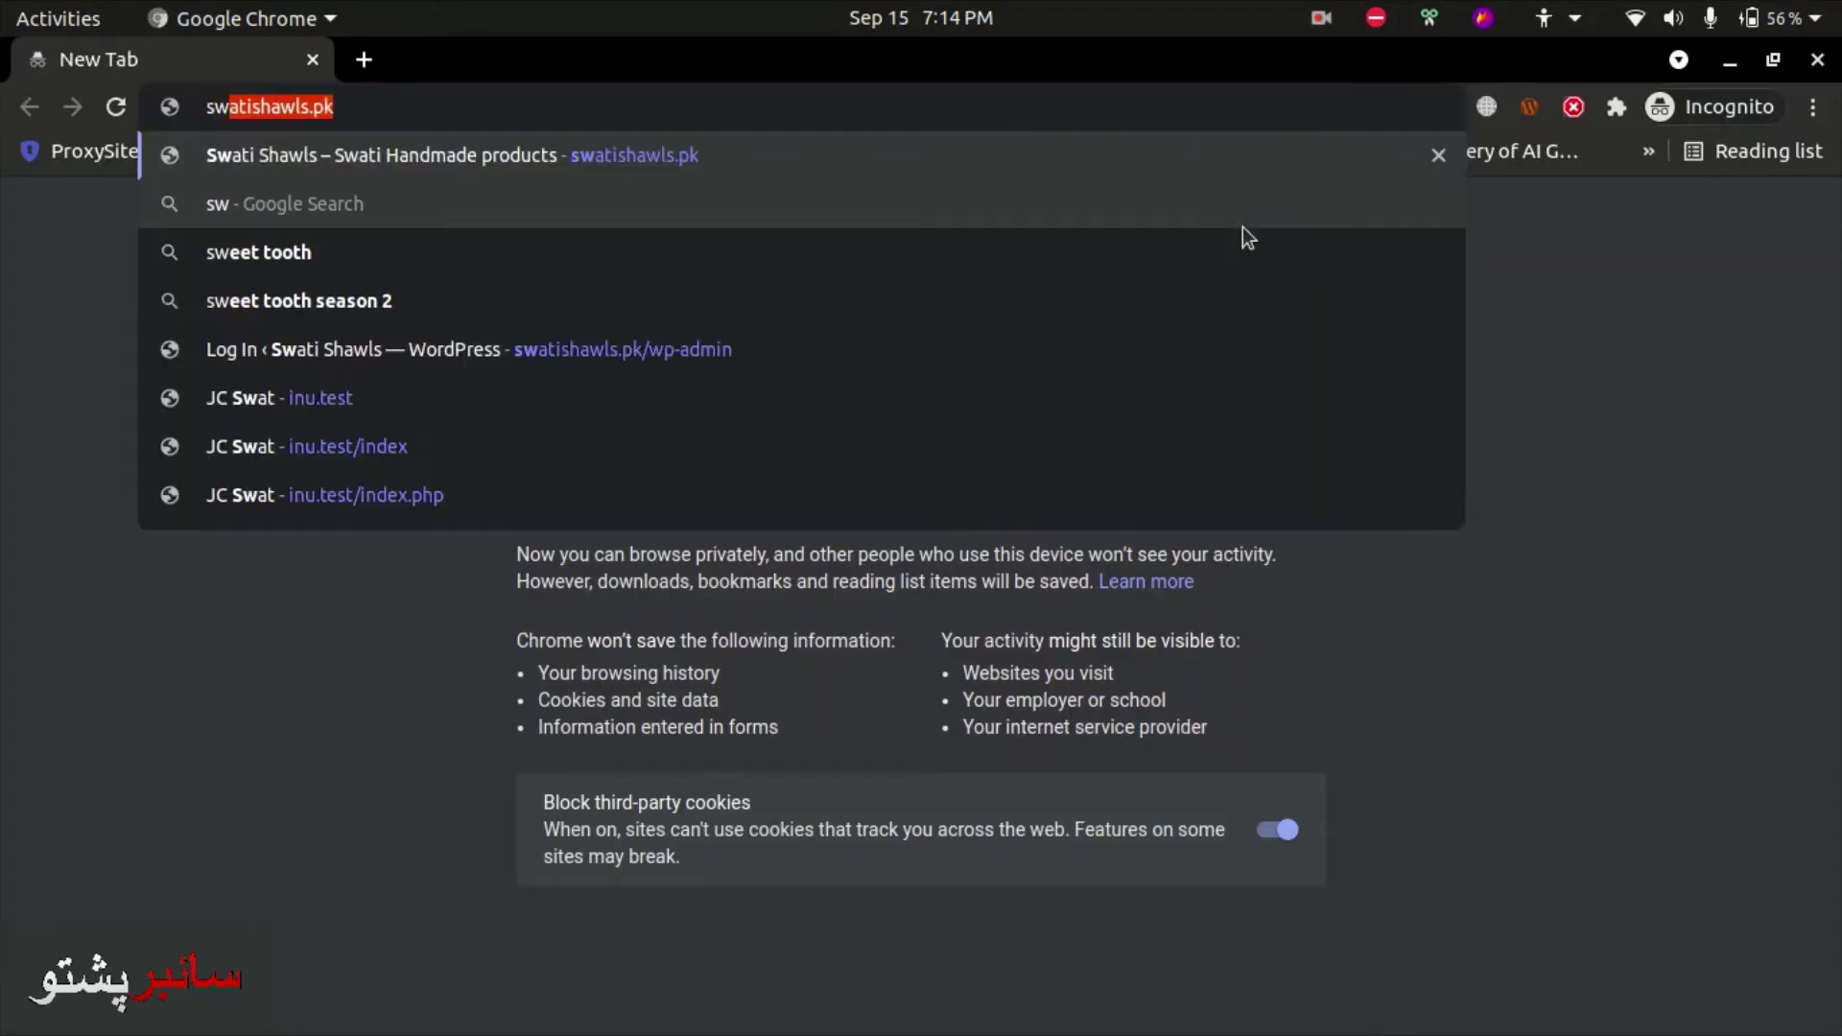
pyautogui.press('Return')
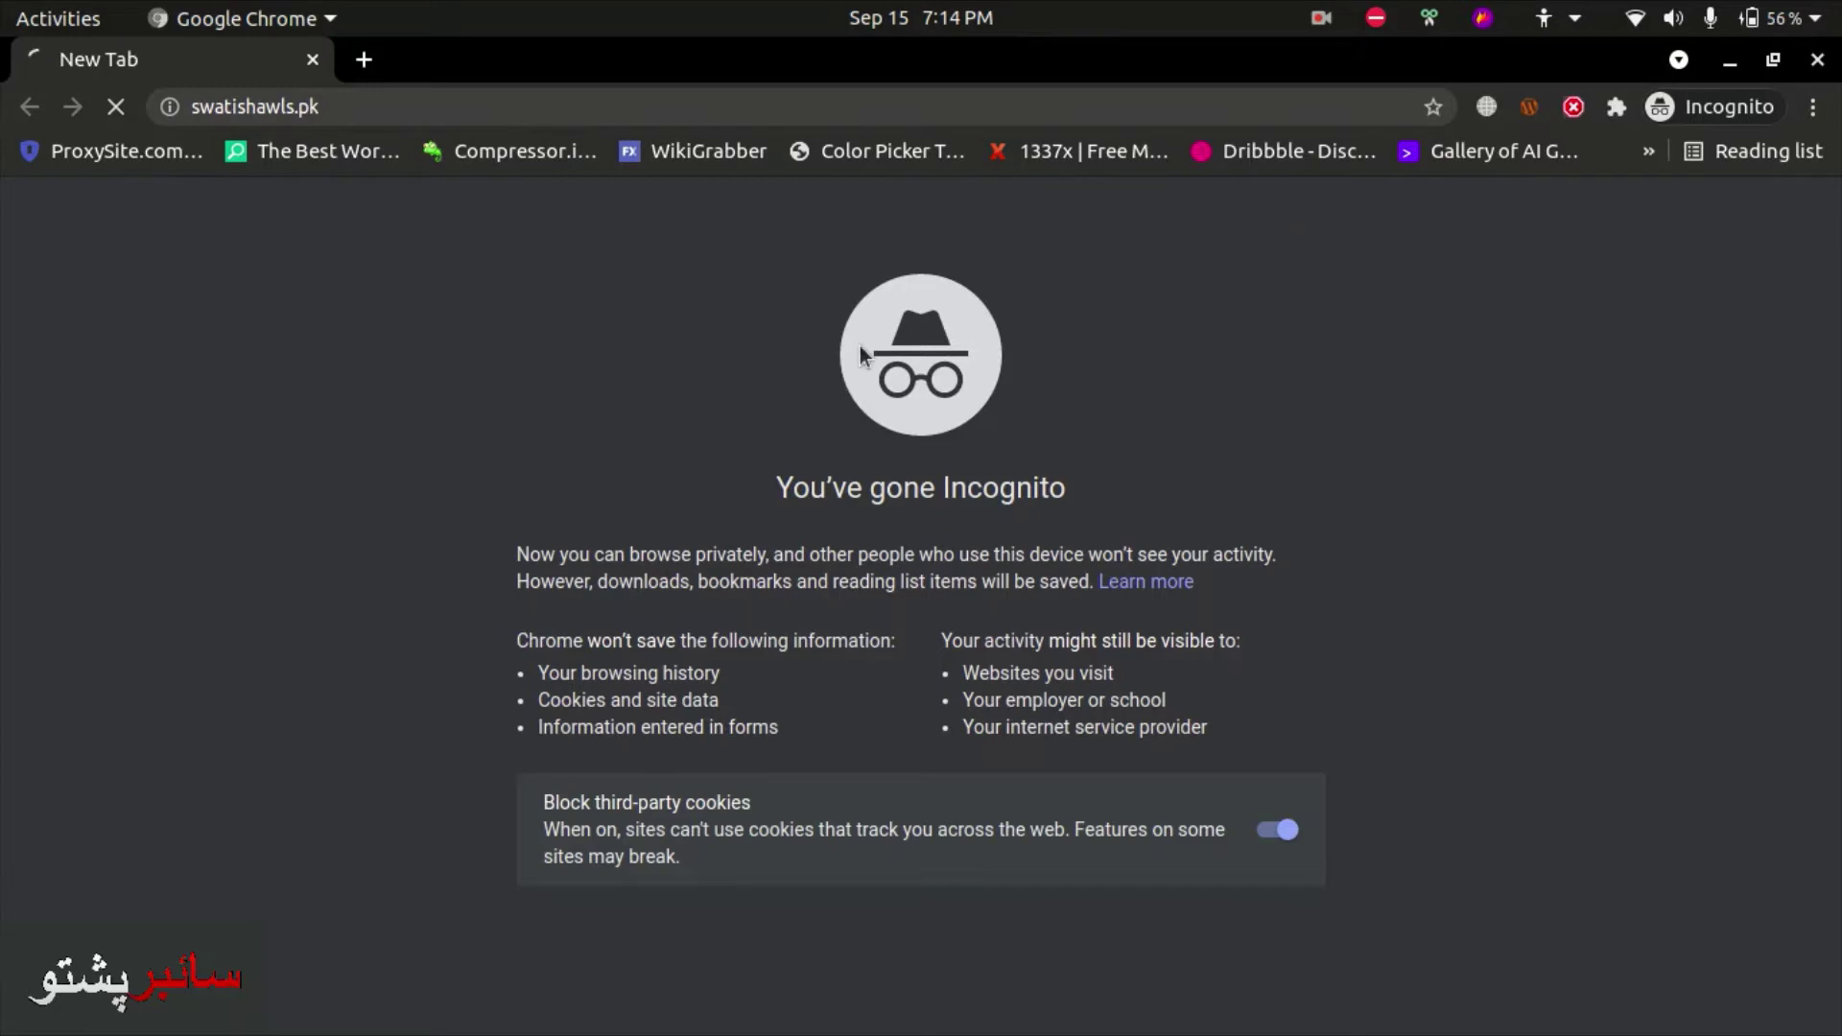
pyautogui.hotkey('ctrl', 'w')
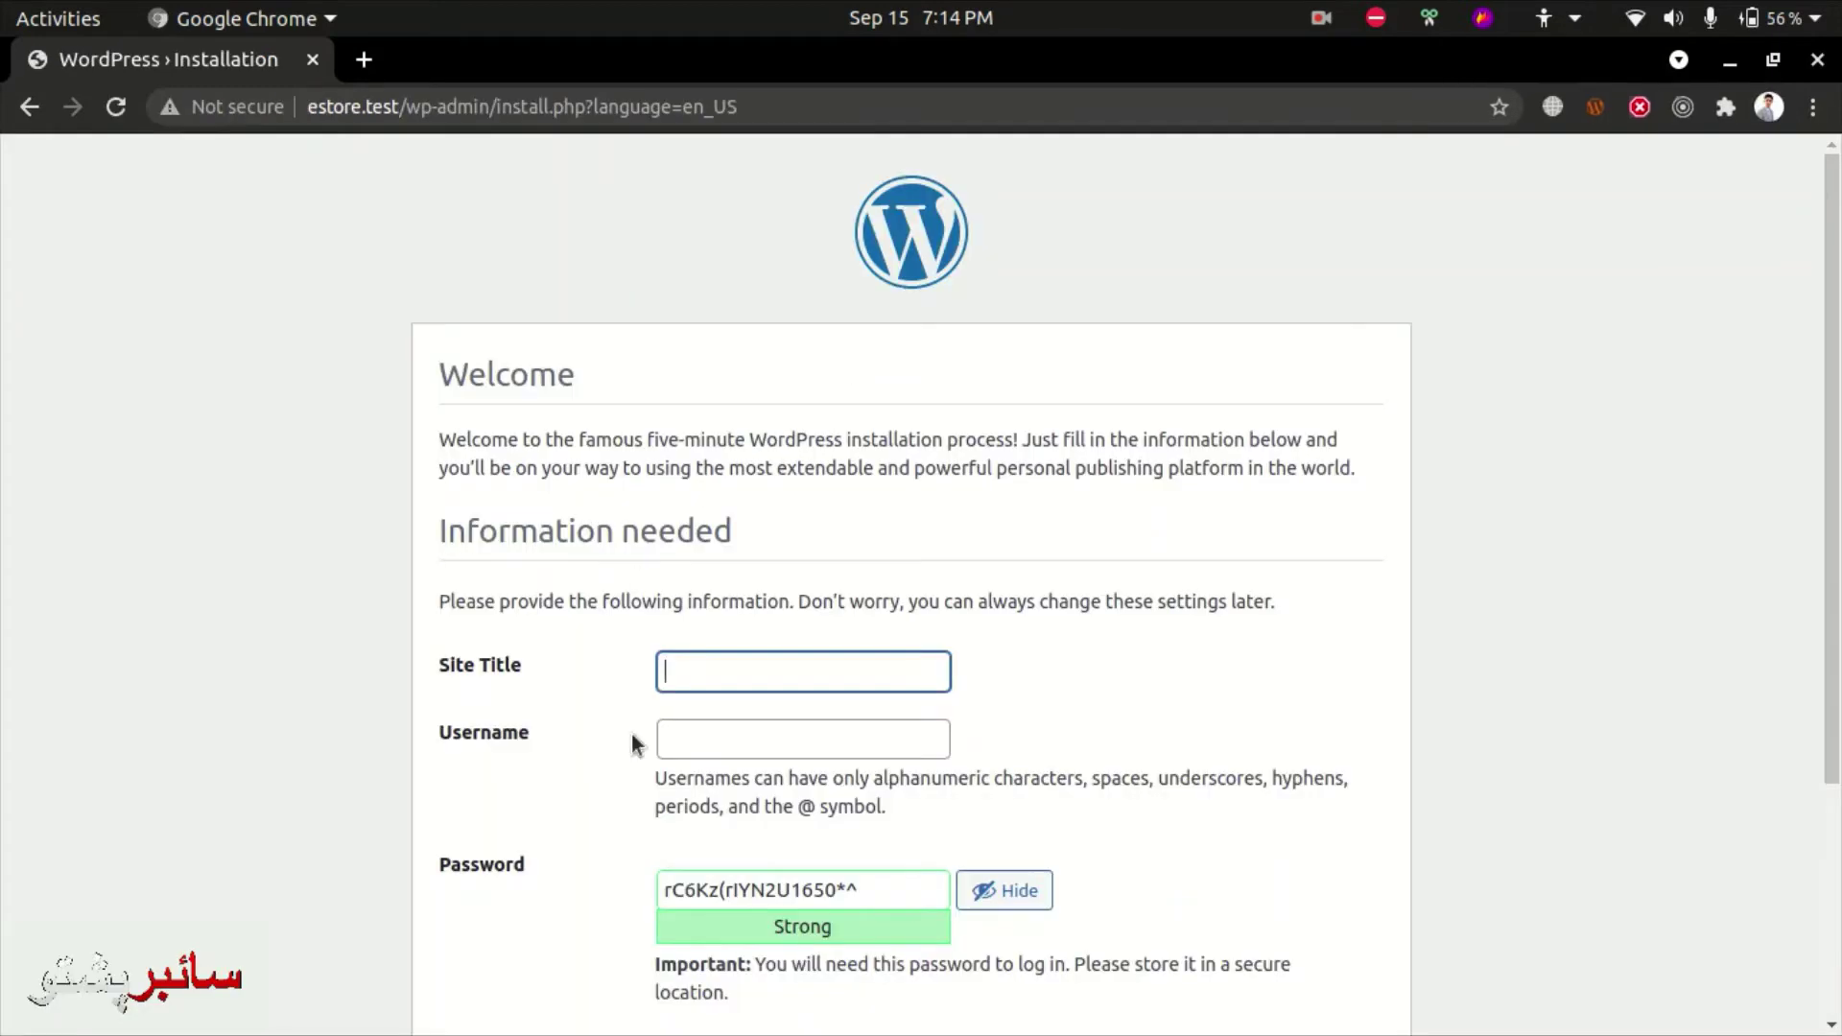
# - Enter site title 'E Store', username 'admin', a password, and confirm the weak password
pyautogui.click(698, 681)
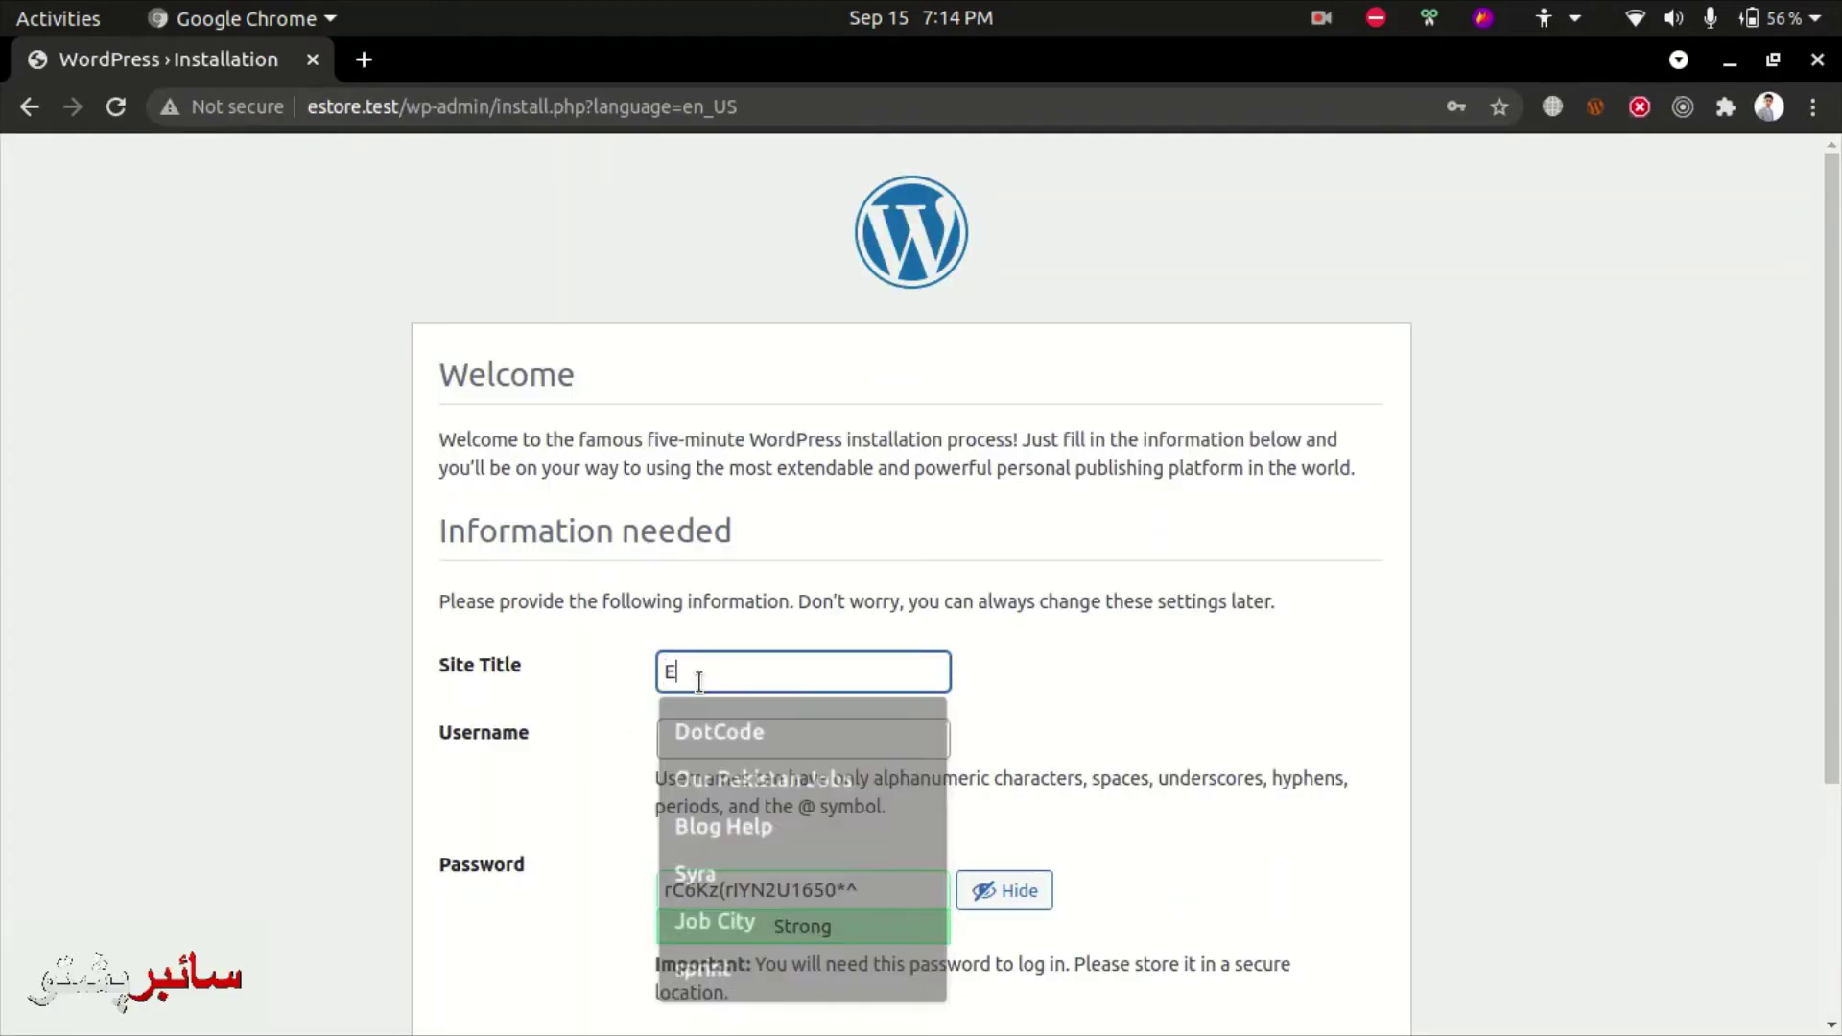
pyautogui.press('Tab')
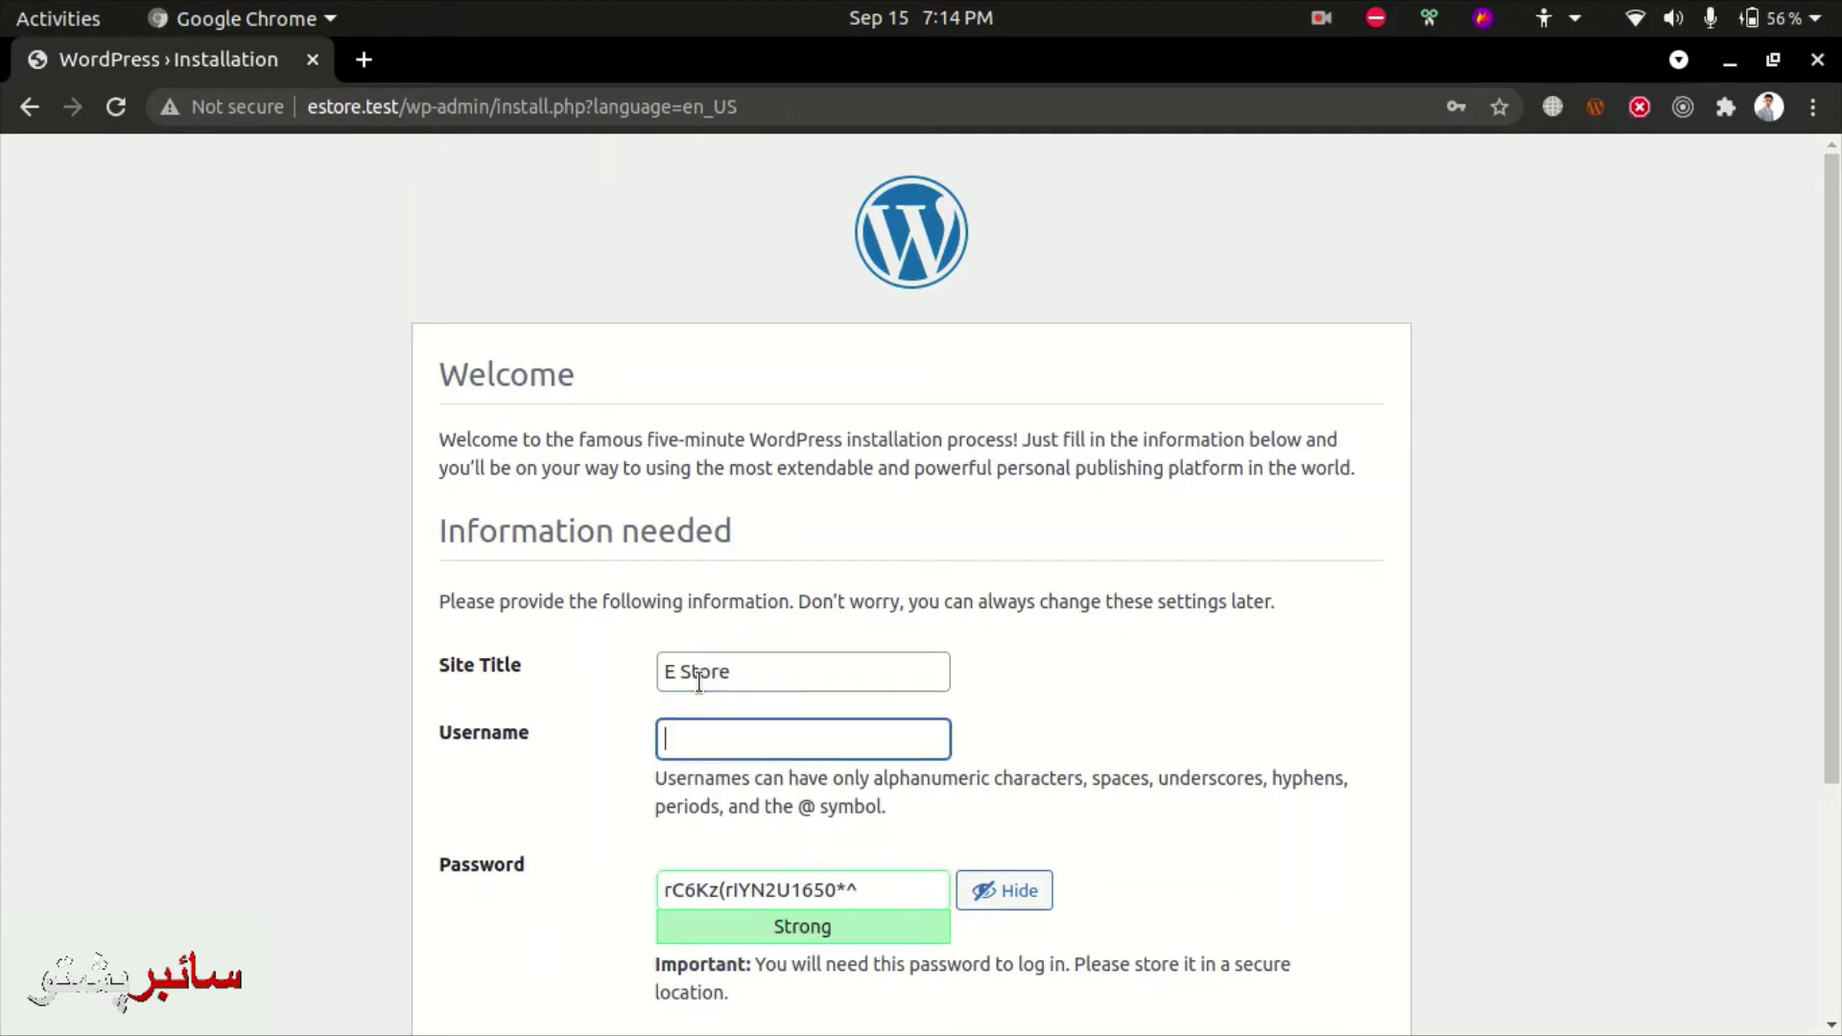
pyautogui.press('Tab')
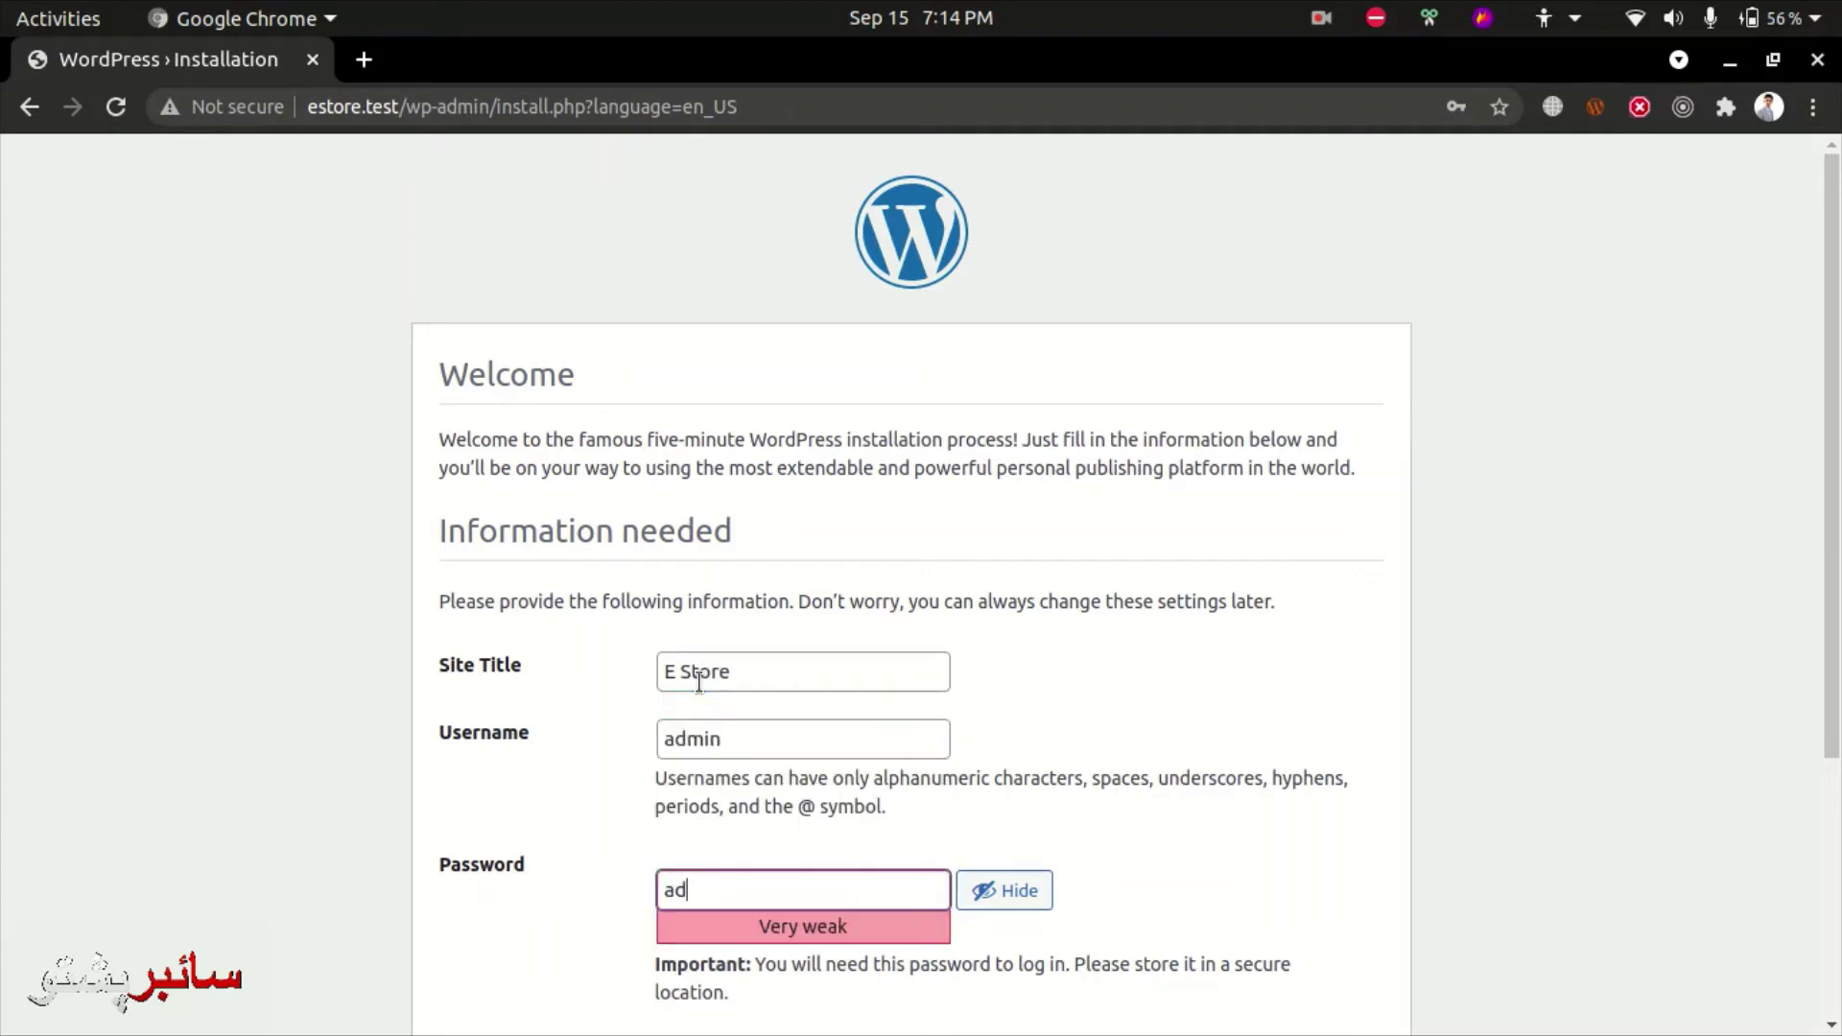
pyautogui.scroll(-4, 699, 681)
pyautogui.press('space')
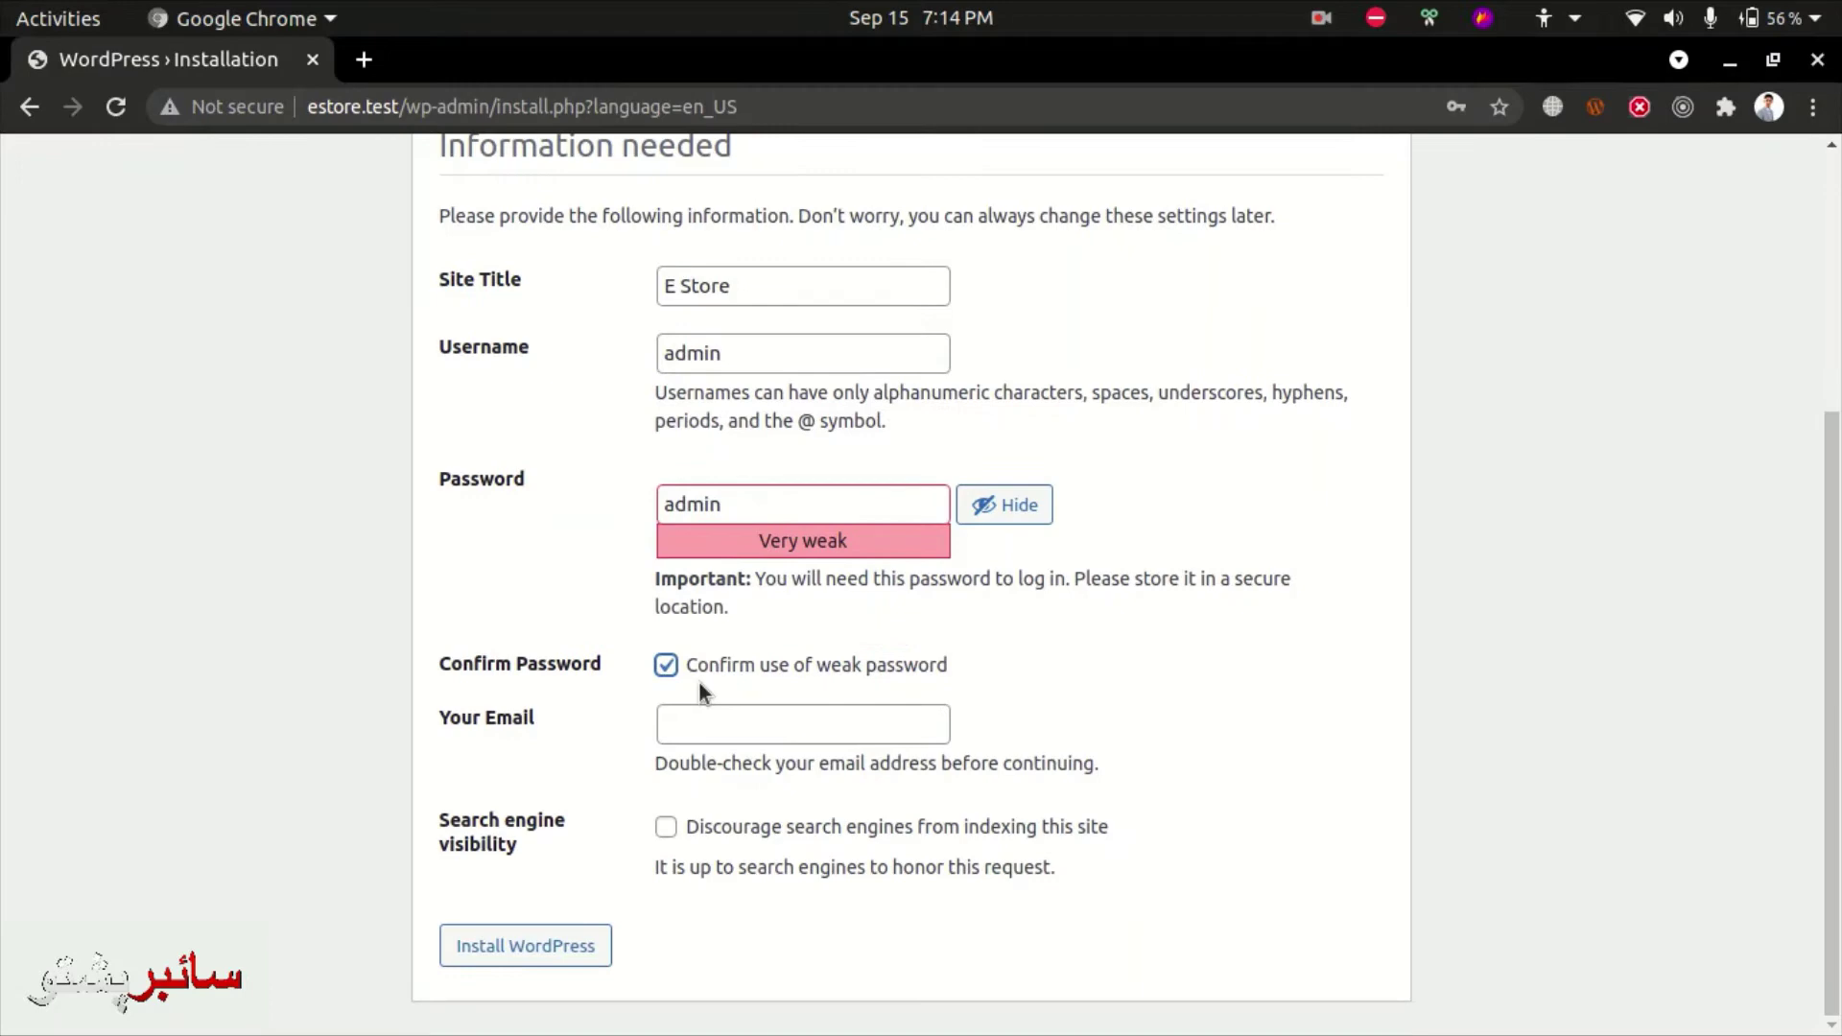
# - Fill in the admin email from autofill and submit the install form
pyautogui.press('Tab')
pyautogui.write('te')
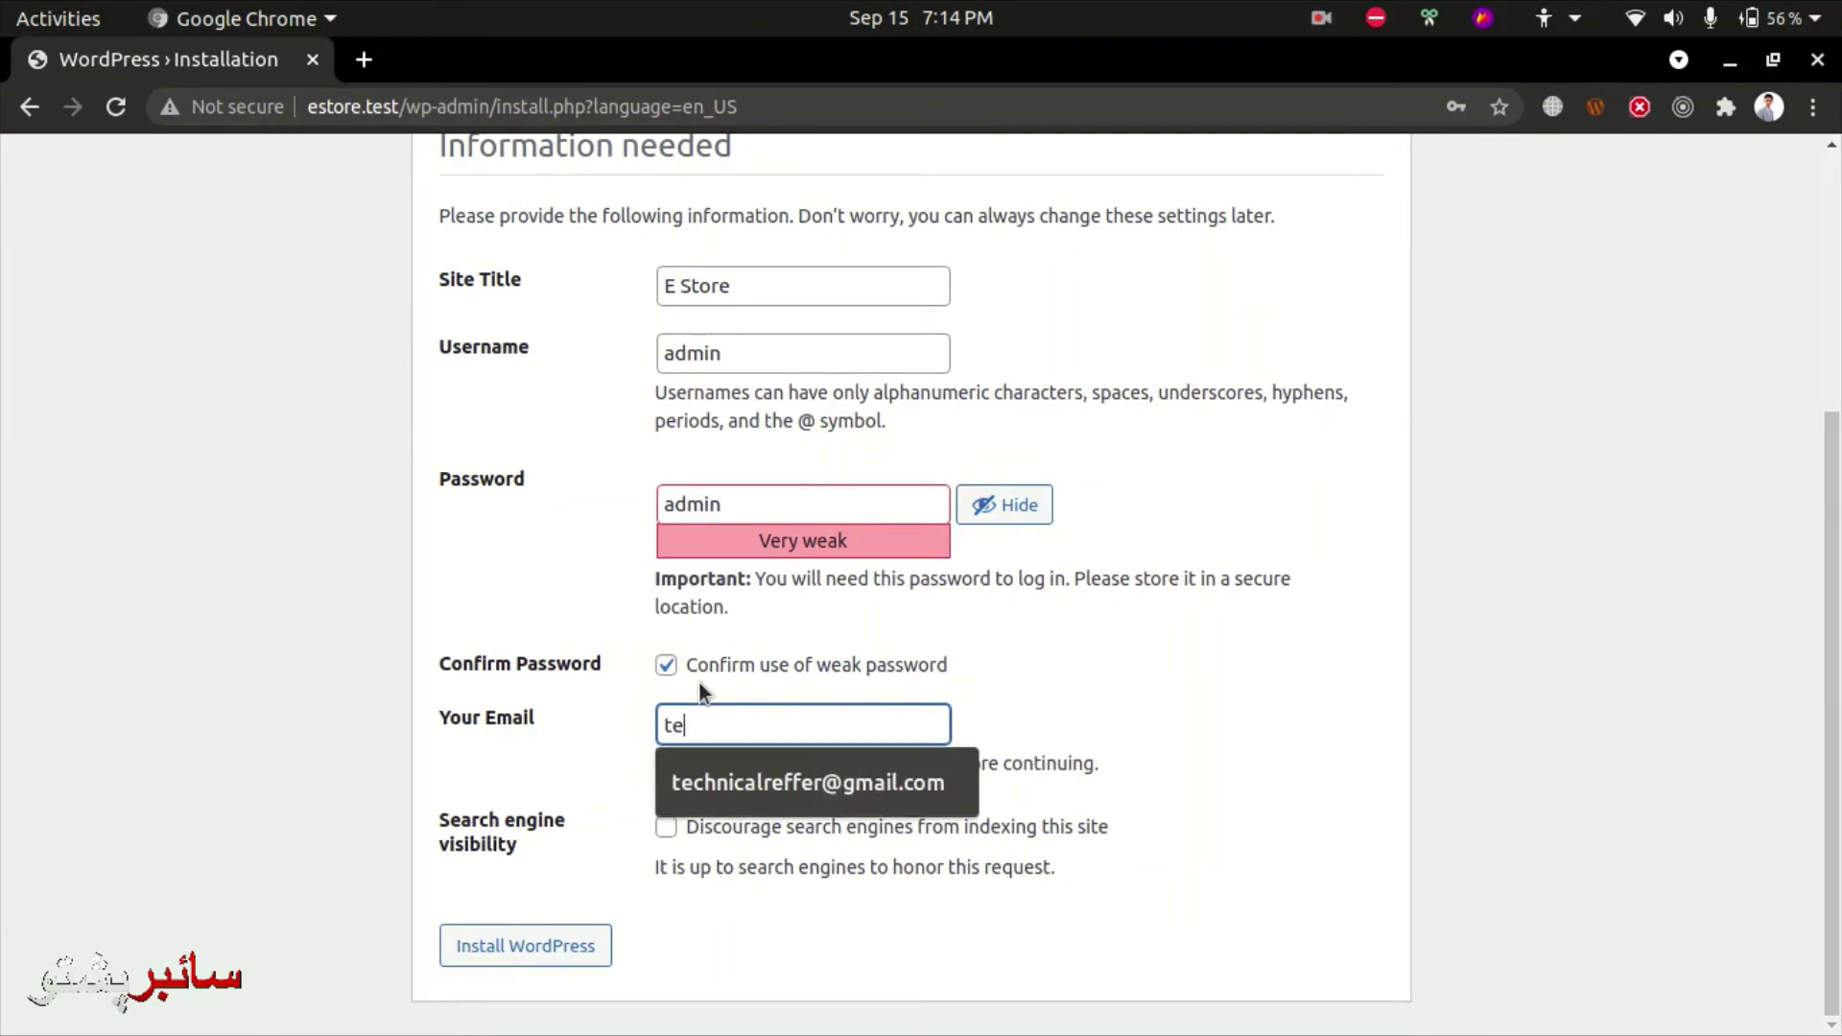
pyautogui.press('Down')
pyautogui.press('Return')
pyautogui.press('Tab')
pyautogui.press('Tab')
pyautogui.press('Return')
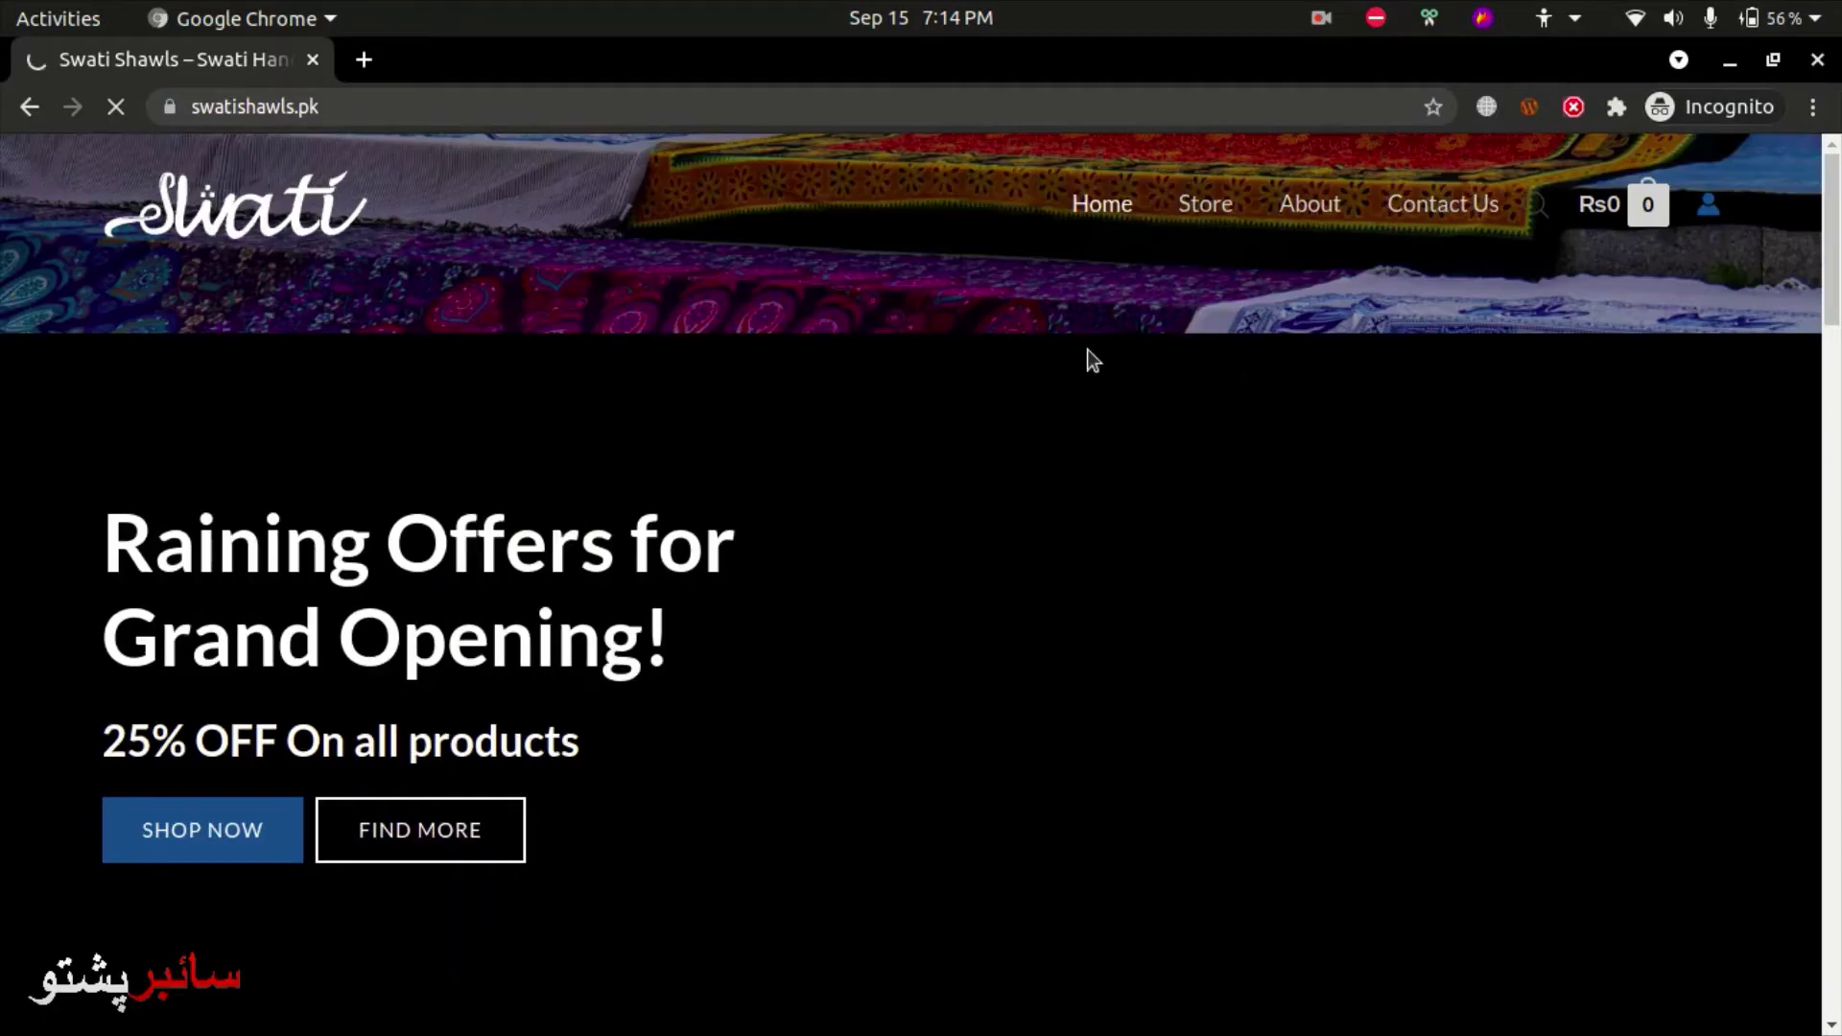
# - Browse down the Swati Shawls home page
pyautogui.scroll(-4, 1056, 269)
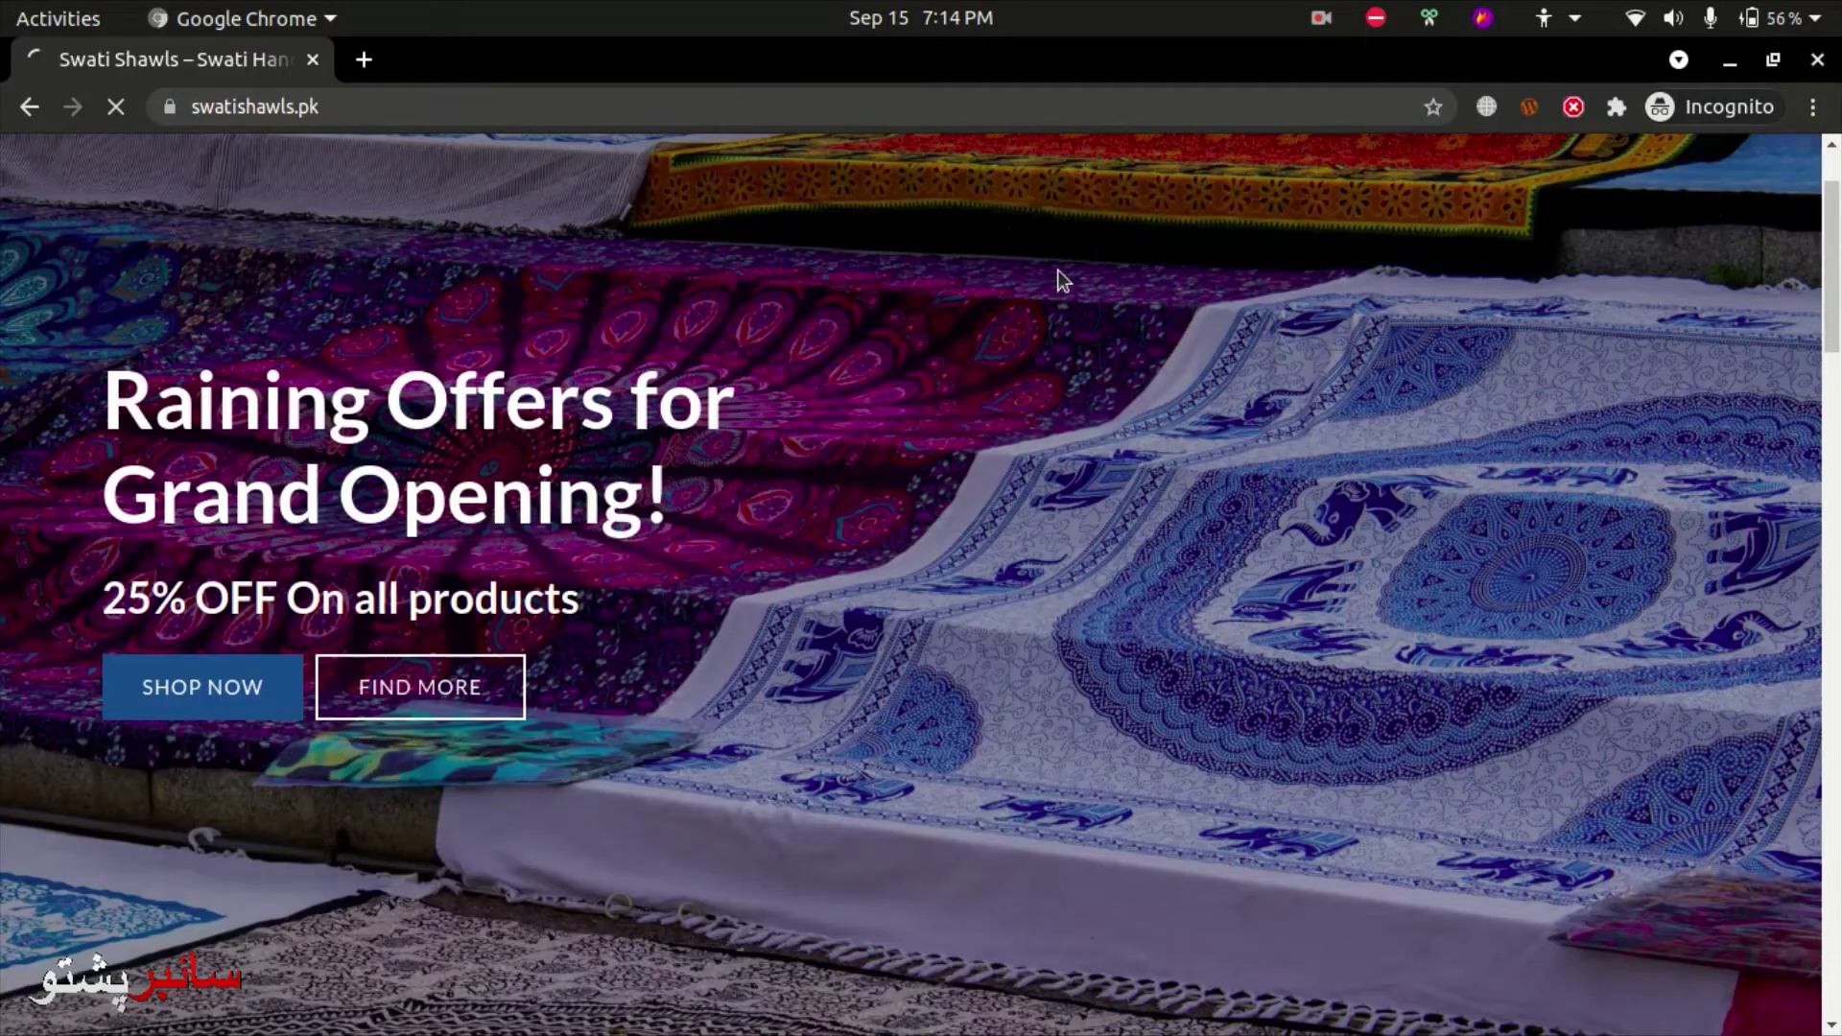
pyautogui.scroll(-9, 1007, 348)
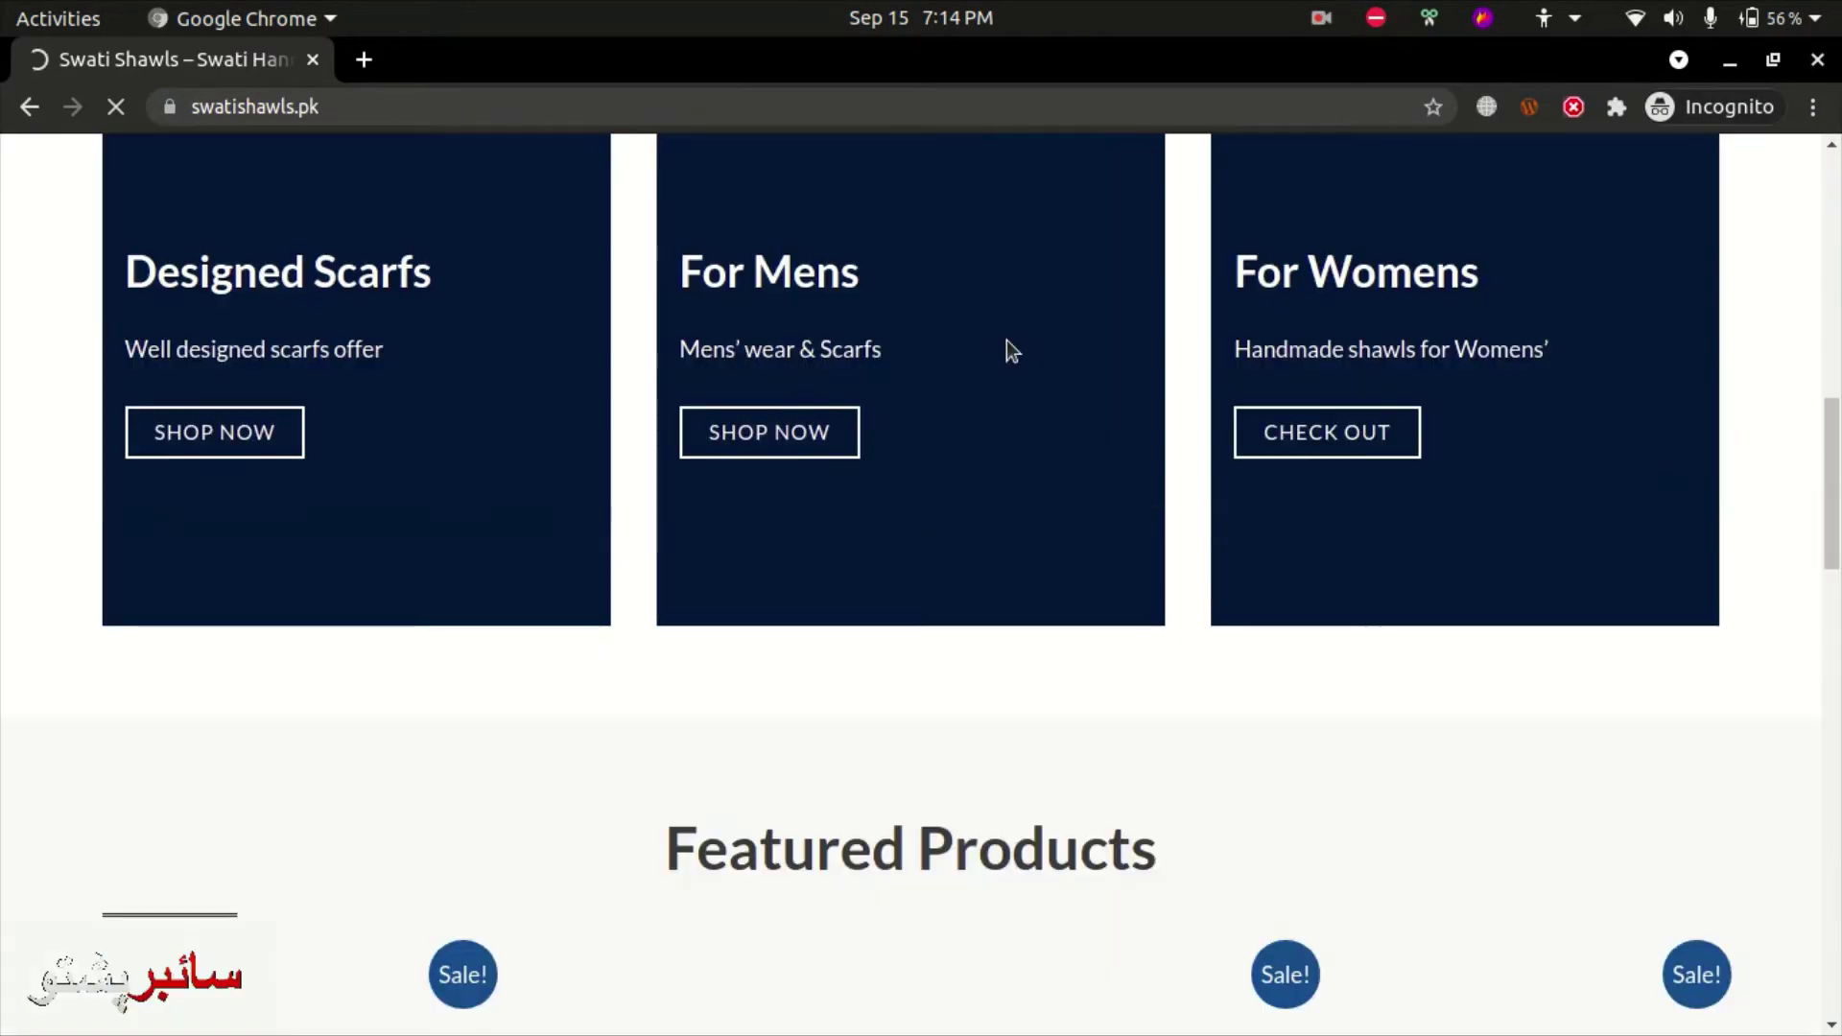
pyautogui.scroll(12, 1006, 345)
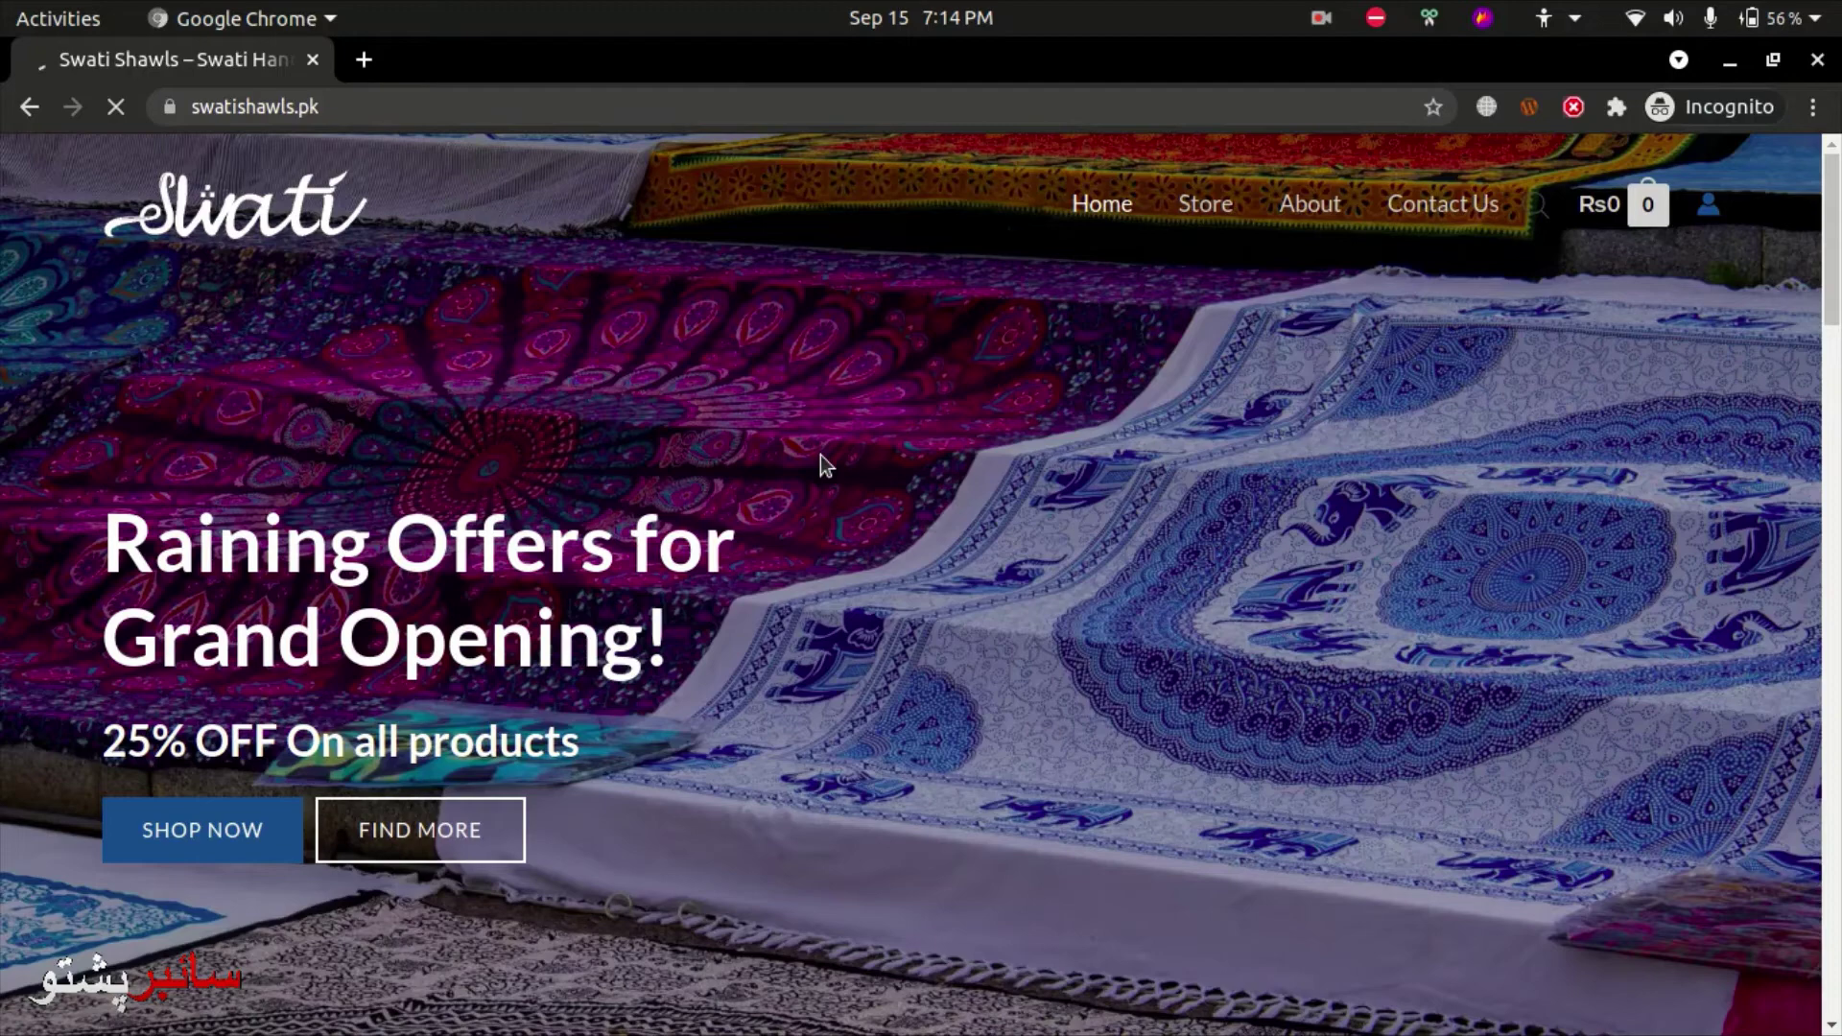
pyautogui.scroll(-10, 820, 456)
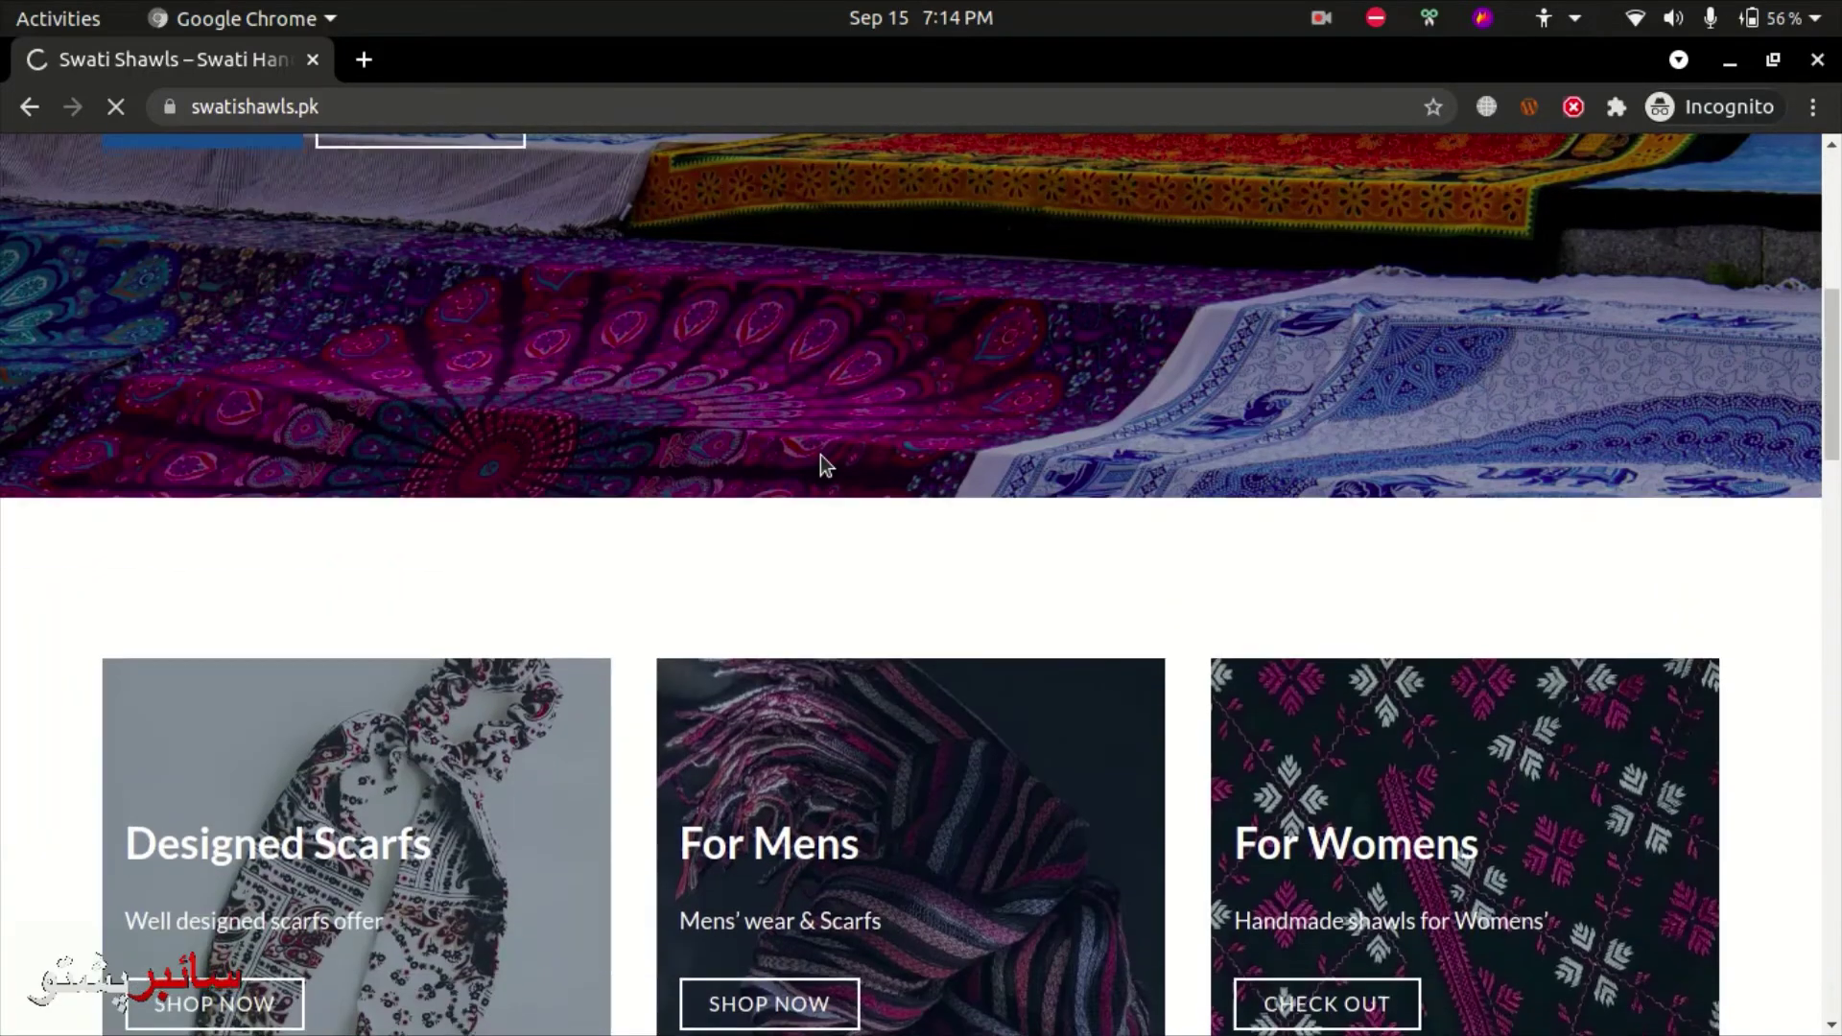
pyautogui.scroll(-4, 820, 454)
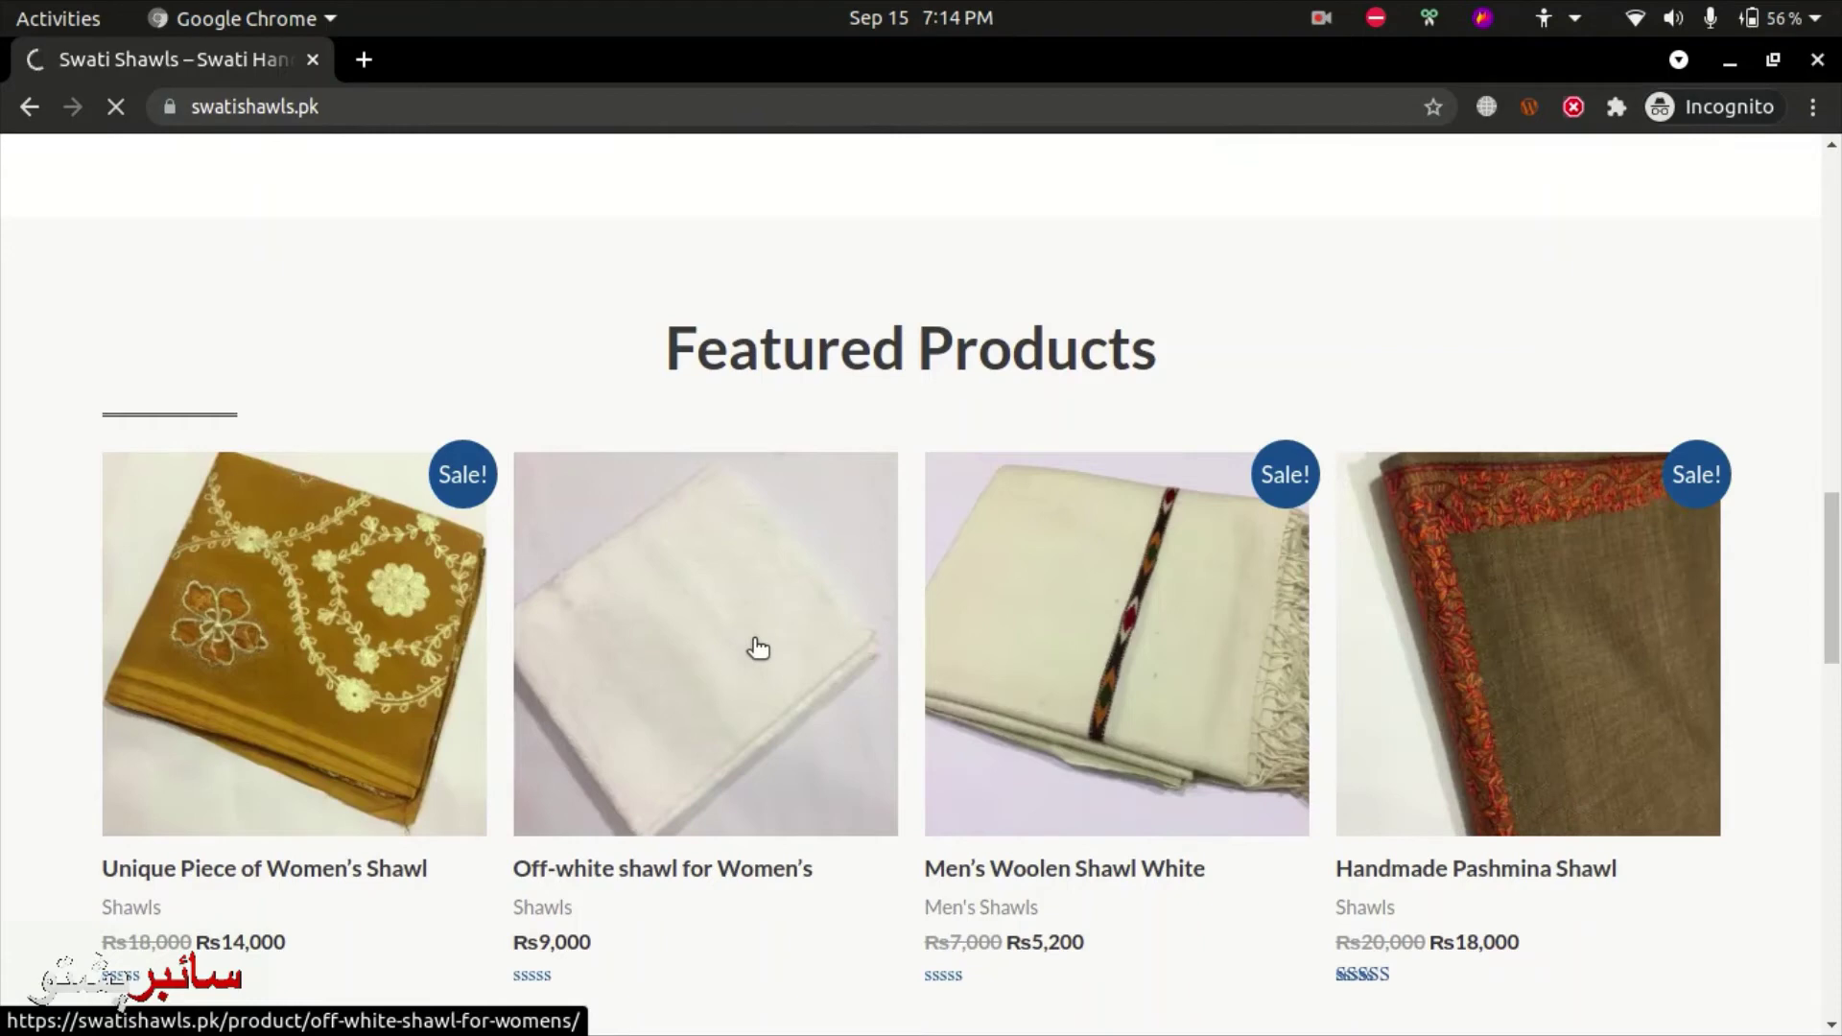
# - Back in WordPress, dismiss Chrome's password warnings and go to the login page
pyautogui.hotkey('alt', 'Tab')
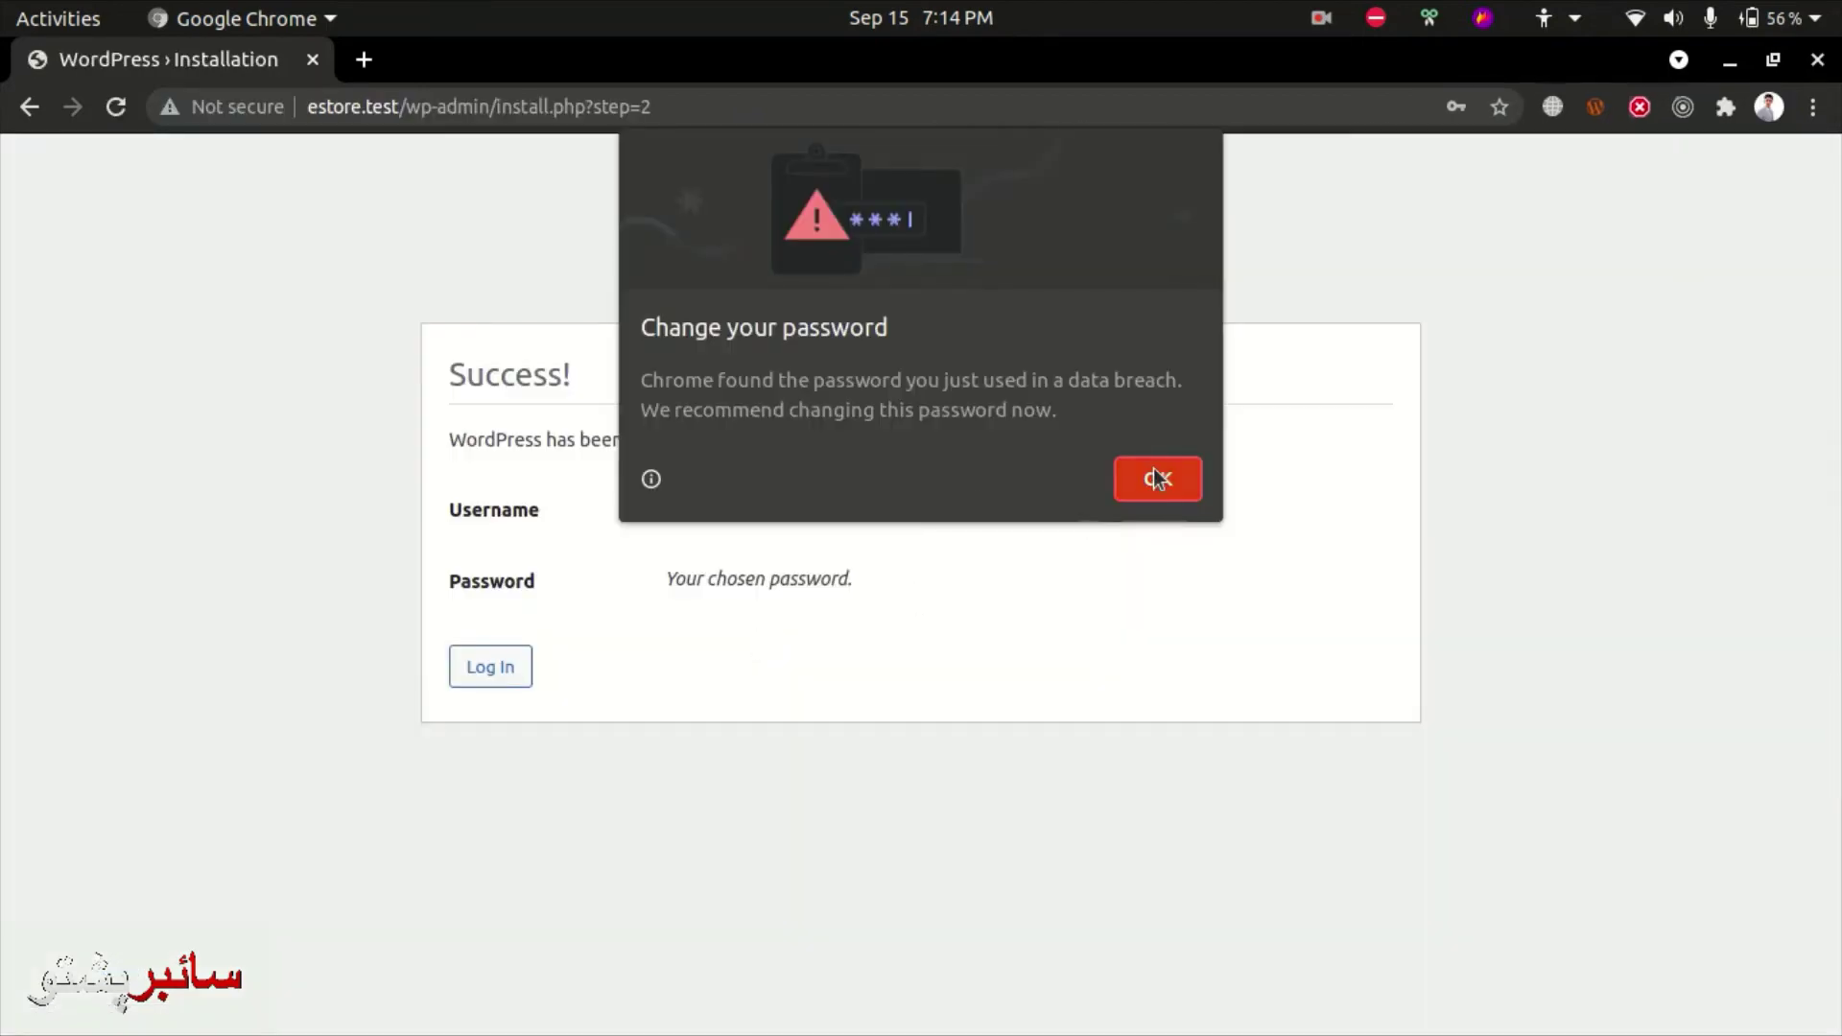
pyautogui.click(1157, 479)
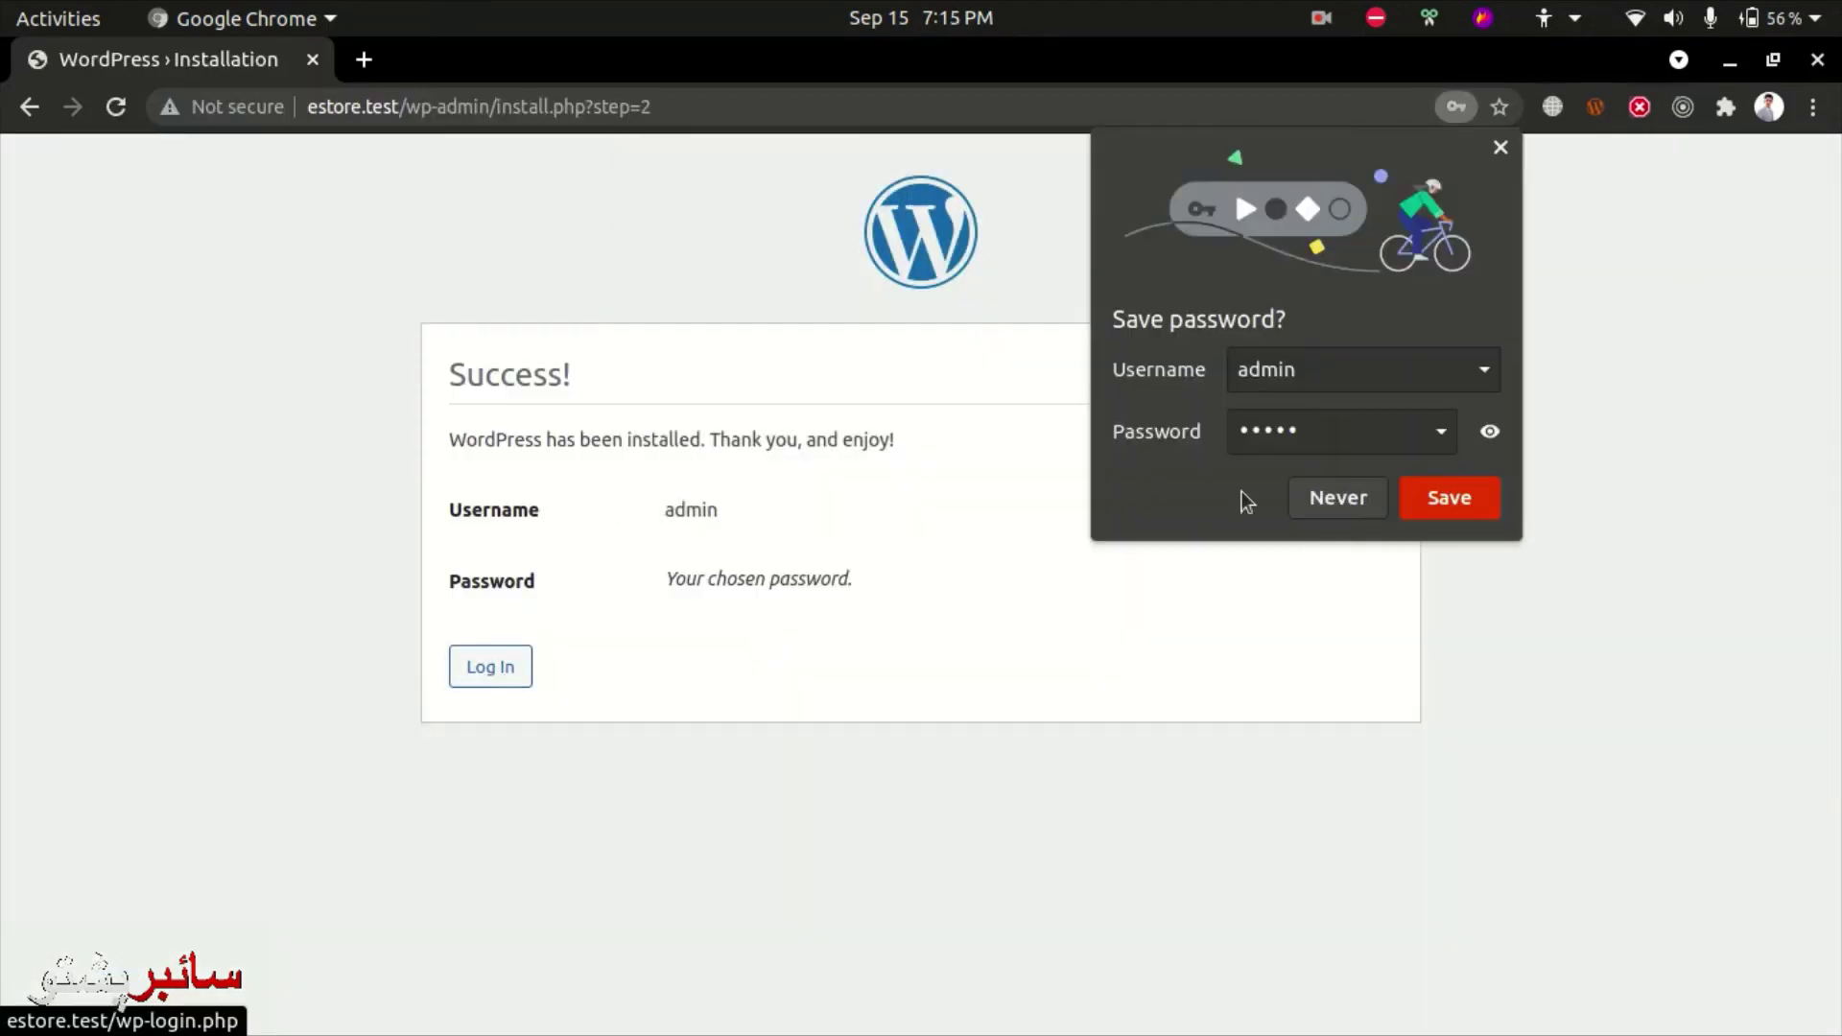
pyautogui.click(1327, 497)
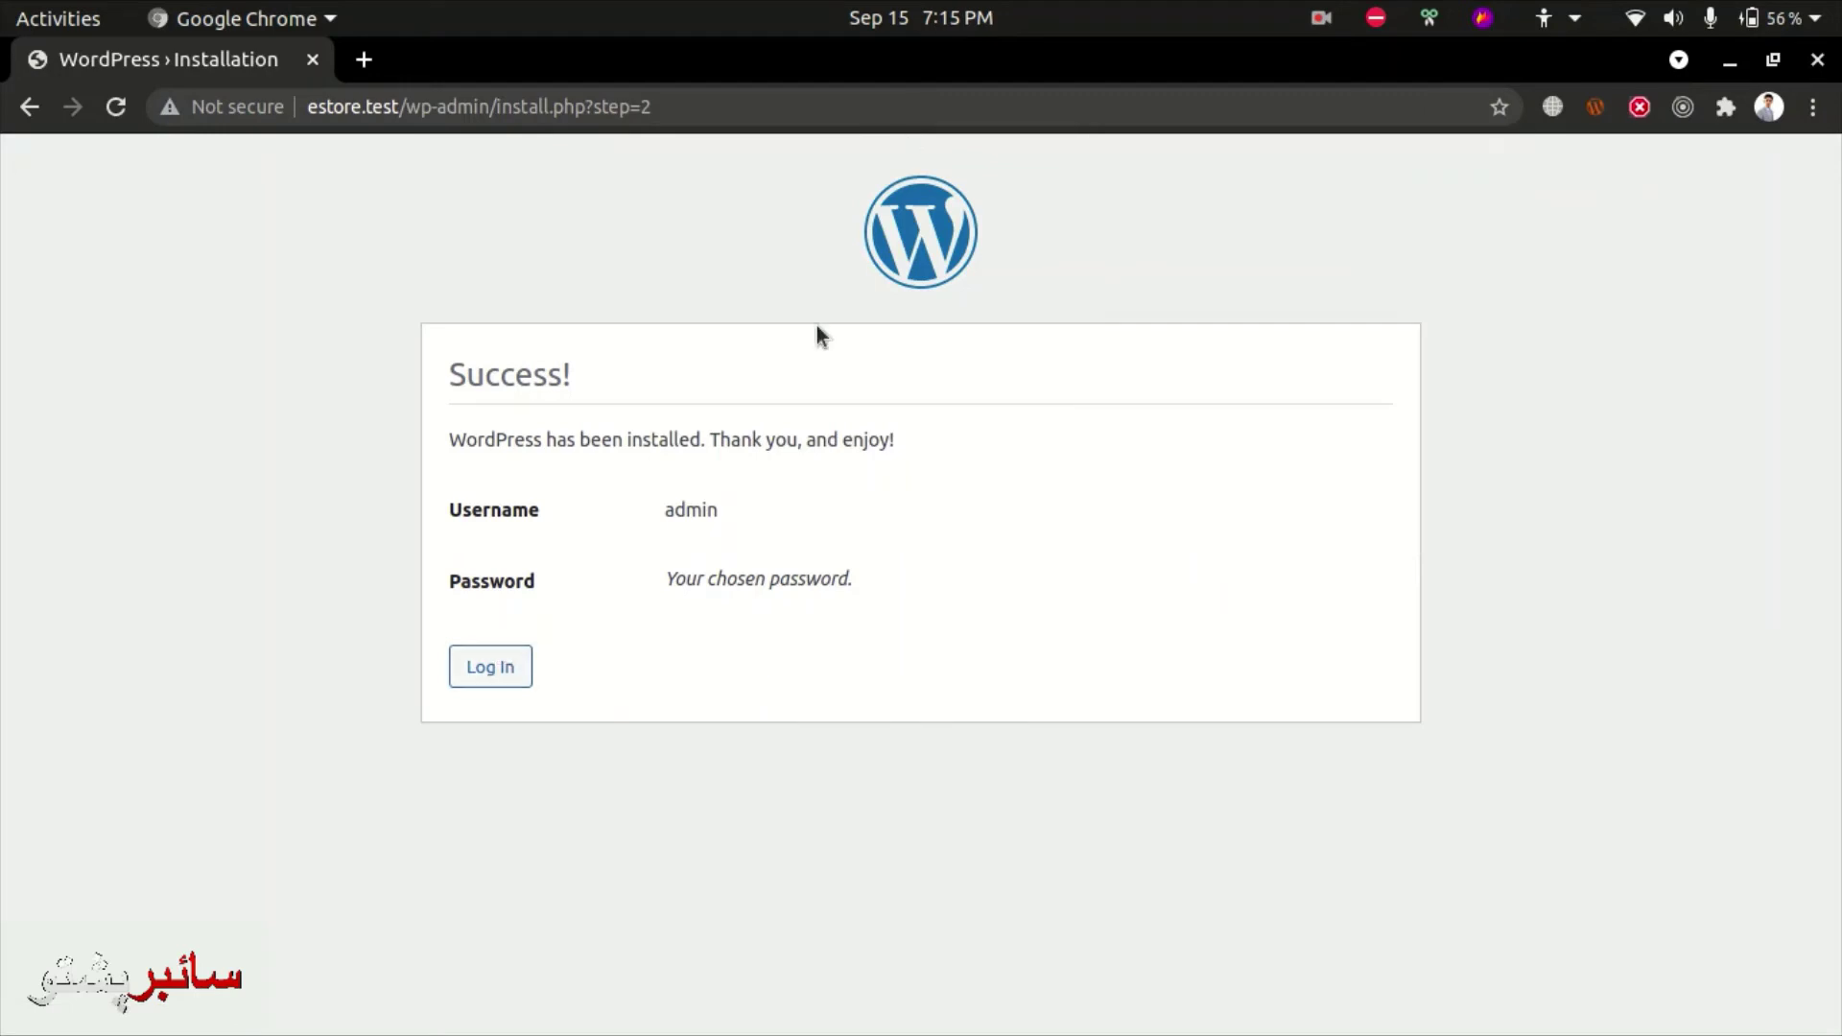
pyautogui.click(489, 671)
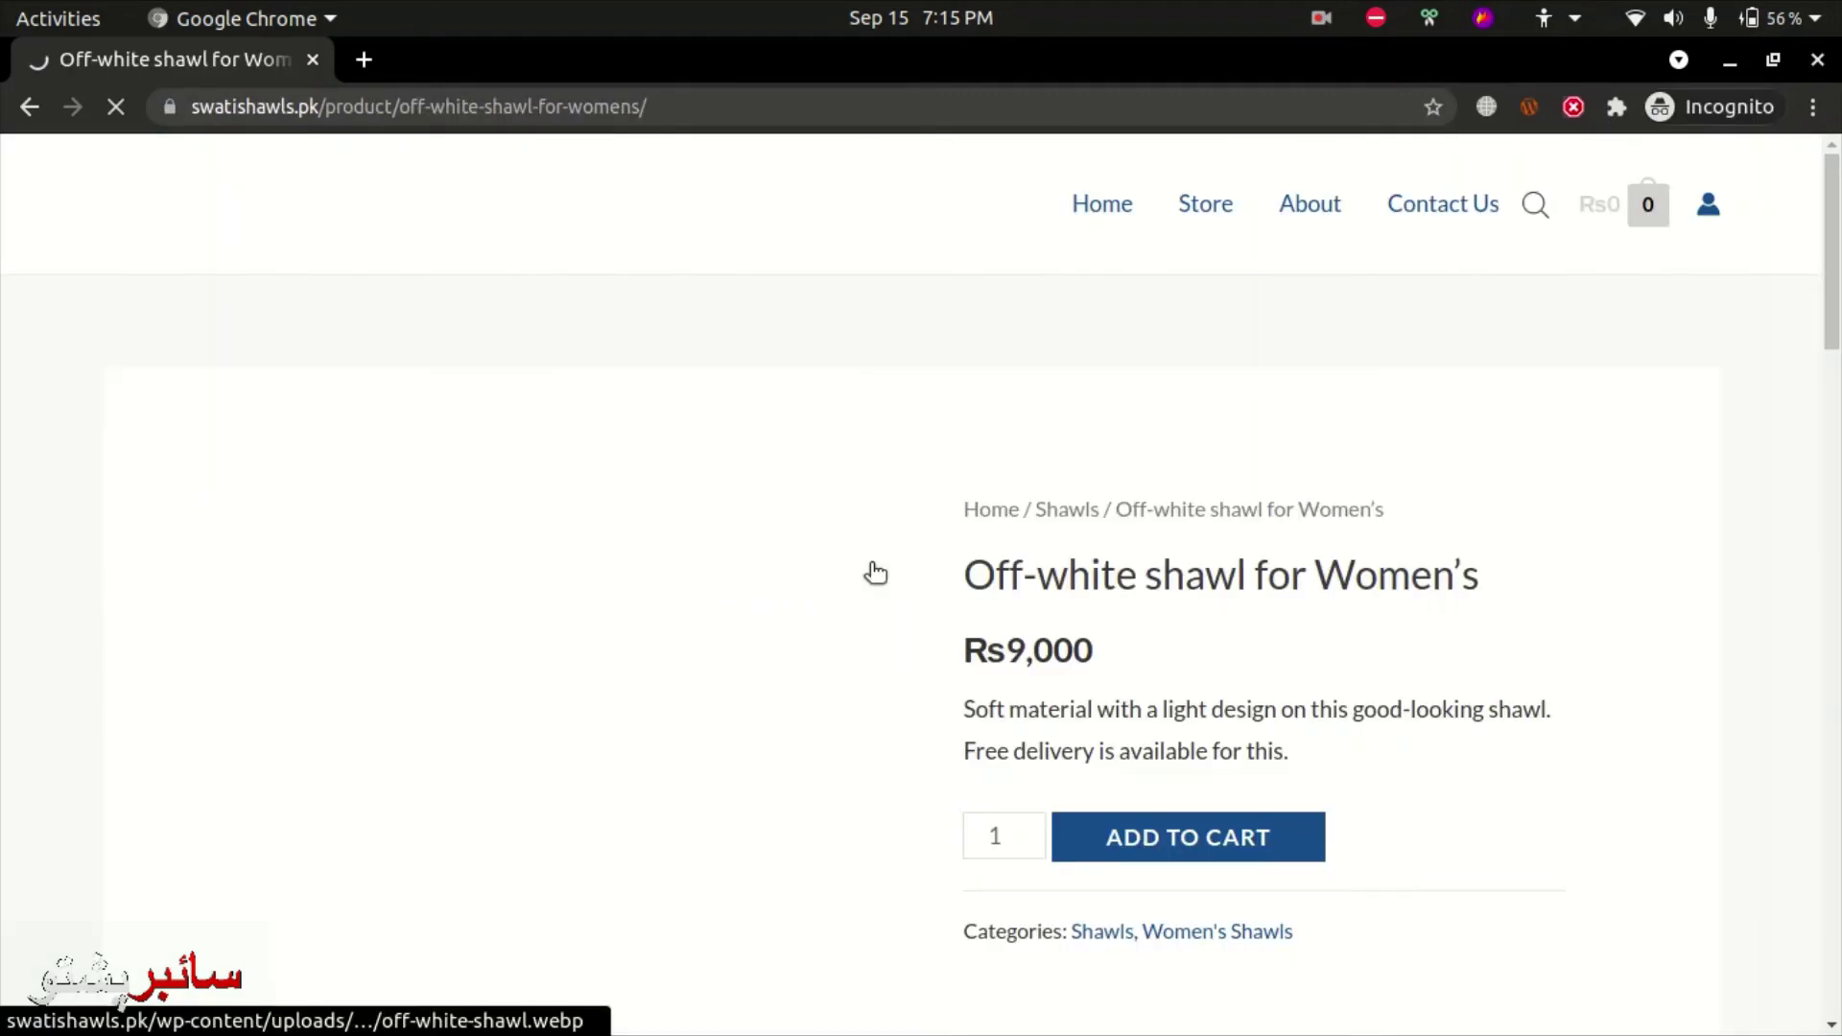
# - Review the Off-white shawl for Women's page and add it to the cart at Rs9,000
pyautogui.scroll(-1, 617, 579)
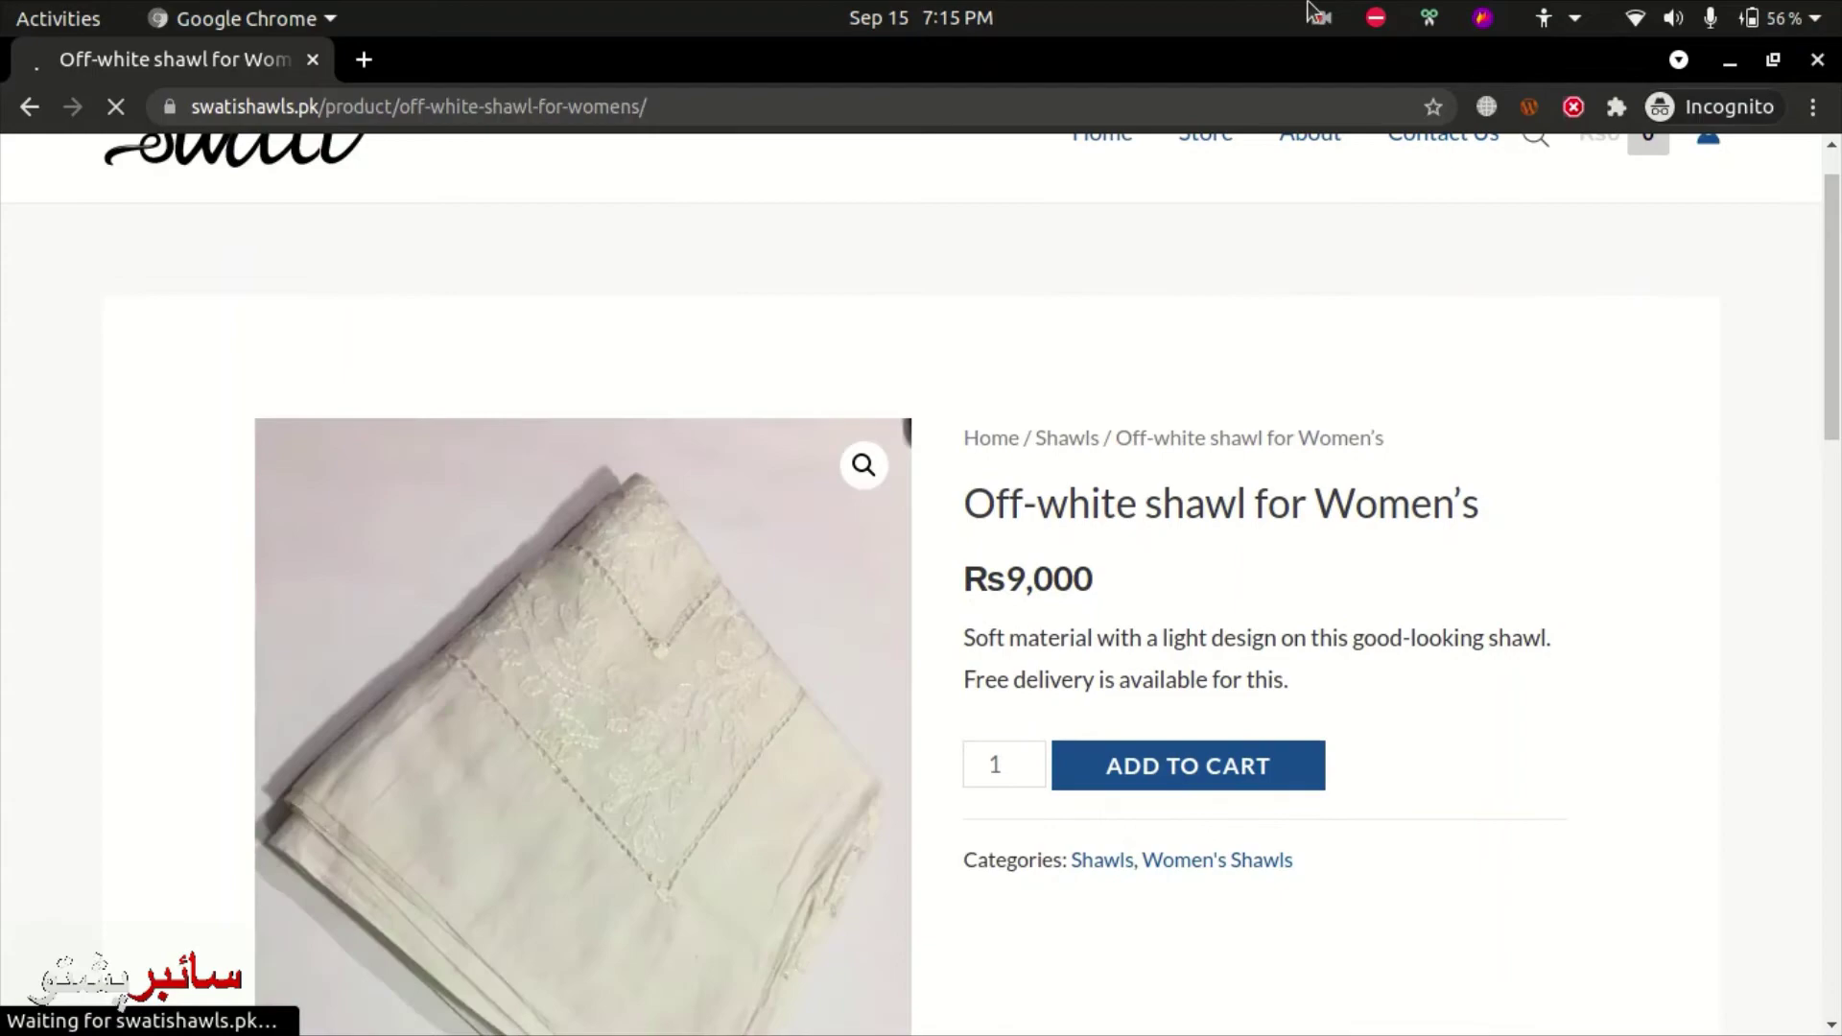
pyautogui.scroll(-2, 897, 540)
pyautogui.scroll(-4, 1248, 537)
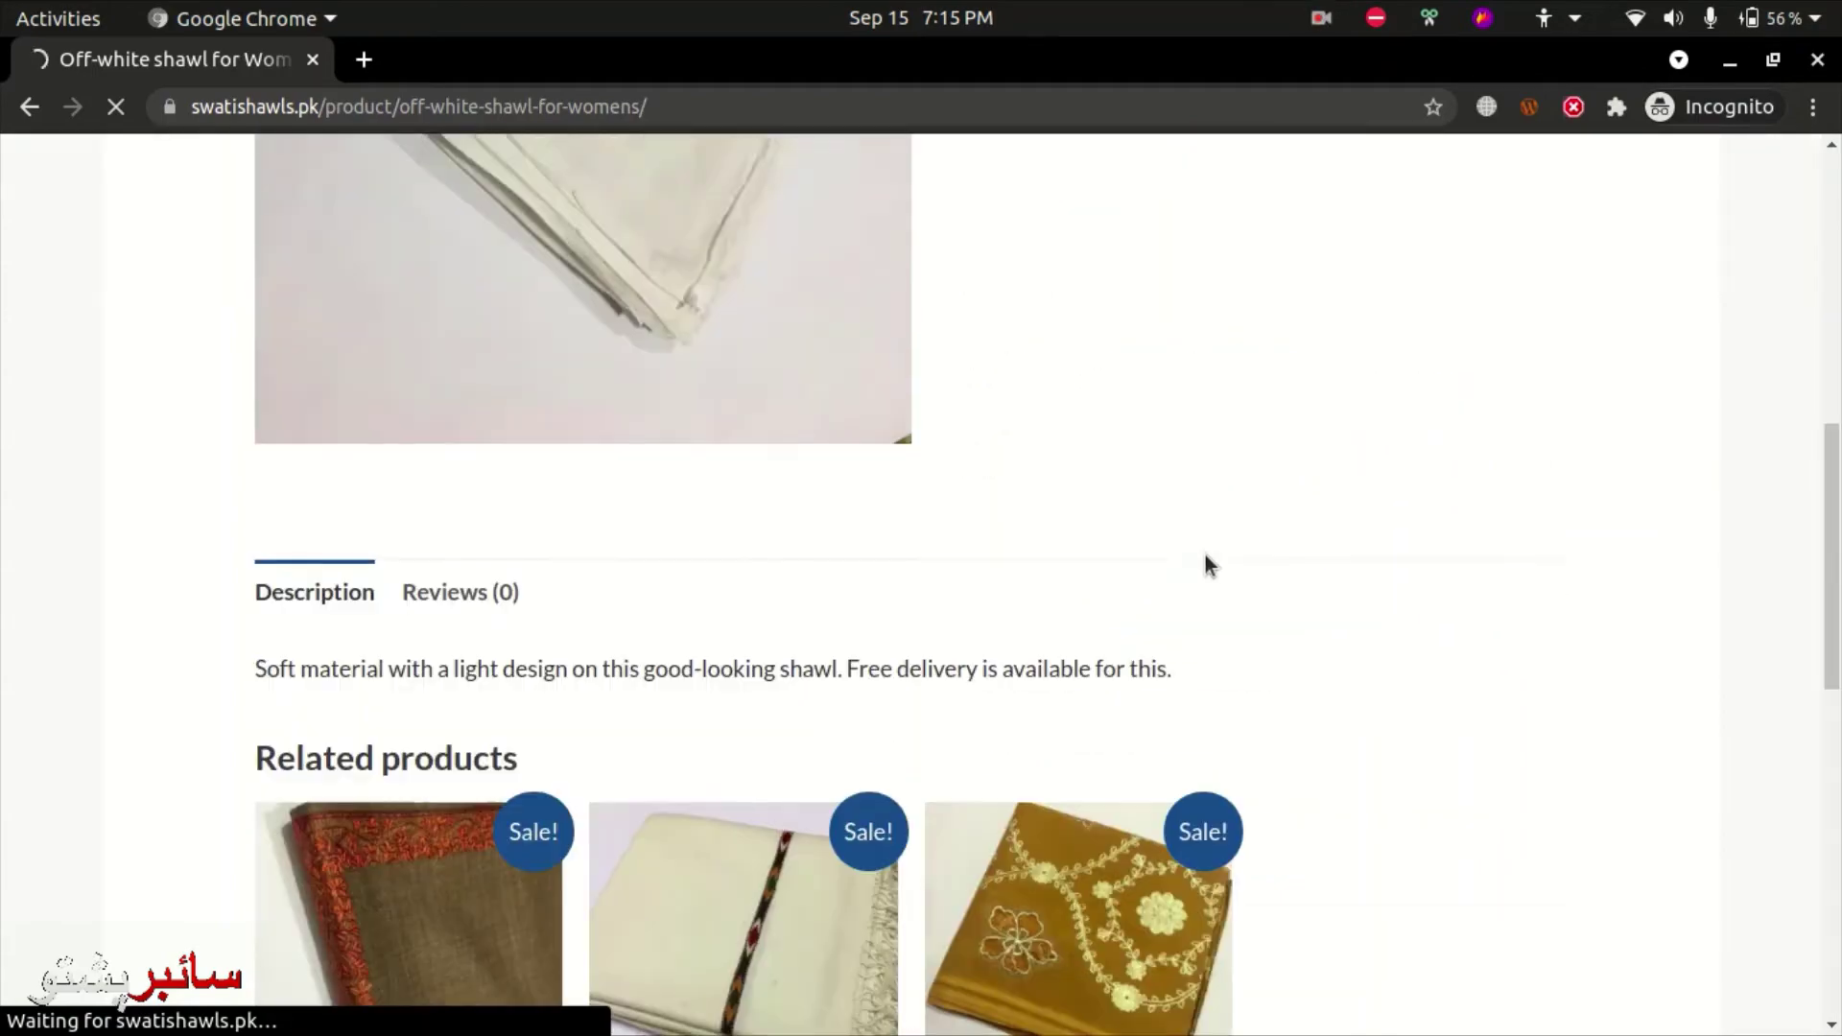
pyautogui.scroll(-5, 953, 677)
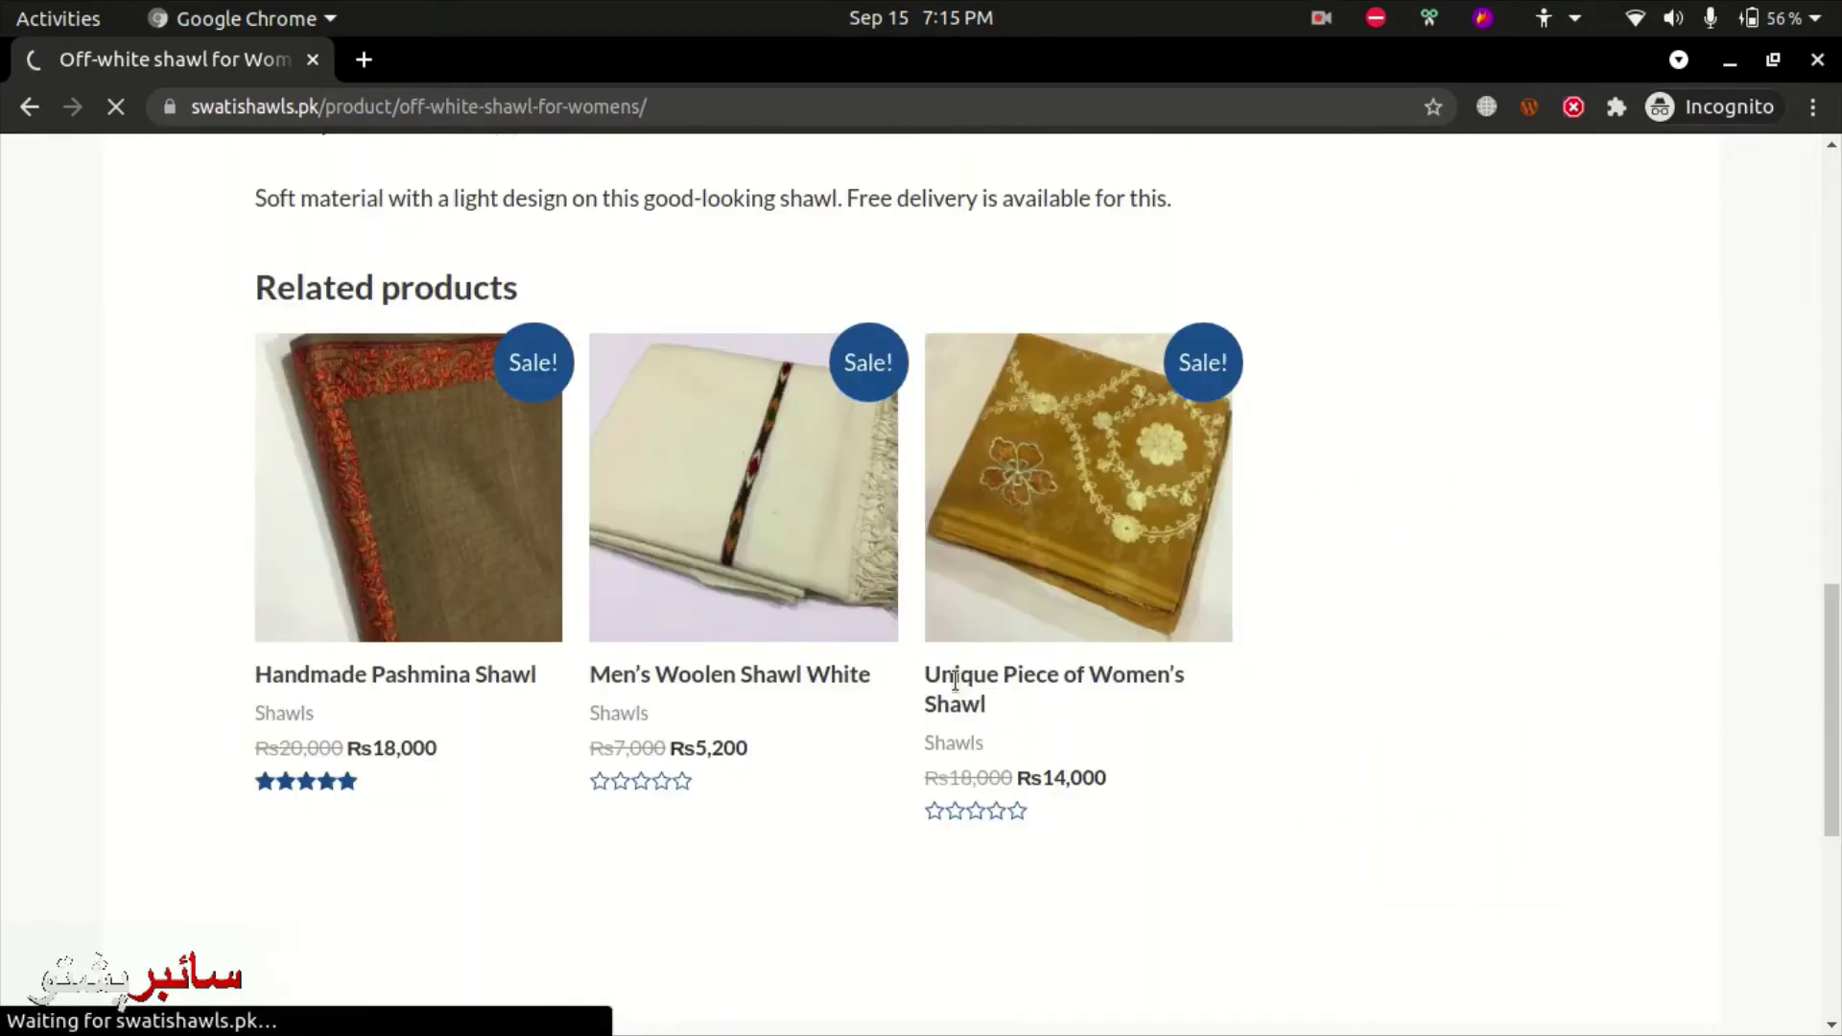
pyautogui.scroll(13, 950, 681)
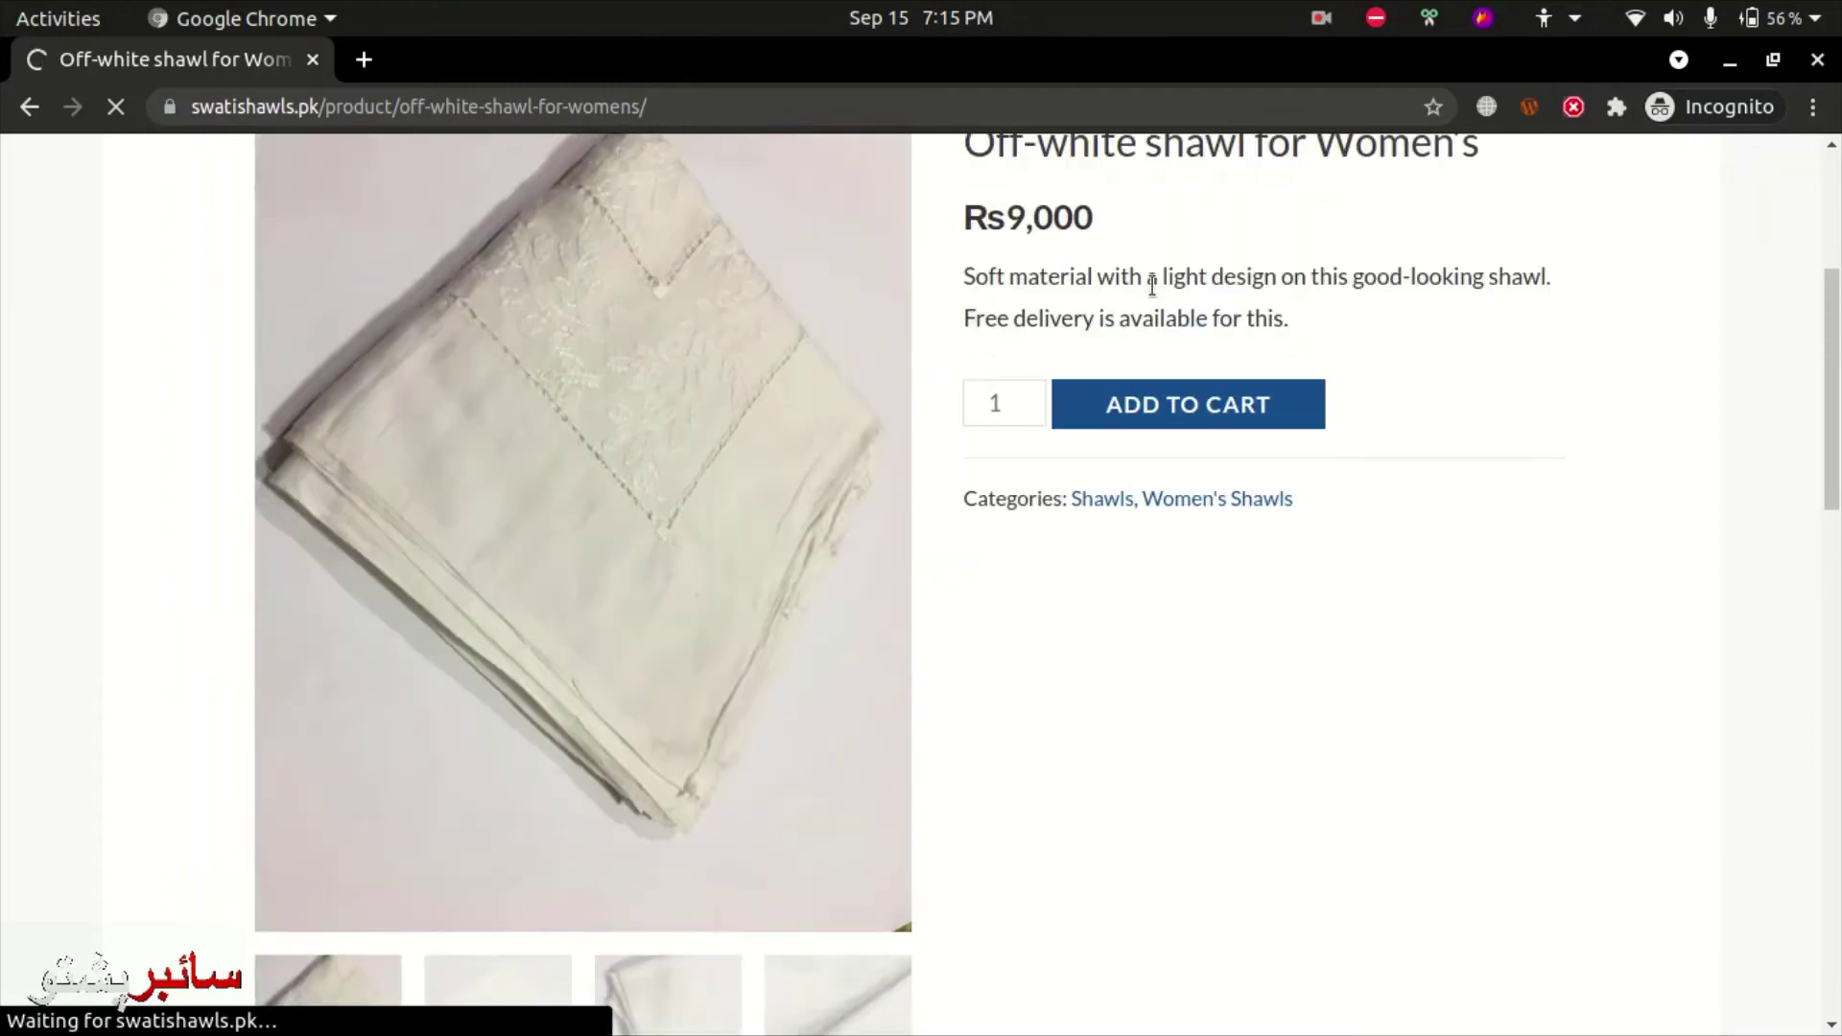
pyautogui.scroll(2, 1003, 422)
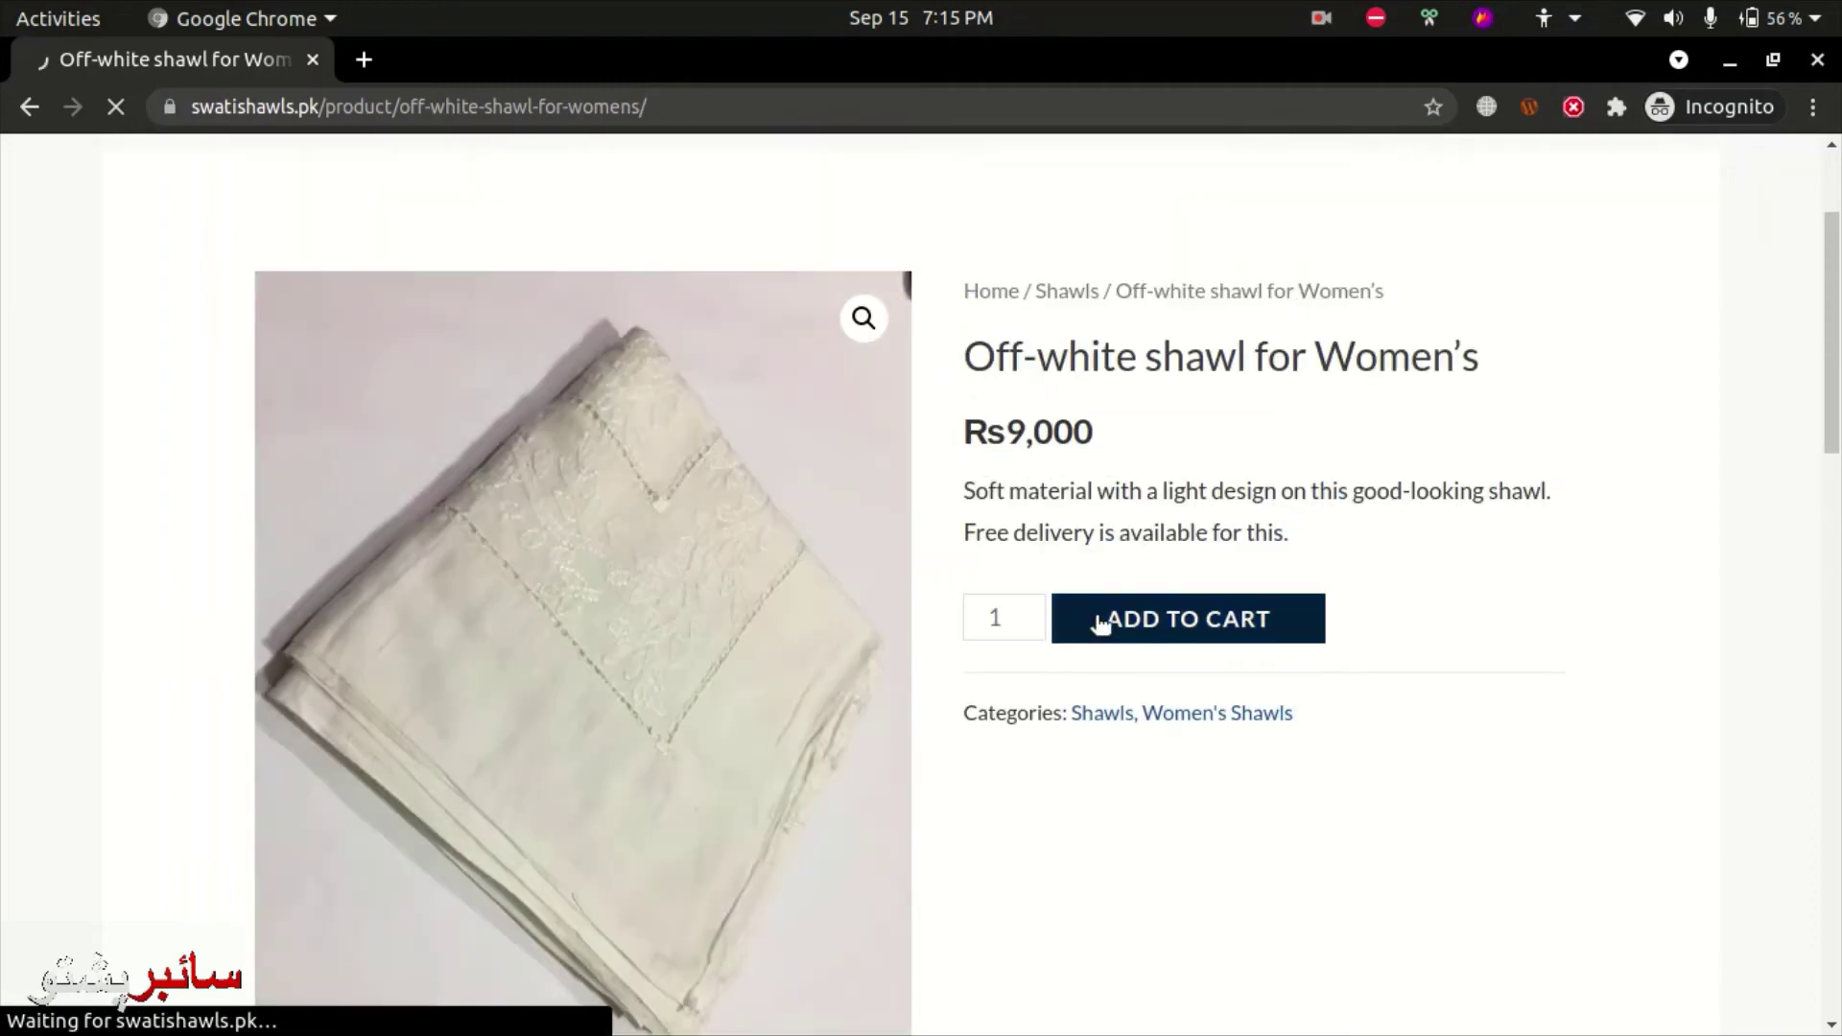
pyautogui.click(1321, 17)
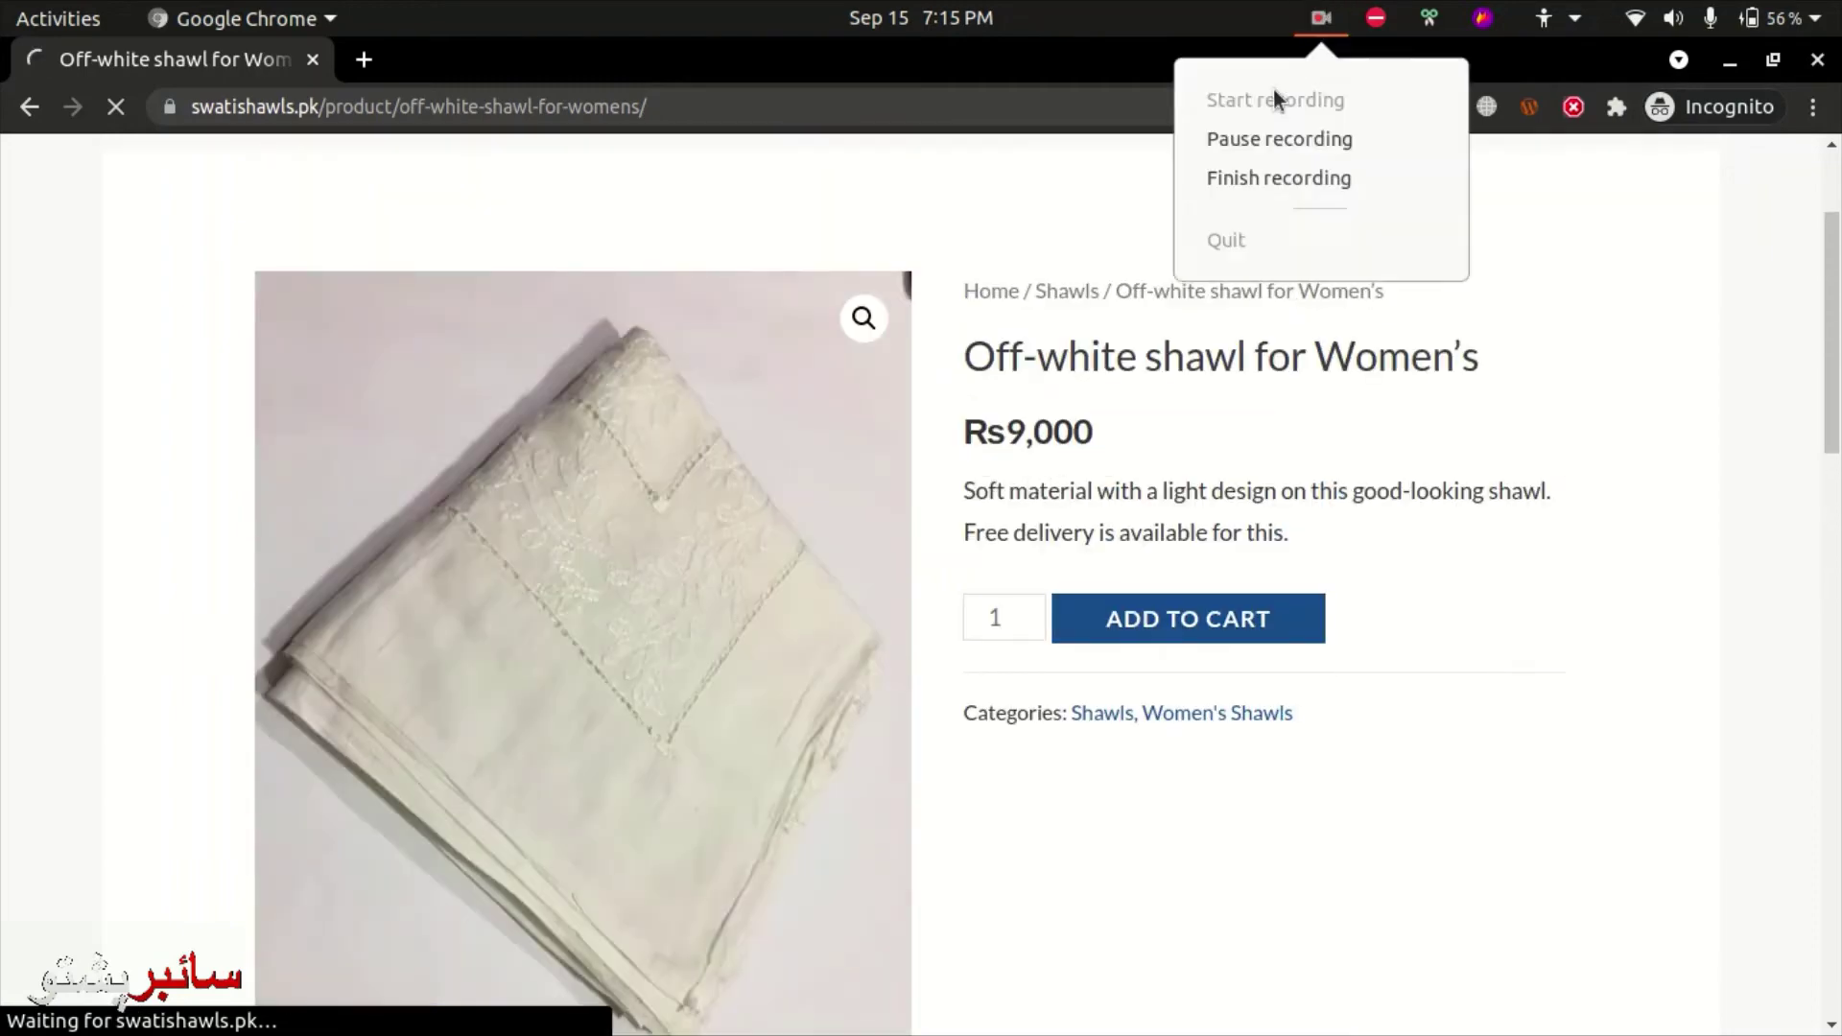
pyautogui.click(1247, 140)
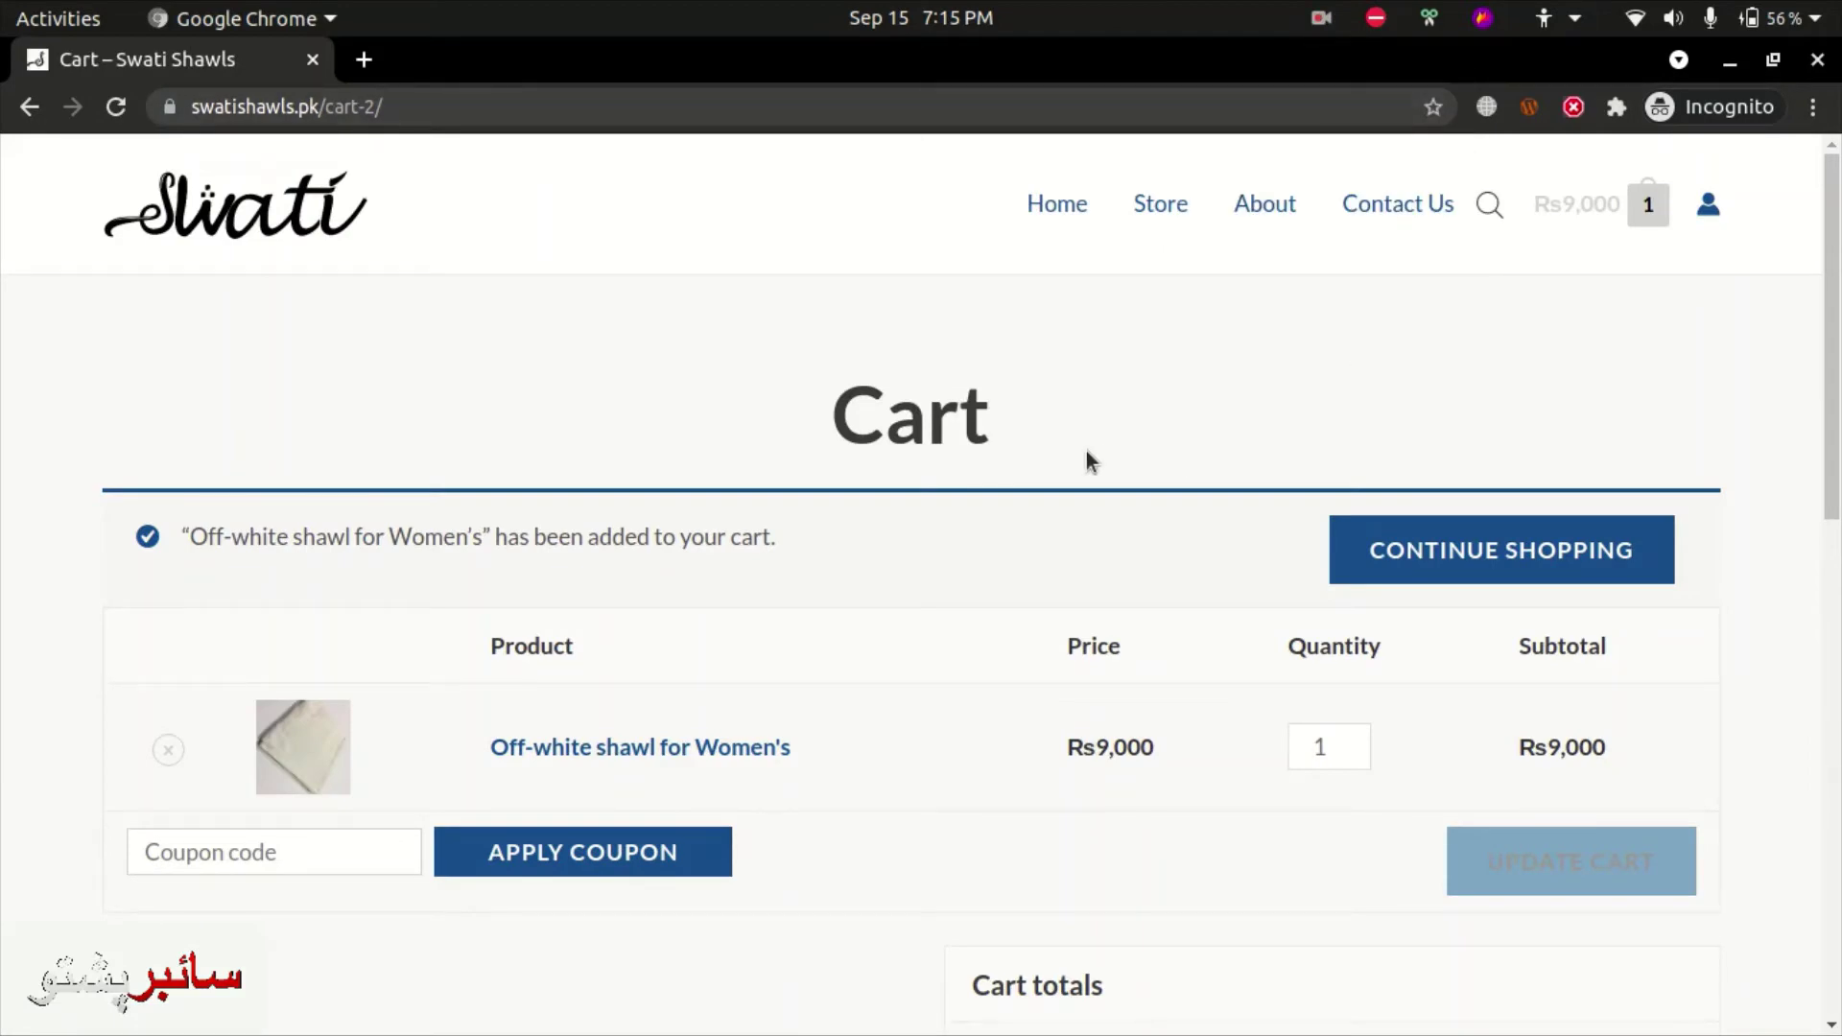
# - Proceed from the cart to checkout and review the empty billing form and Rs9,000 order
pyautogui.scroll(-3, 884, 470)
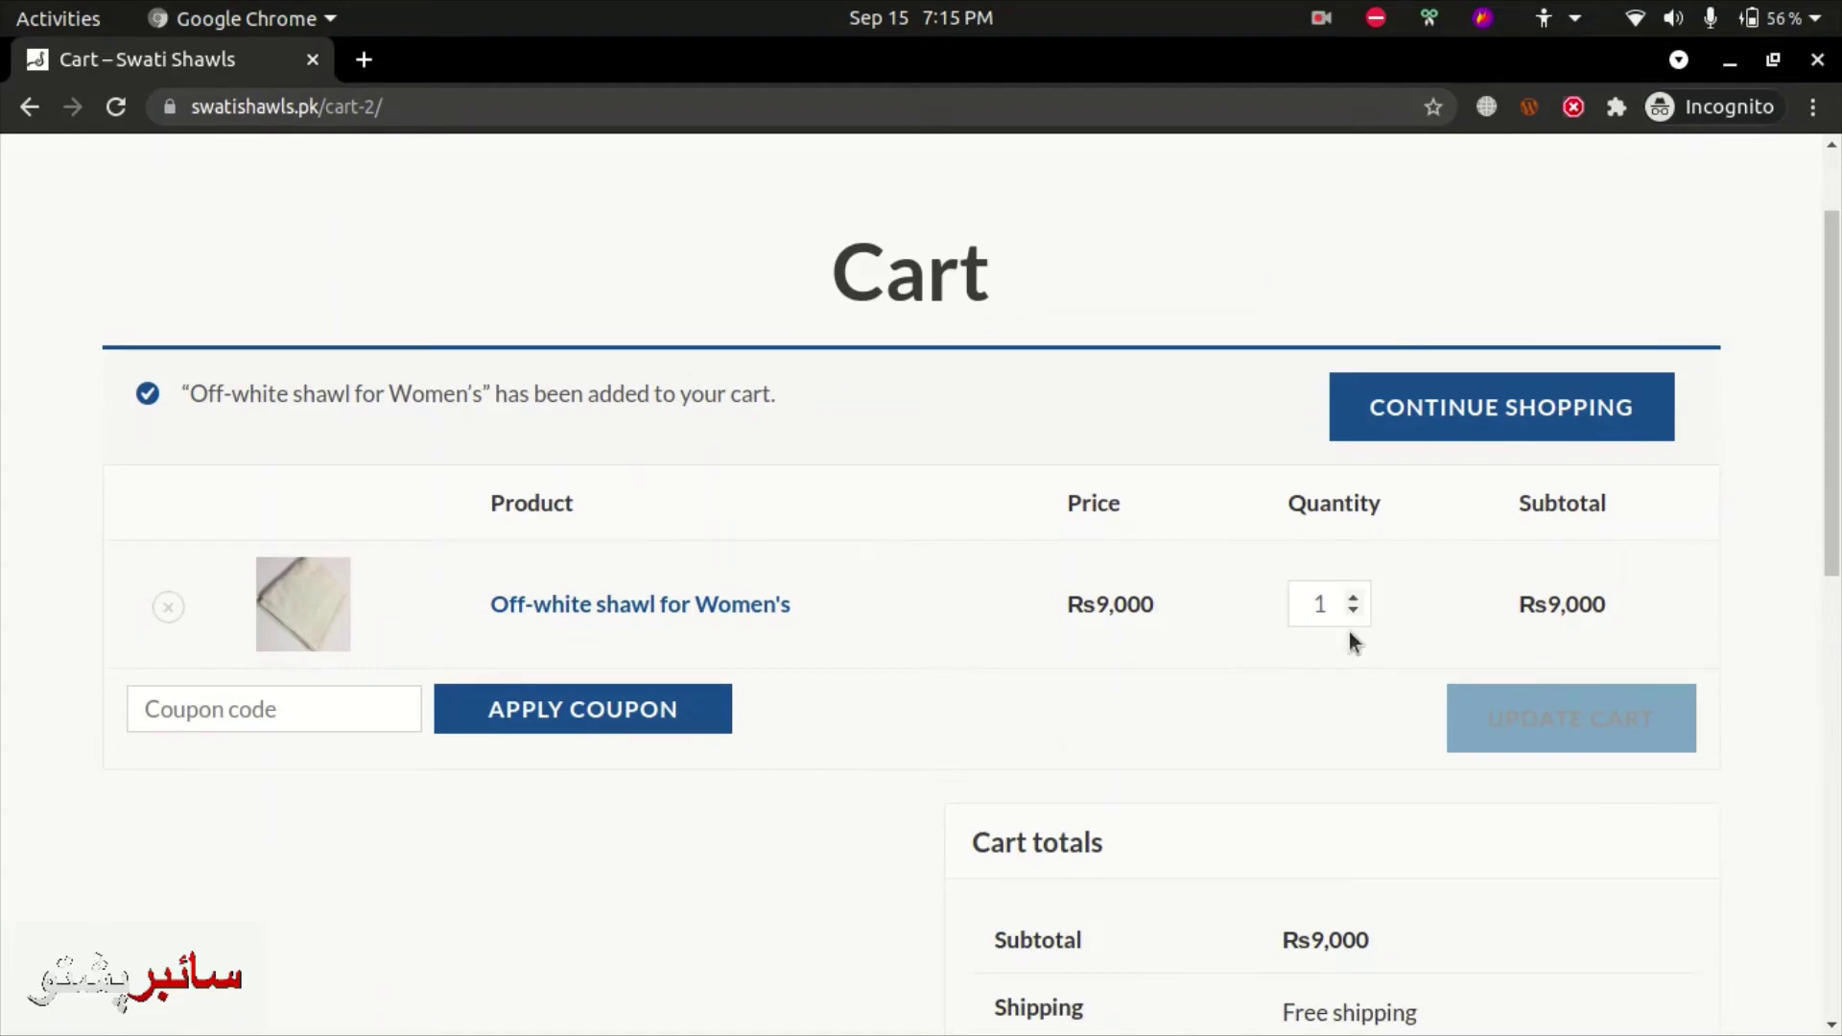
pyautogui.scroll(-10, 1416, 589)
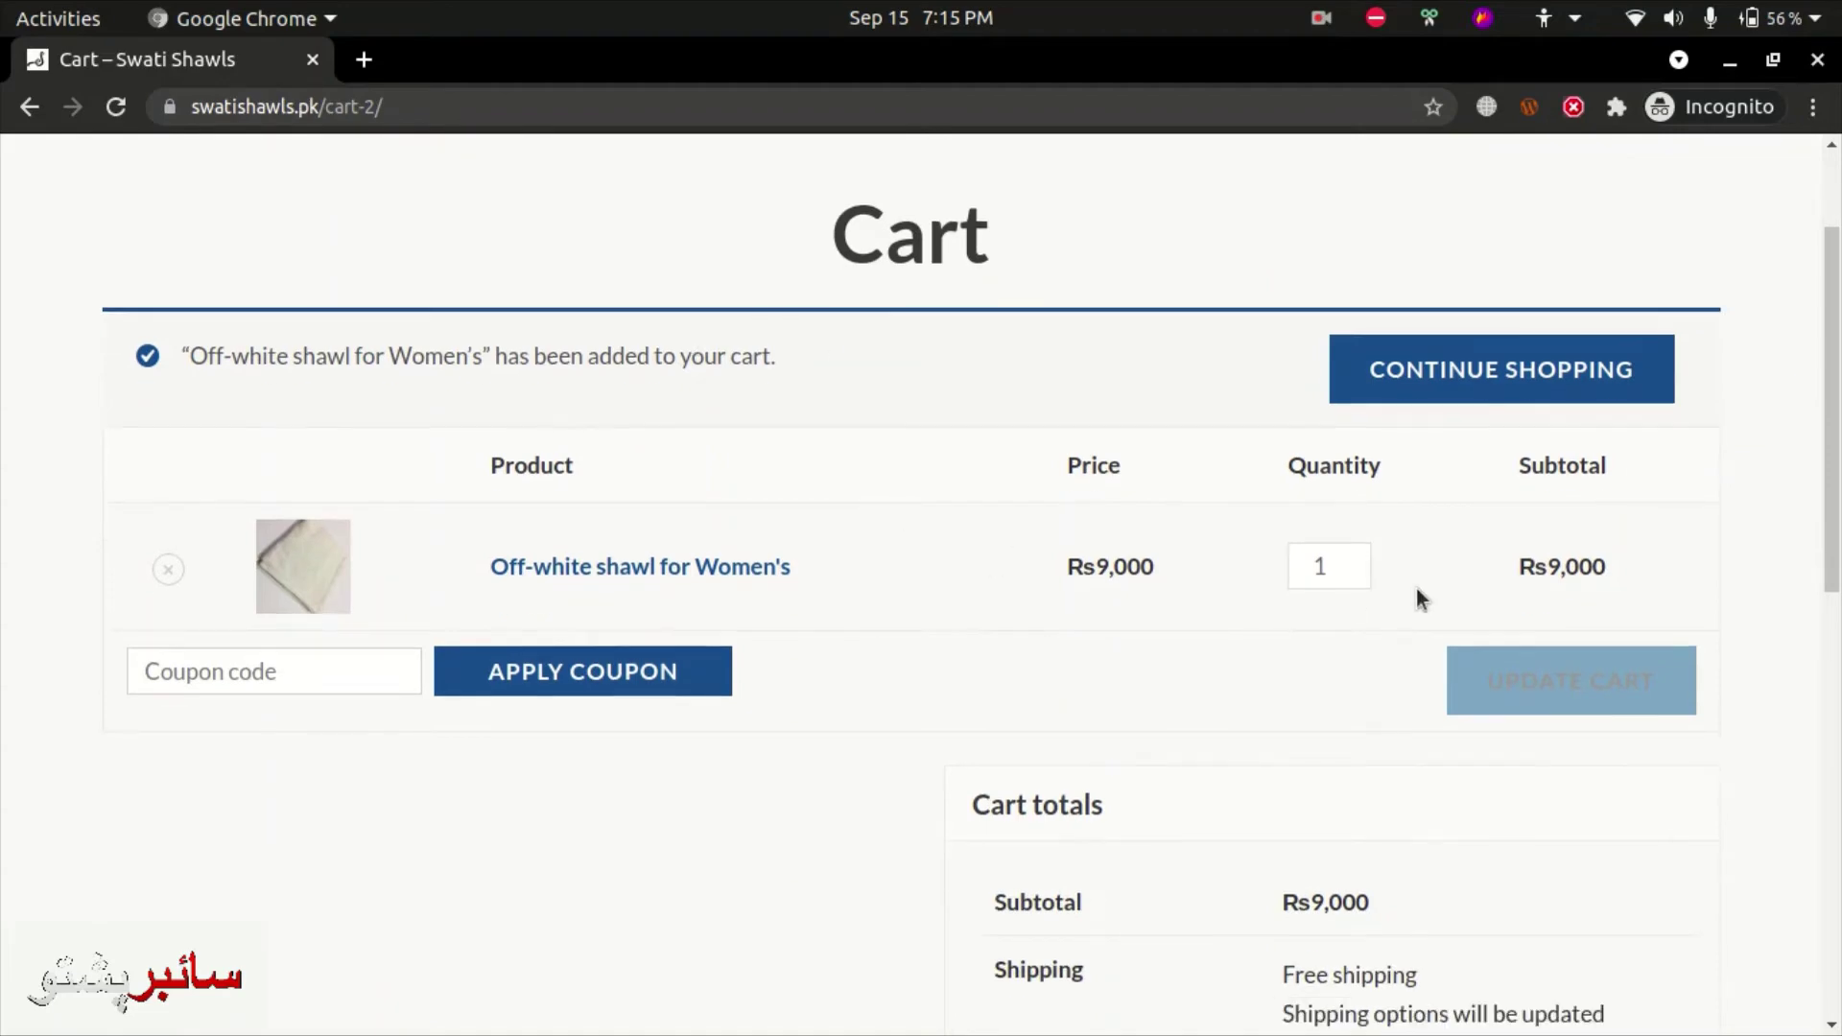
pyautogui.click(1228, 547)
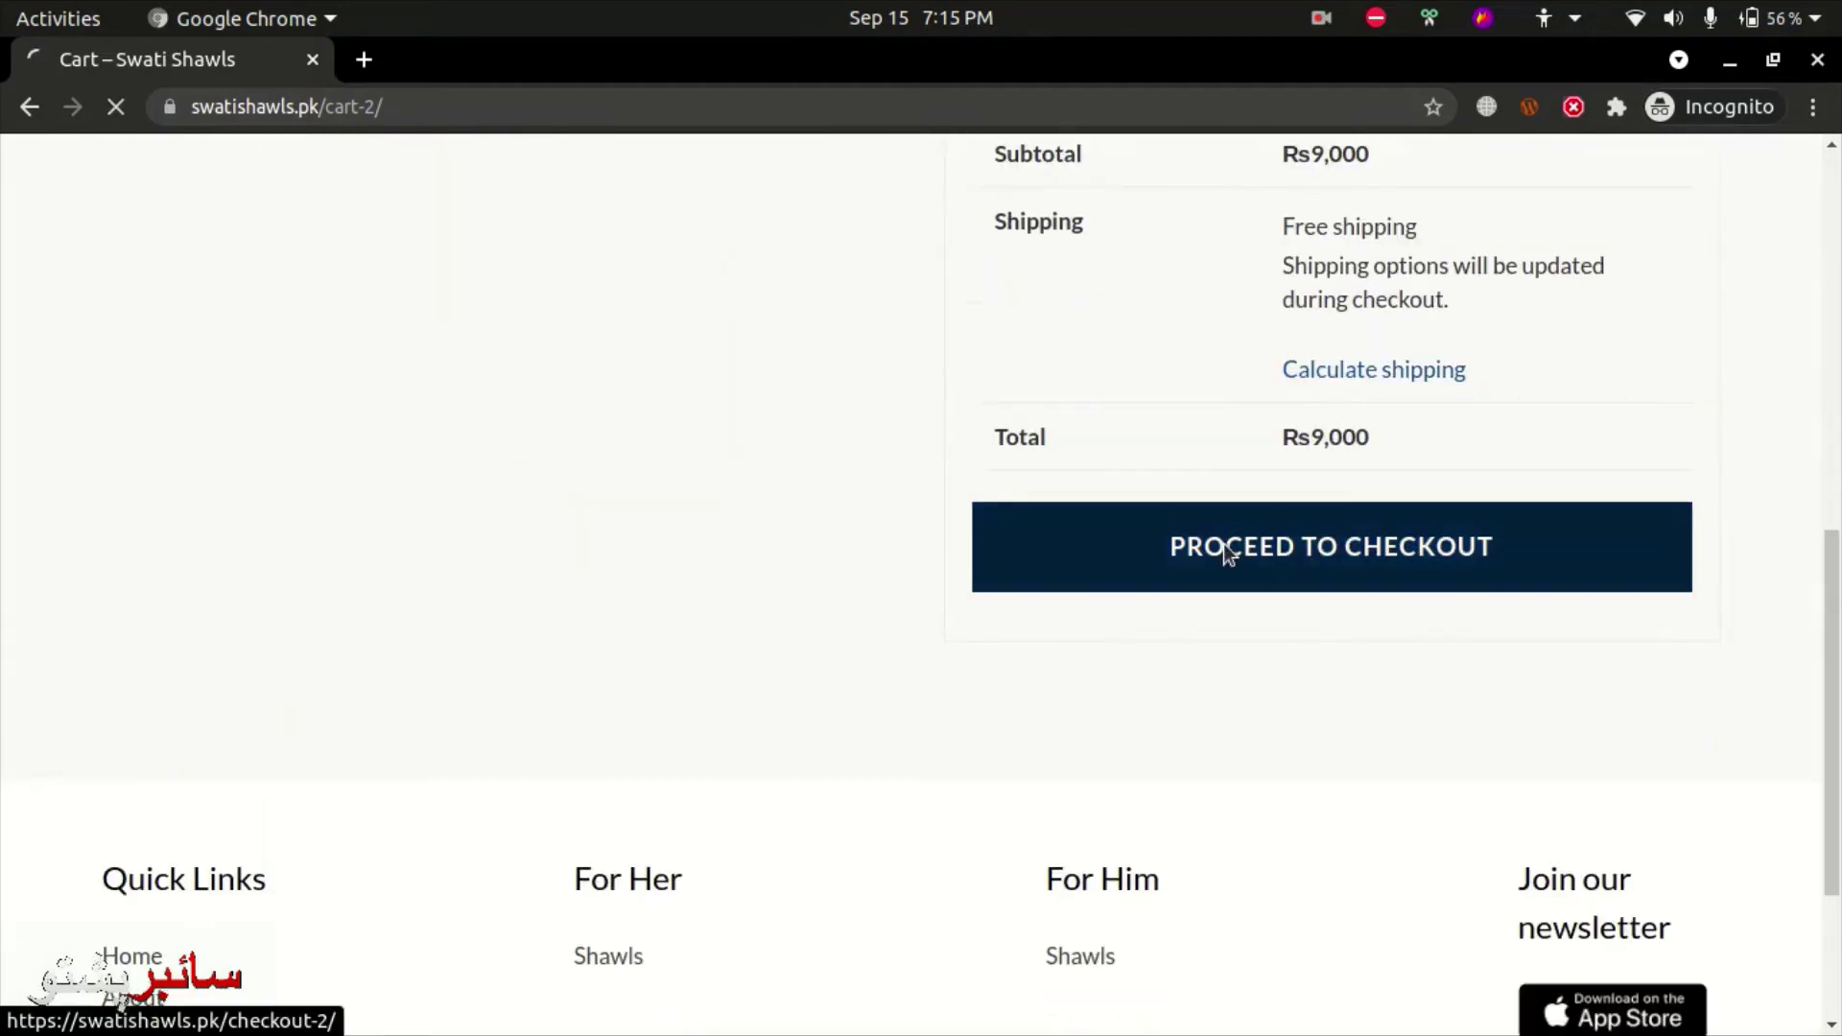
pyautogui.scroll(3, 1233, 537)
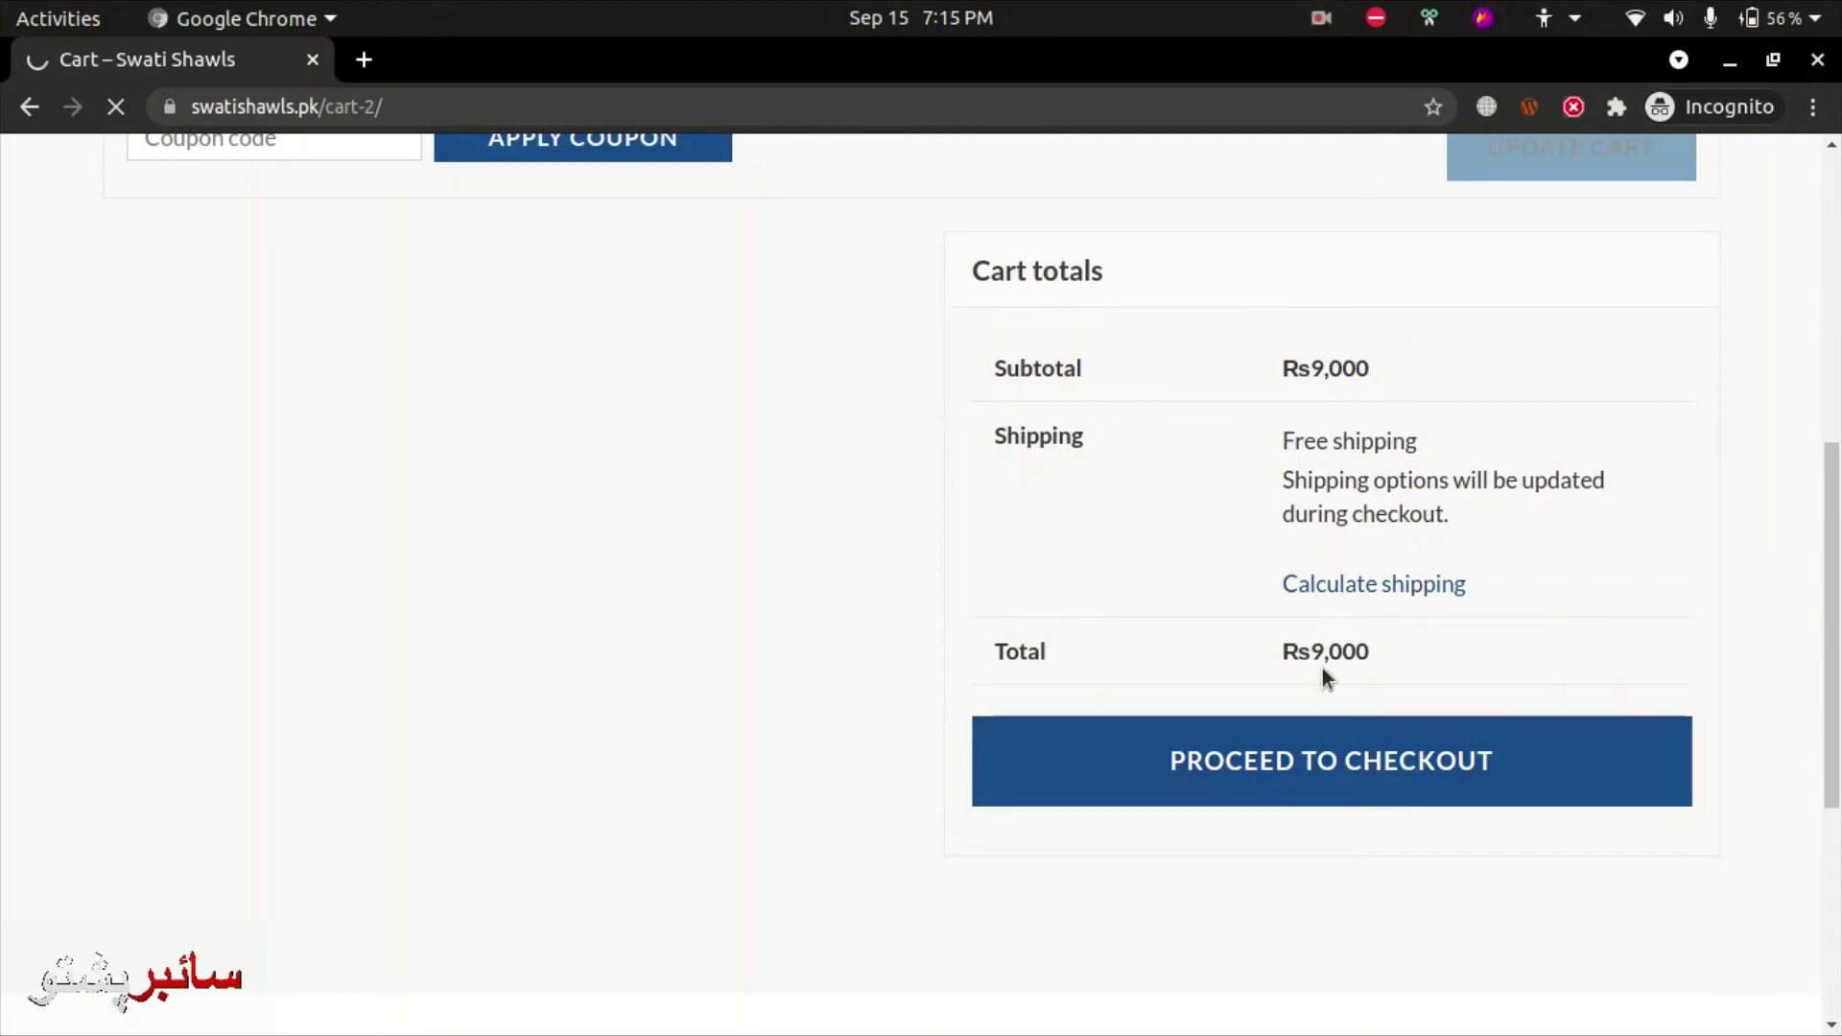
pyautogui.scroll(3, 1305, 741)
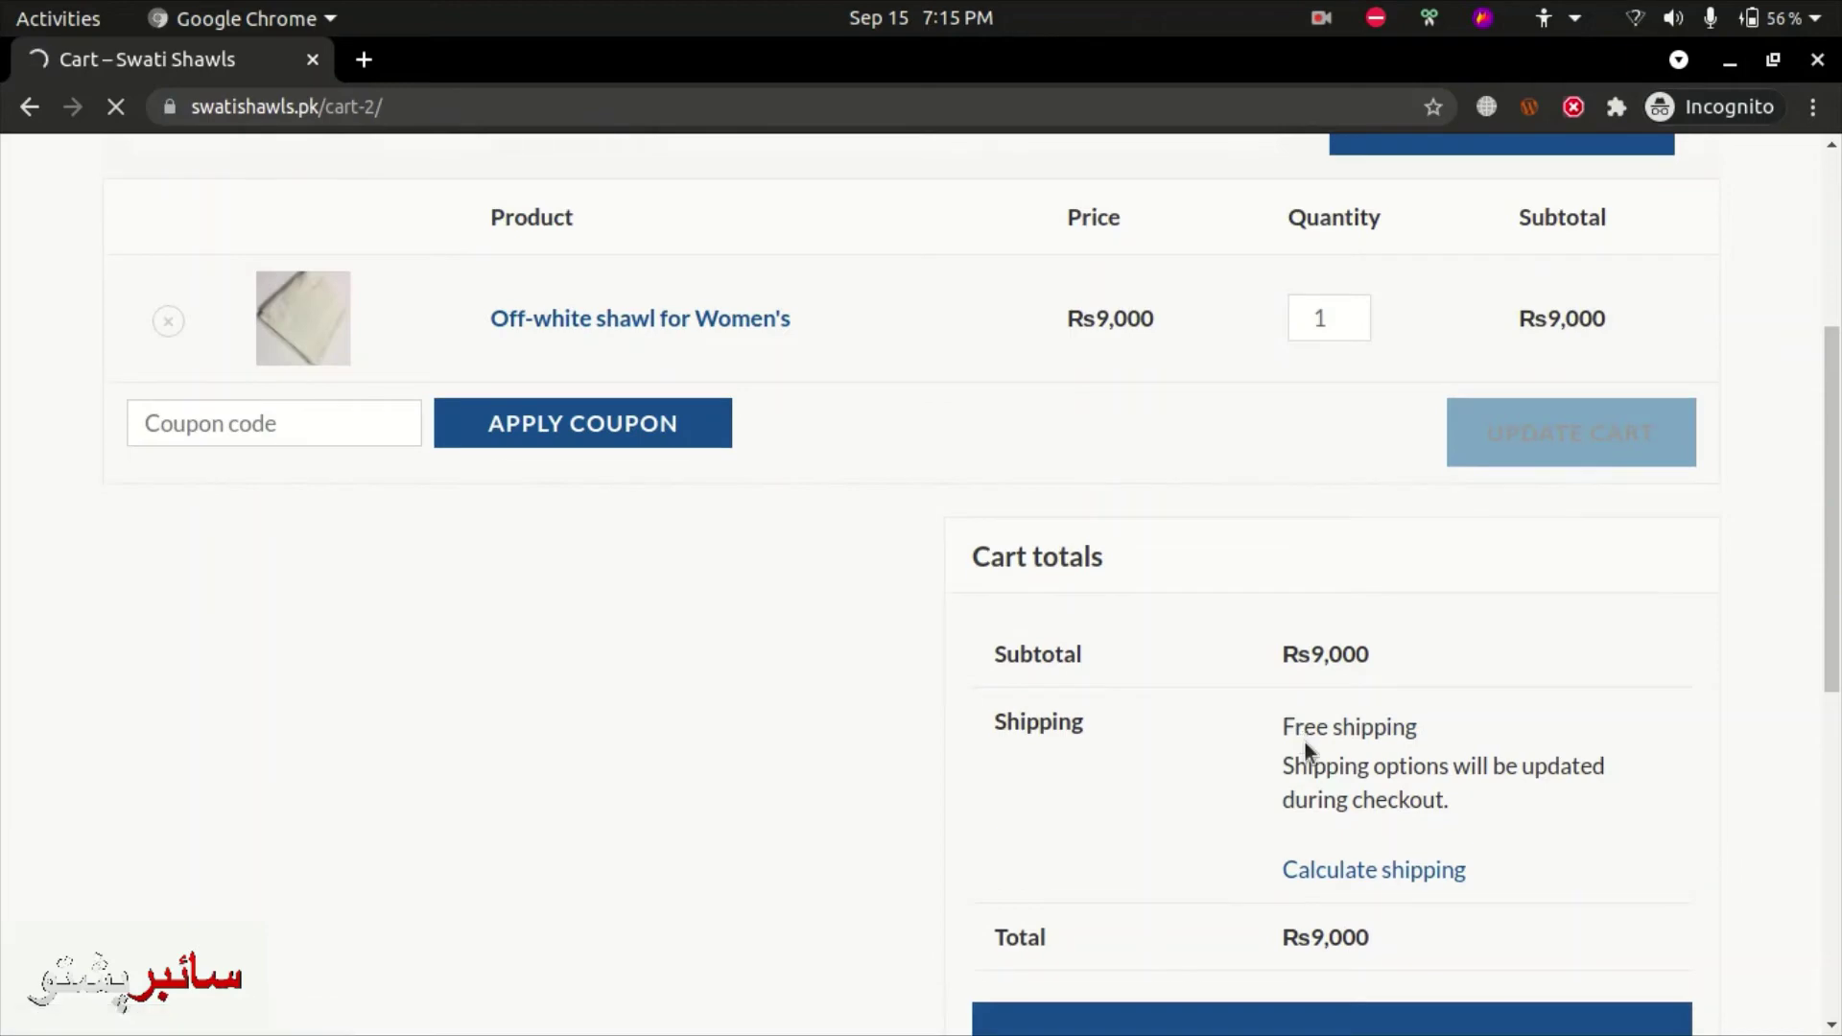
pyautogui.scroll(1, 1305, 740)
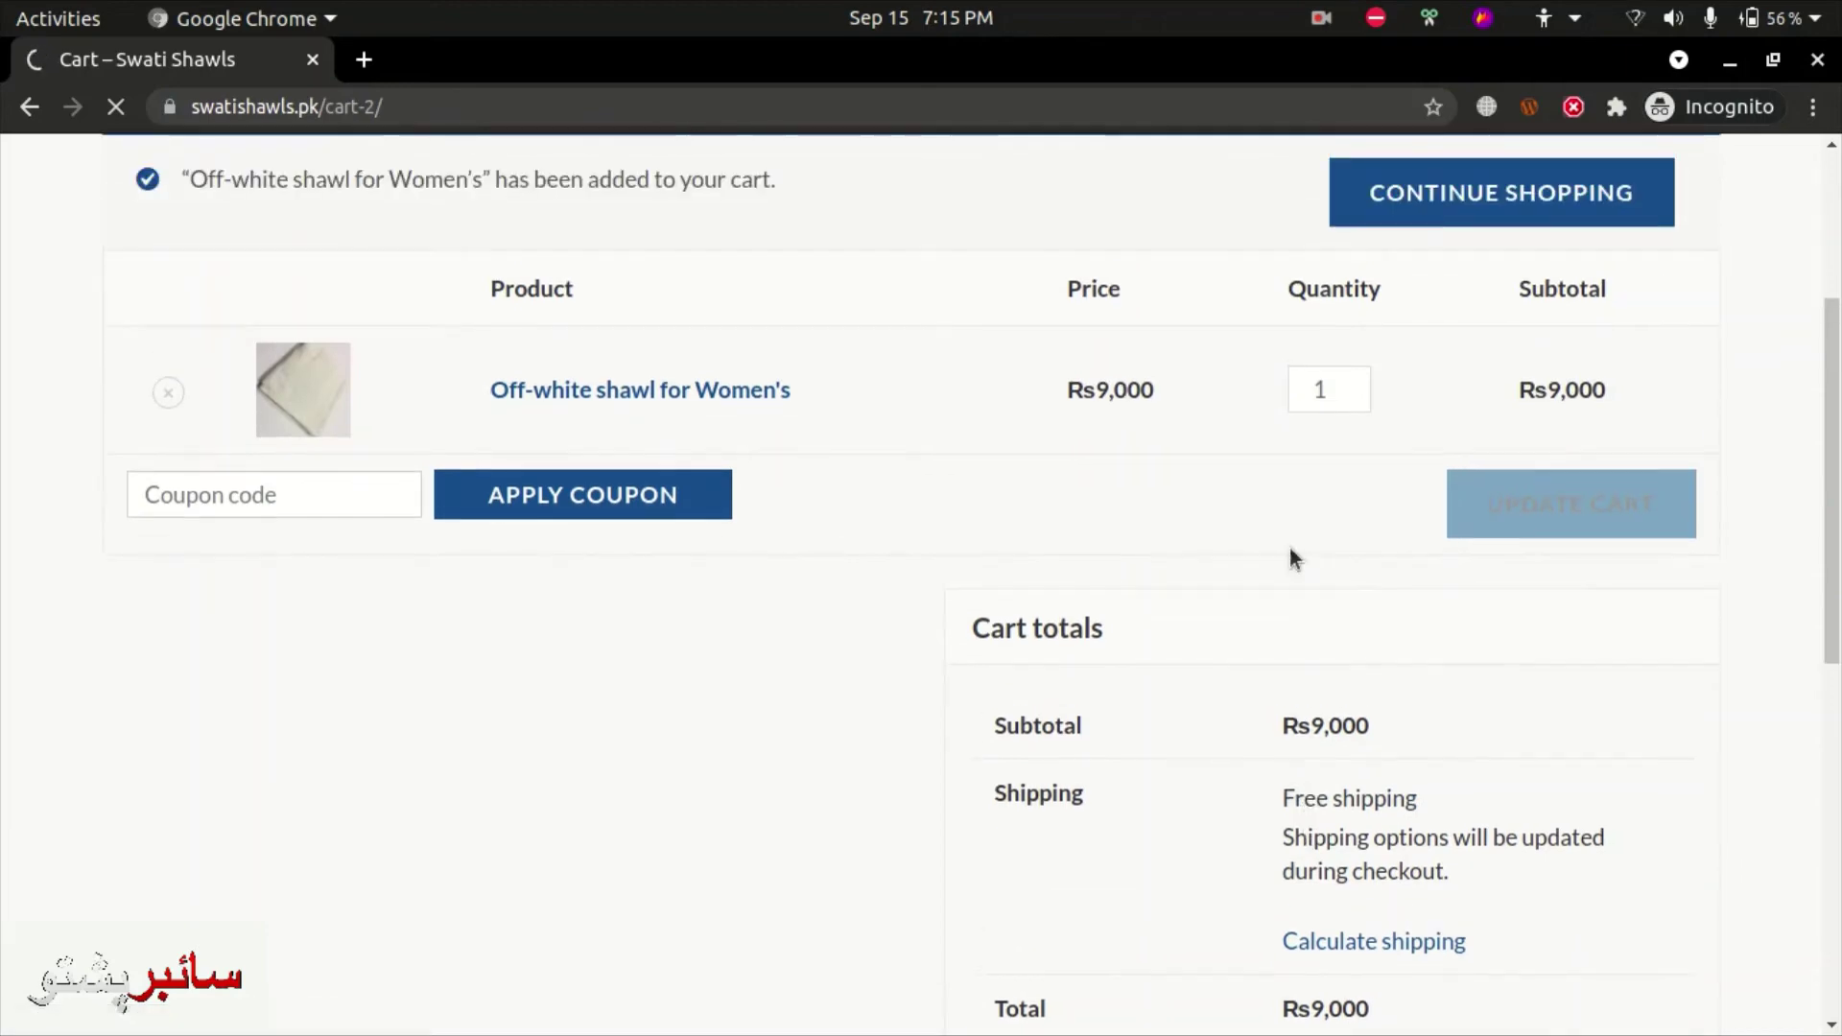
pyautogui.click(1322, 19)
pyautogui.click(1324, 135)
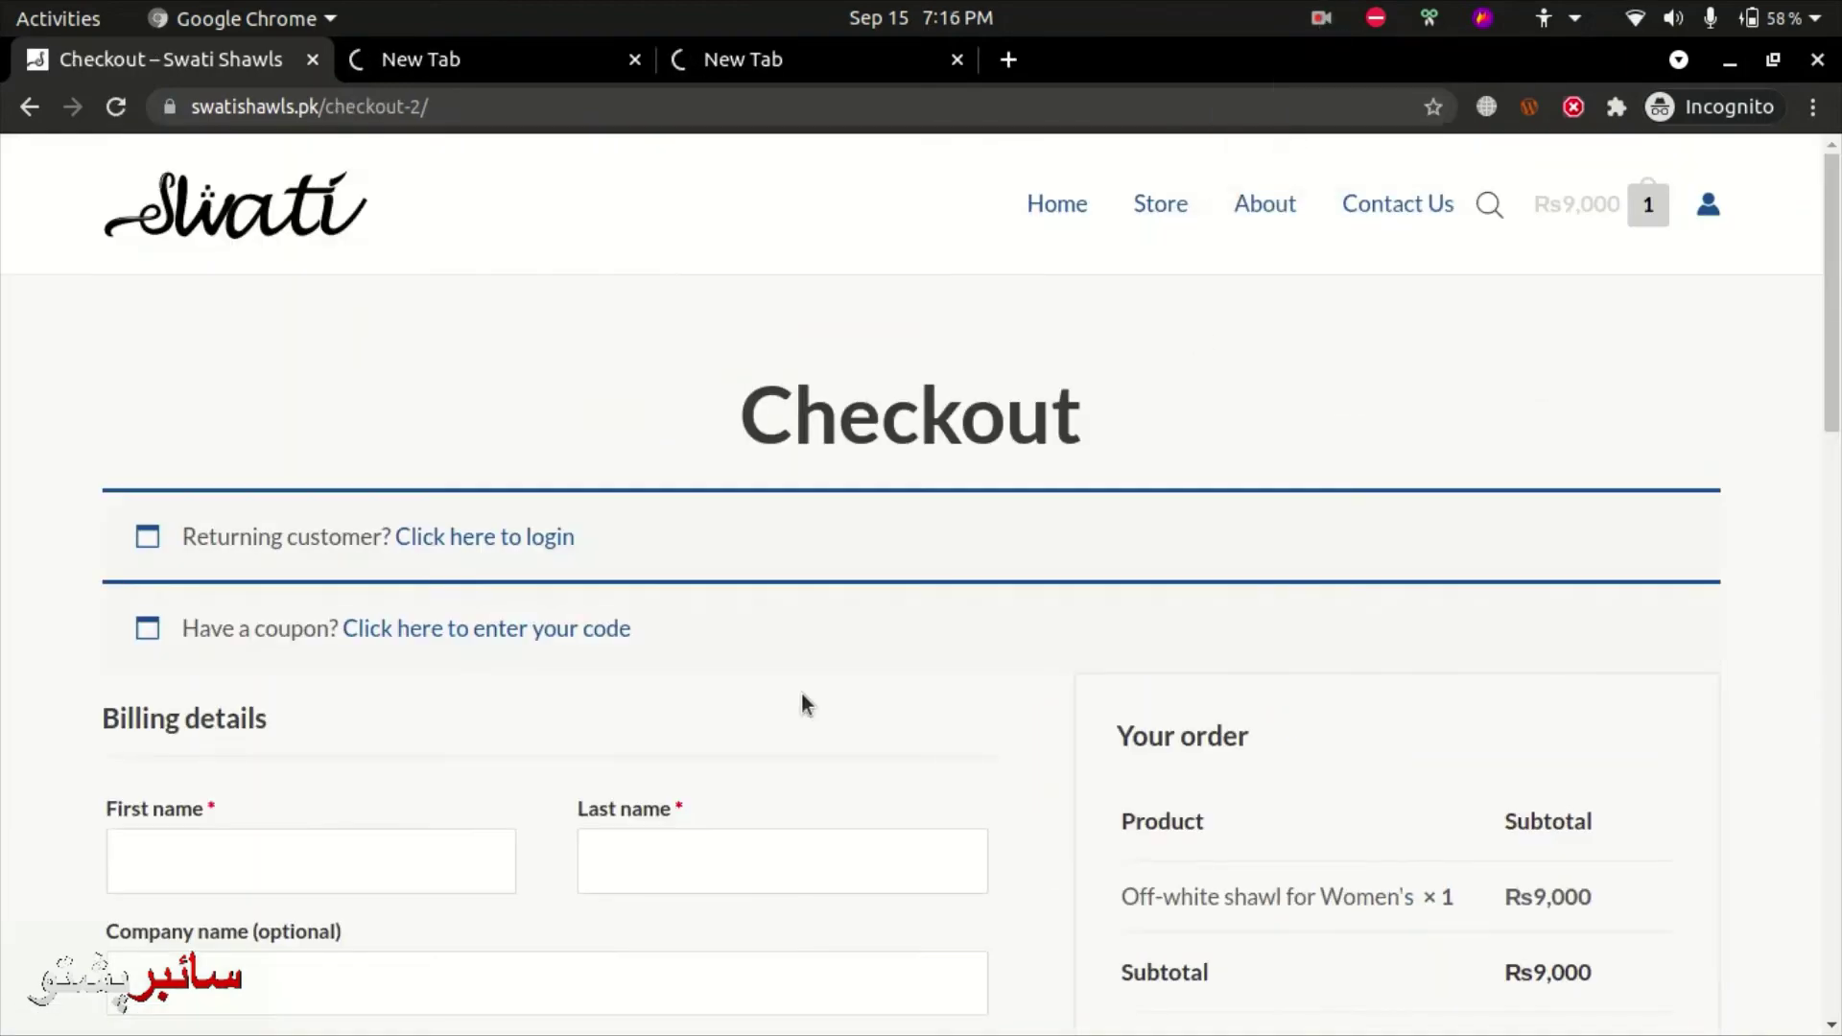
pyautogui.scroll(-3, 773, 710)
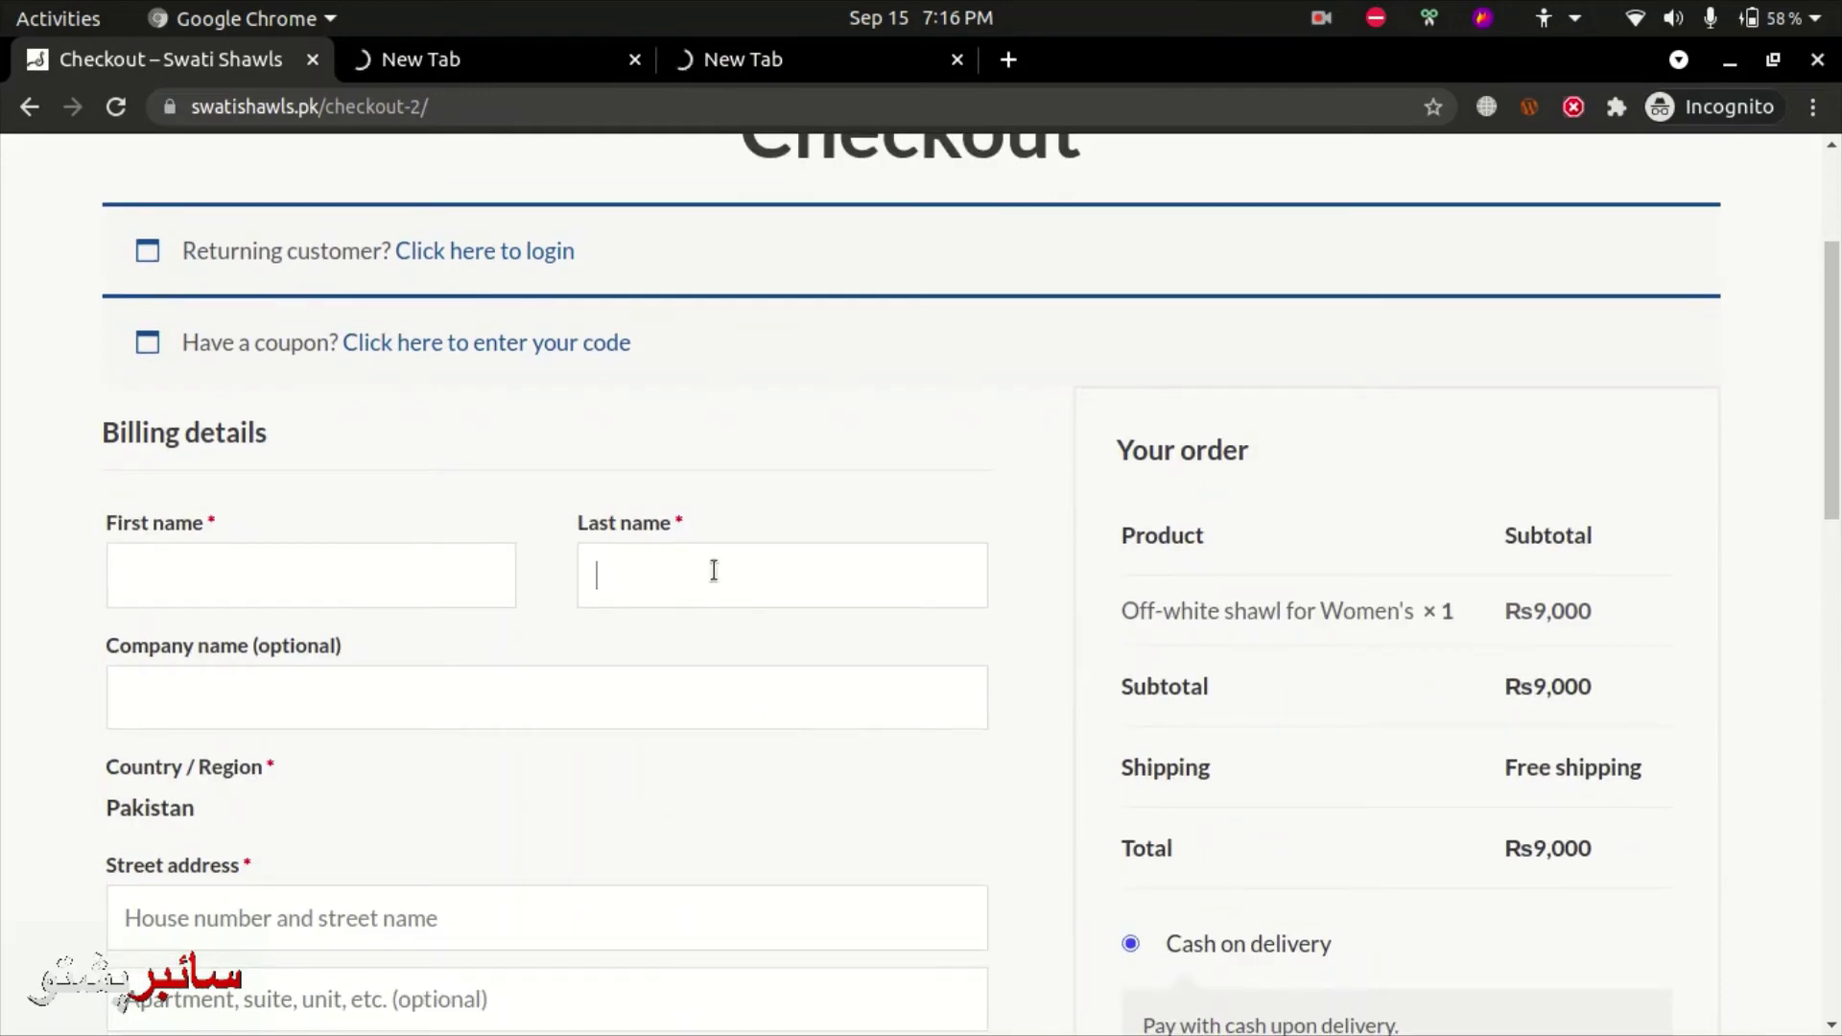
pyautogui.scroll(-4, 713, 570)
pyautogui.scroll(-2, 588, 604)
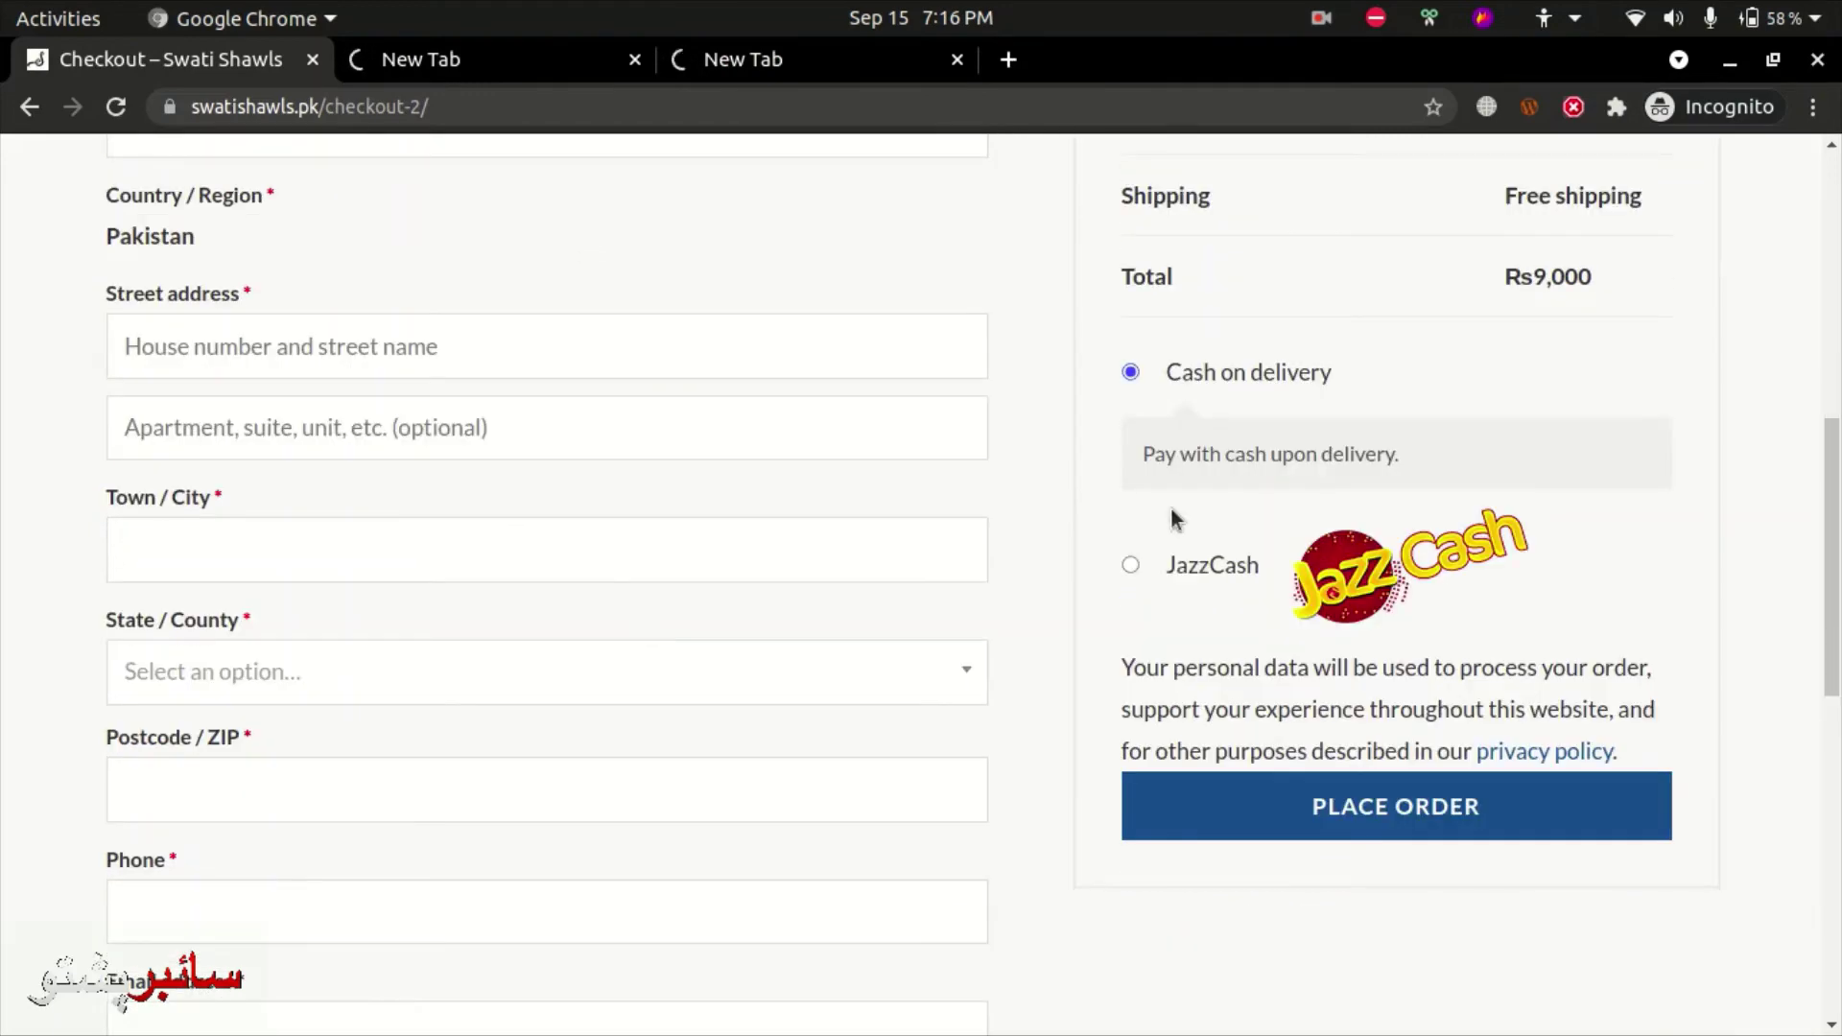
pyautogui.click(1132, 565)
pyautogui.click(1175, 377)
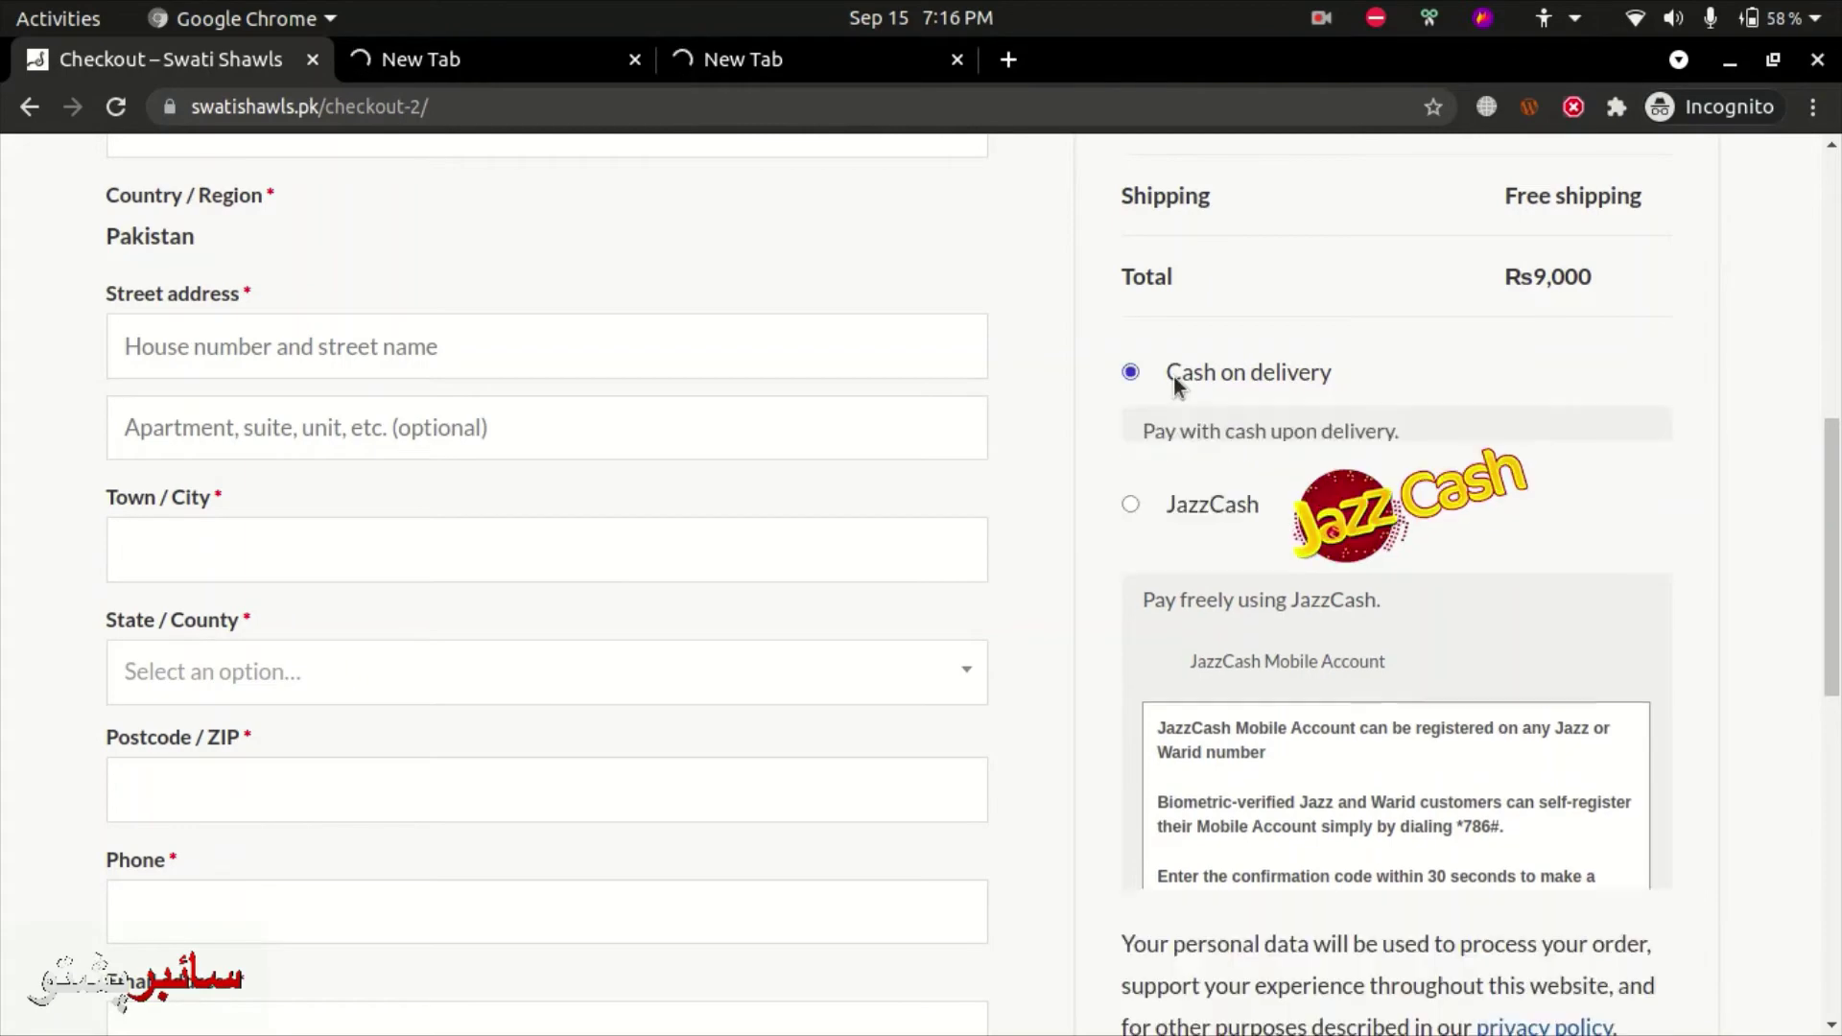
pyautogui.scroll(-3, 1536, 537)
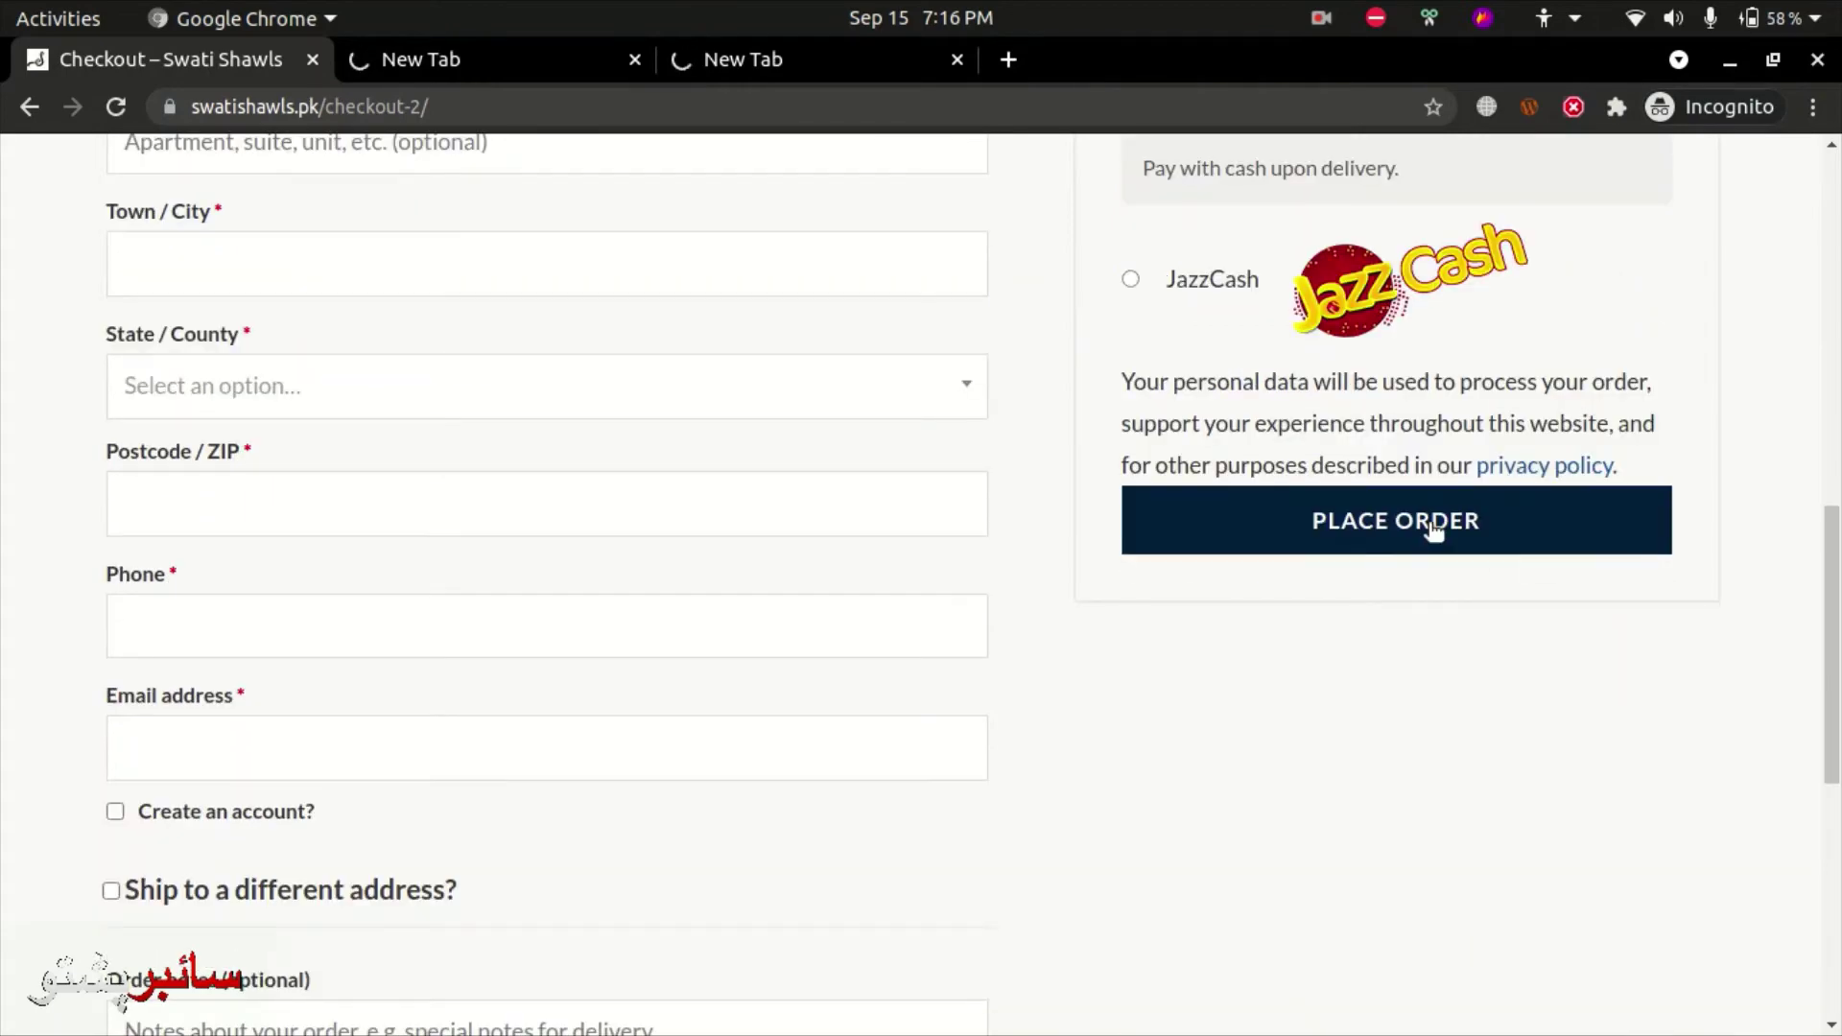
pyautogui.scroll(9, 1373, 699)
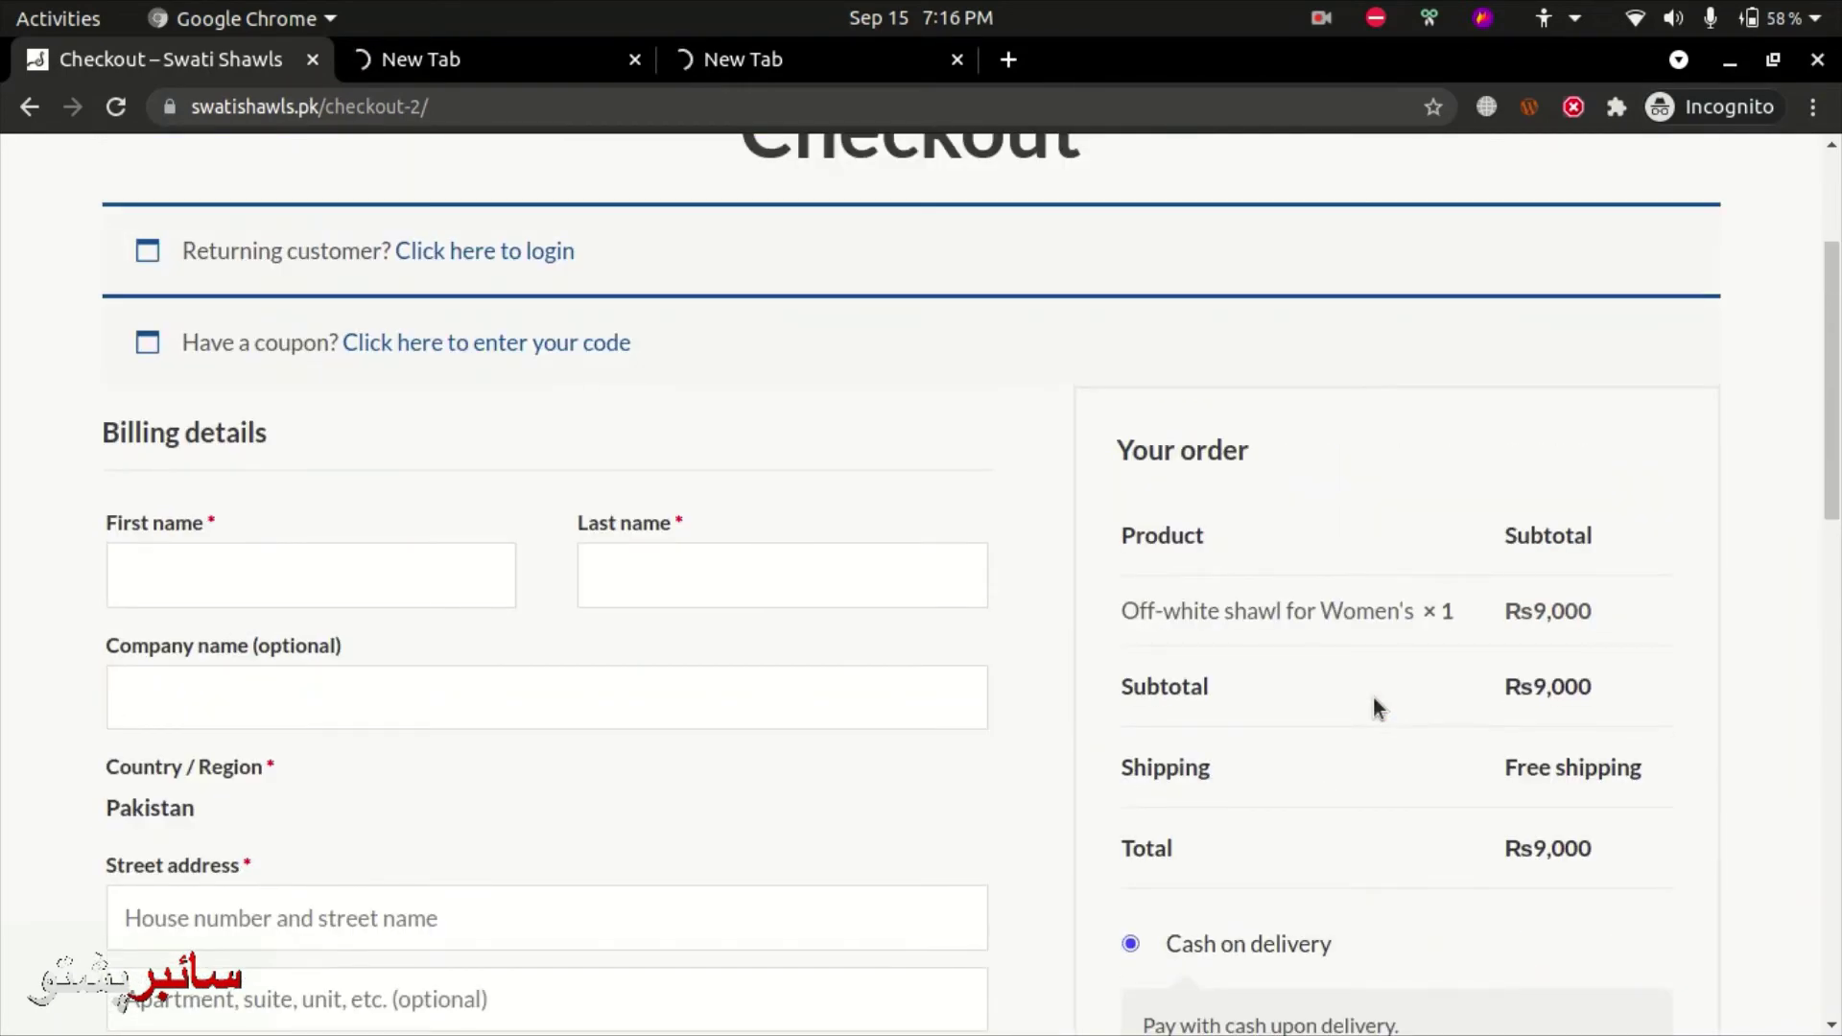
pyautogui.scroll(3, 1373, 699)
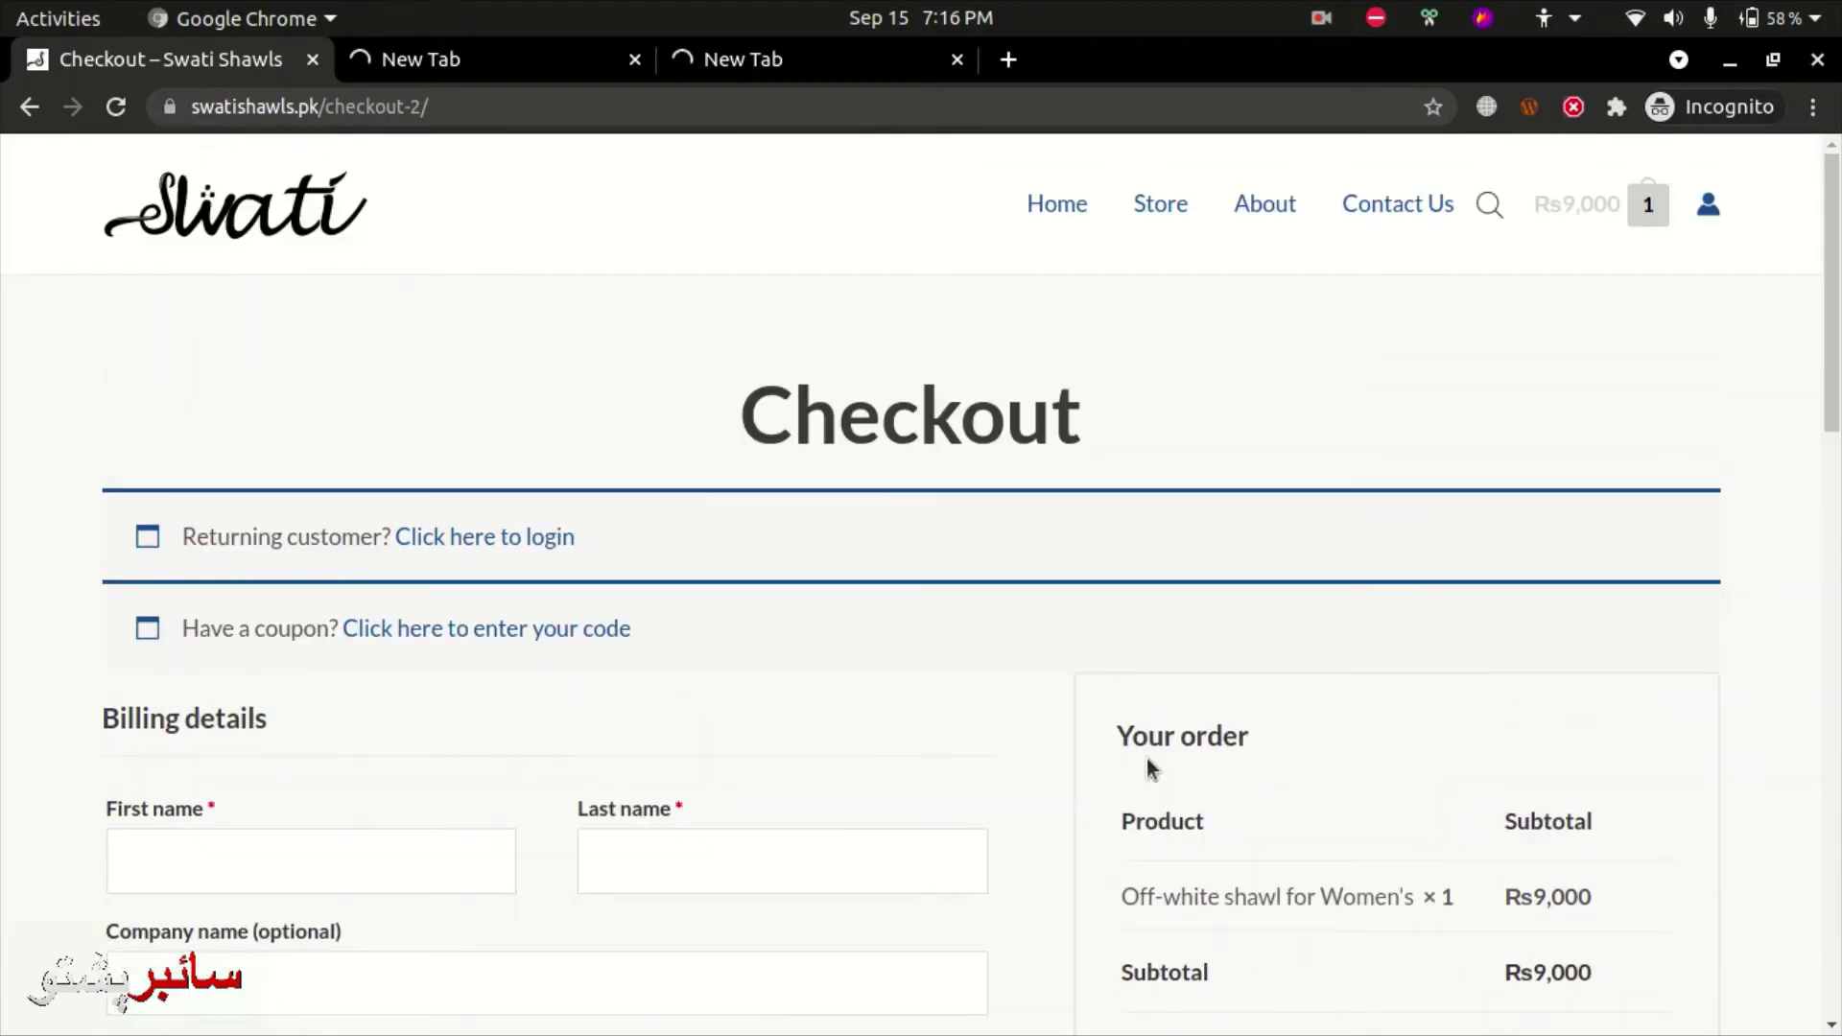
pyautogui.moveTo(711, 662); pyautogui.dragTo(567, 428)
pyautogui.click(567, 428)
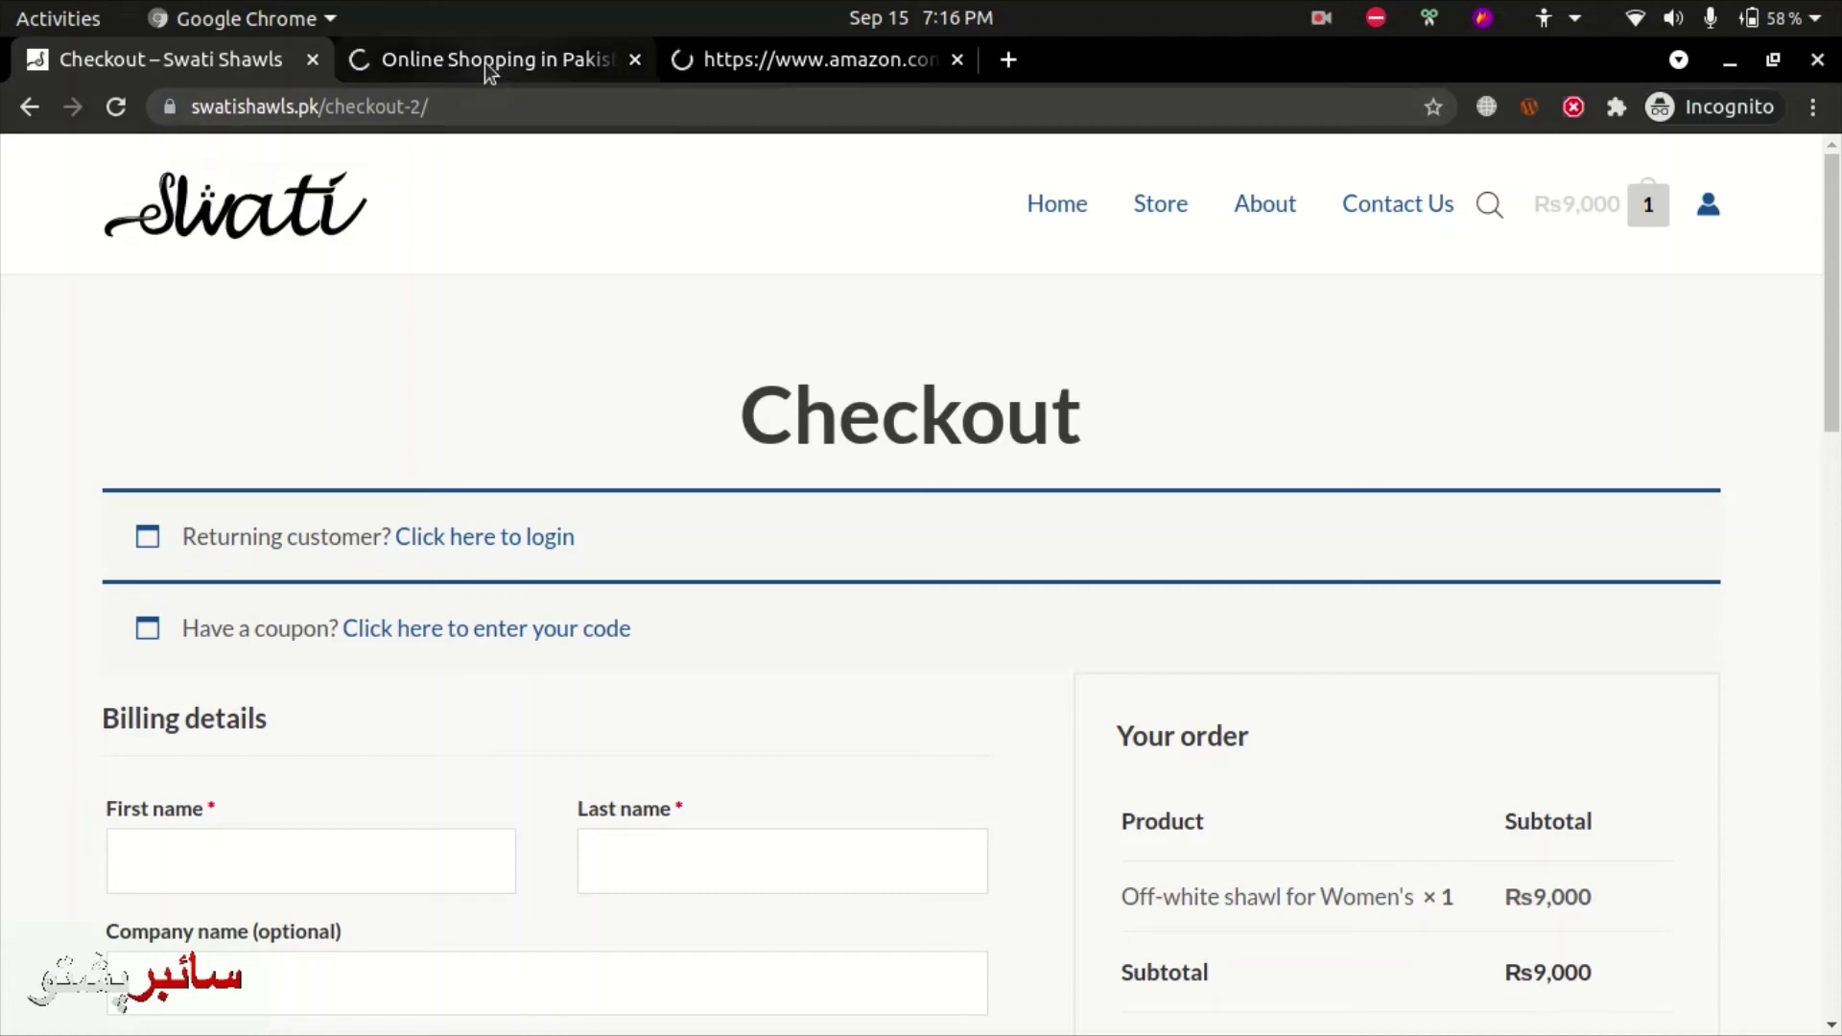
pyautogui.scroll(-10, 921, 576)
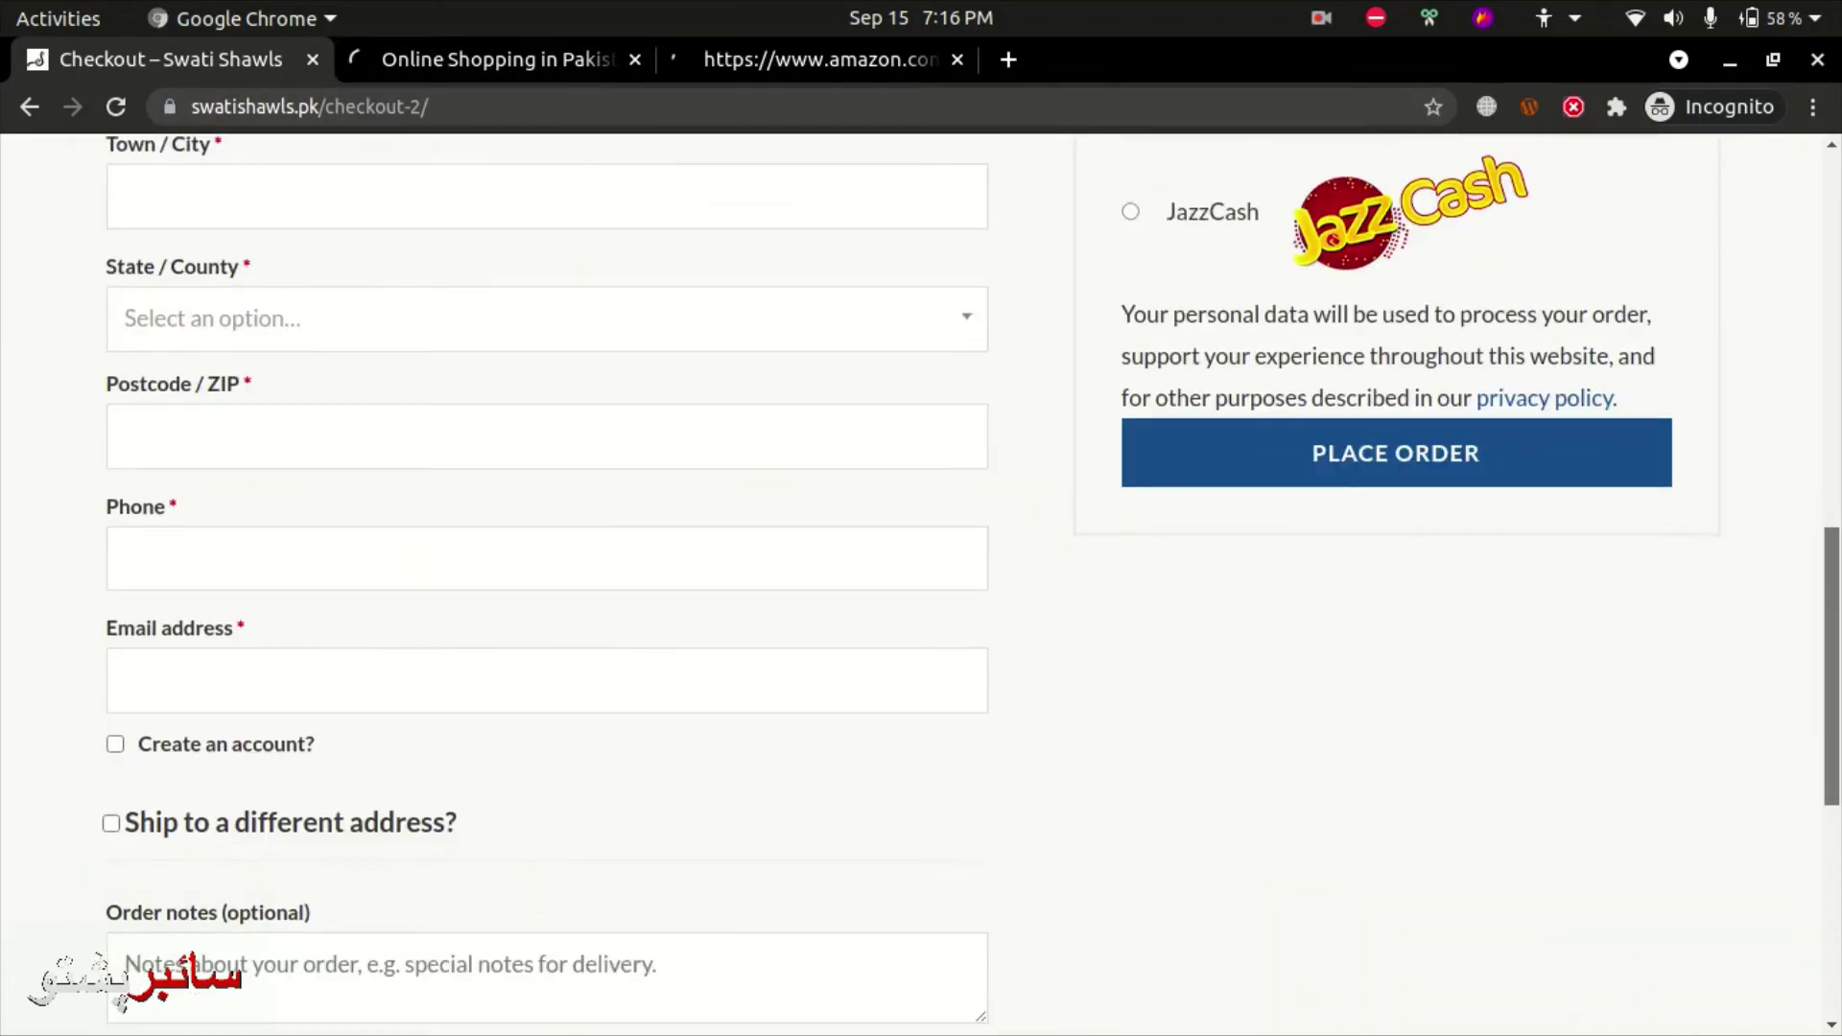
pyautogui.scroll(-8, 921, 575)
pyautogui.scroll(20, 921, 576)
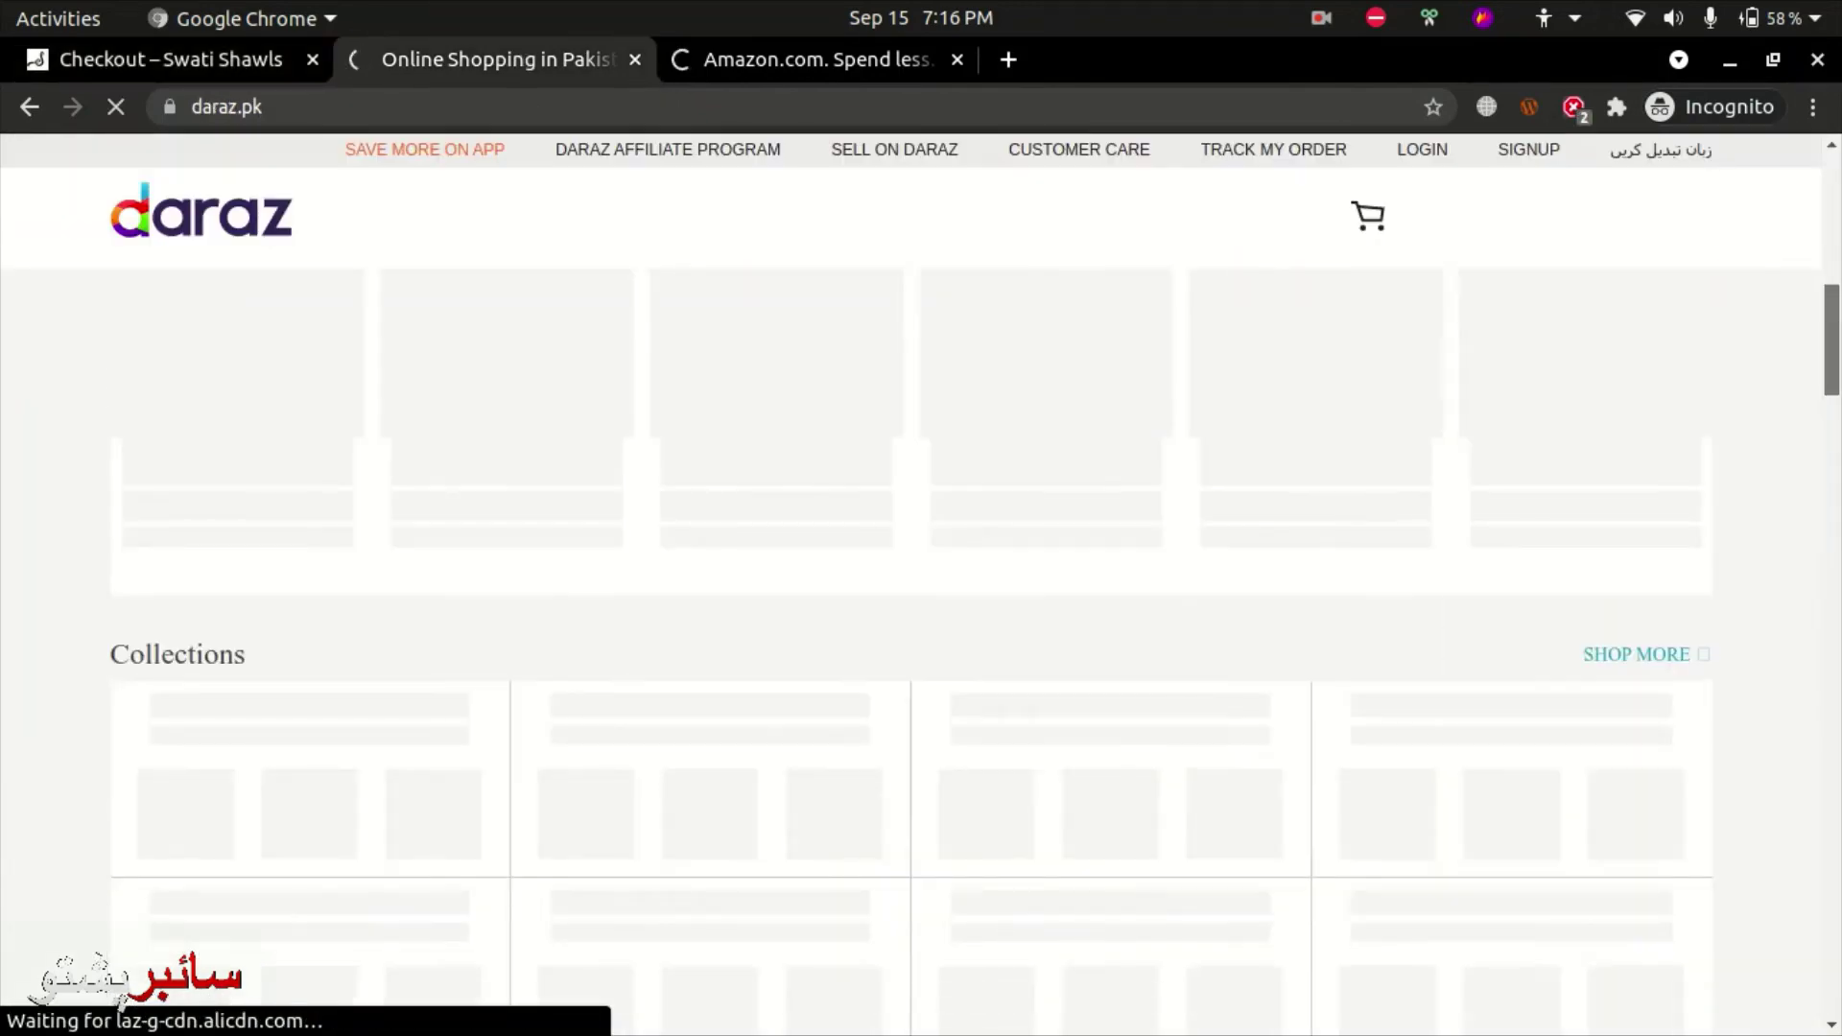
# - Scroll the Daraz page, then switch to the Amazon.com homepage and scroll through its category cards
pyautogui.scroll(-12, 1005, 158)
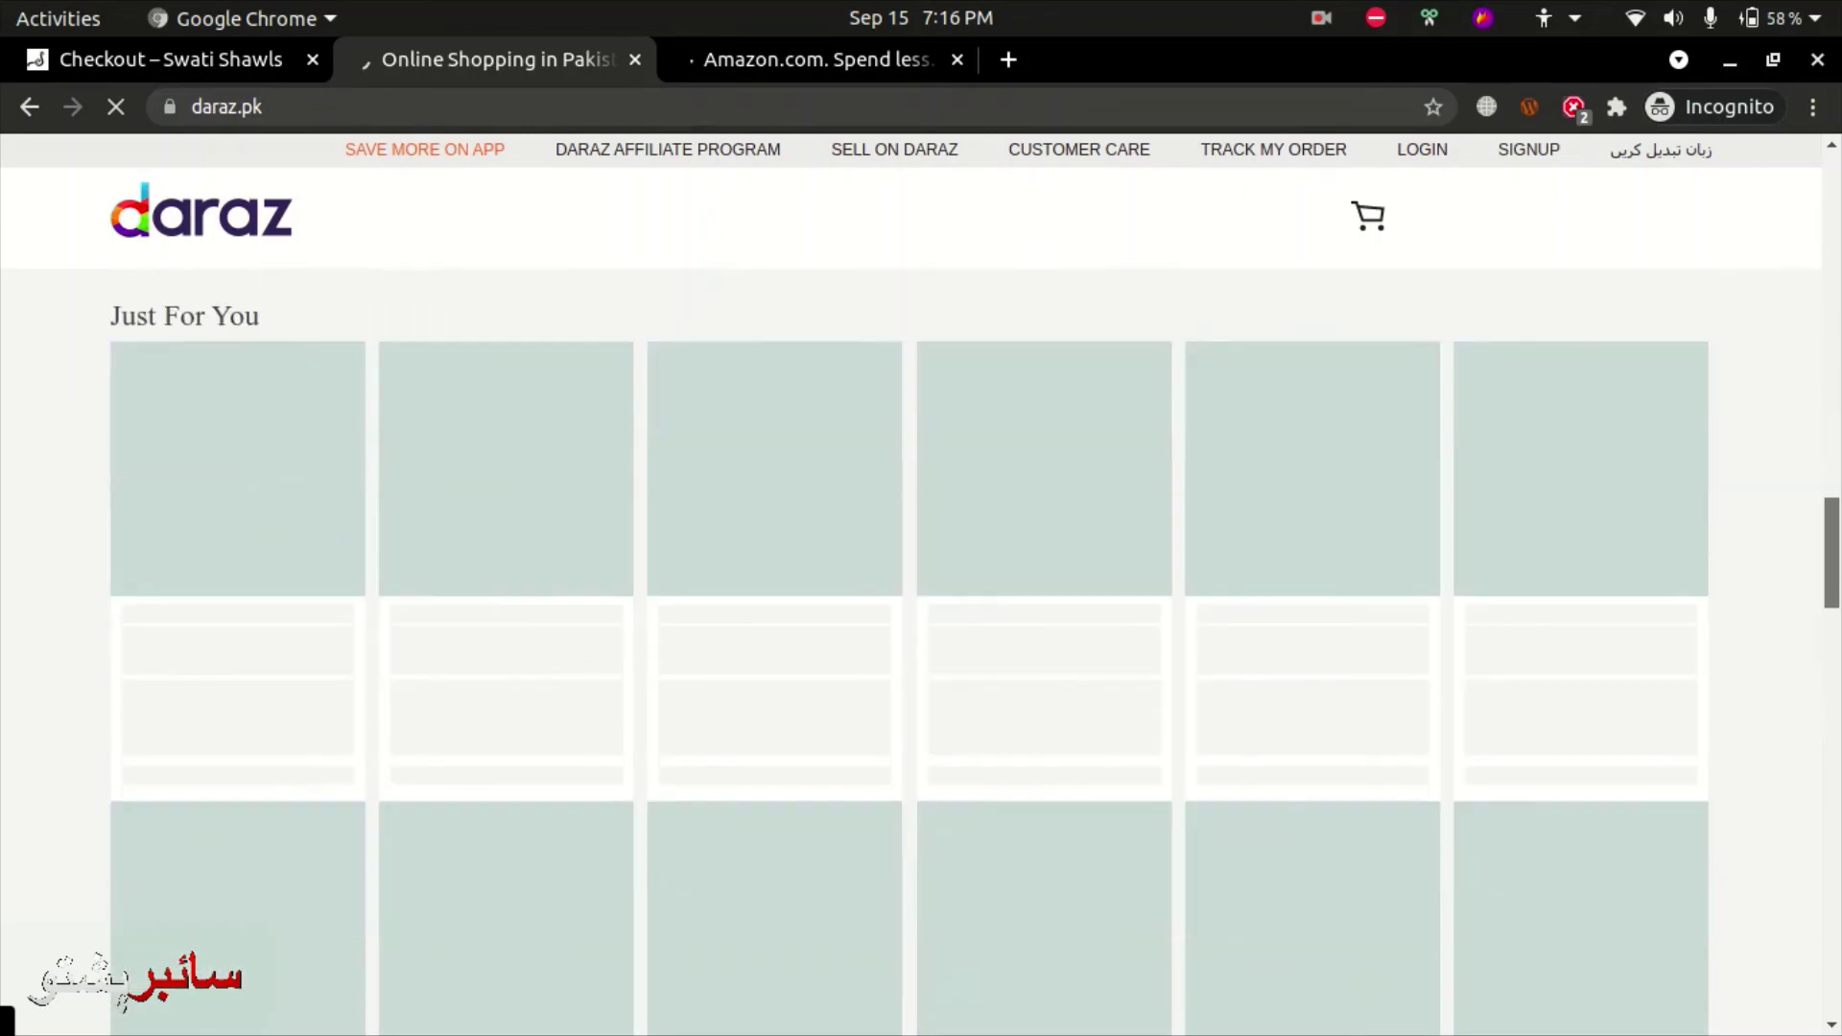
pyautogui.click(879, 66)
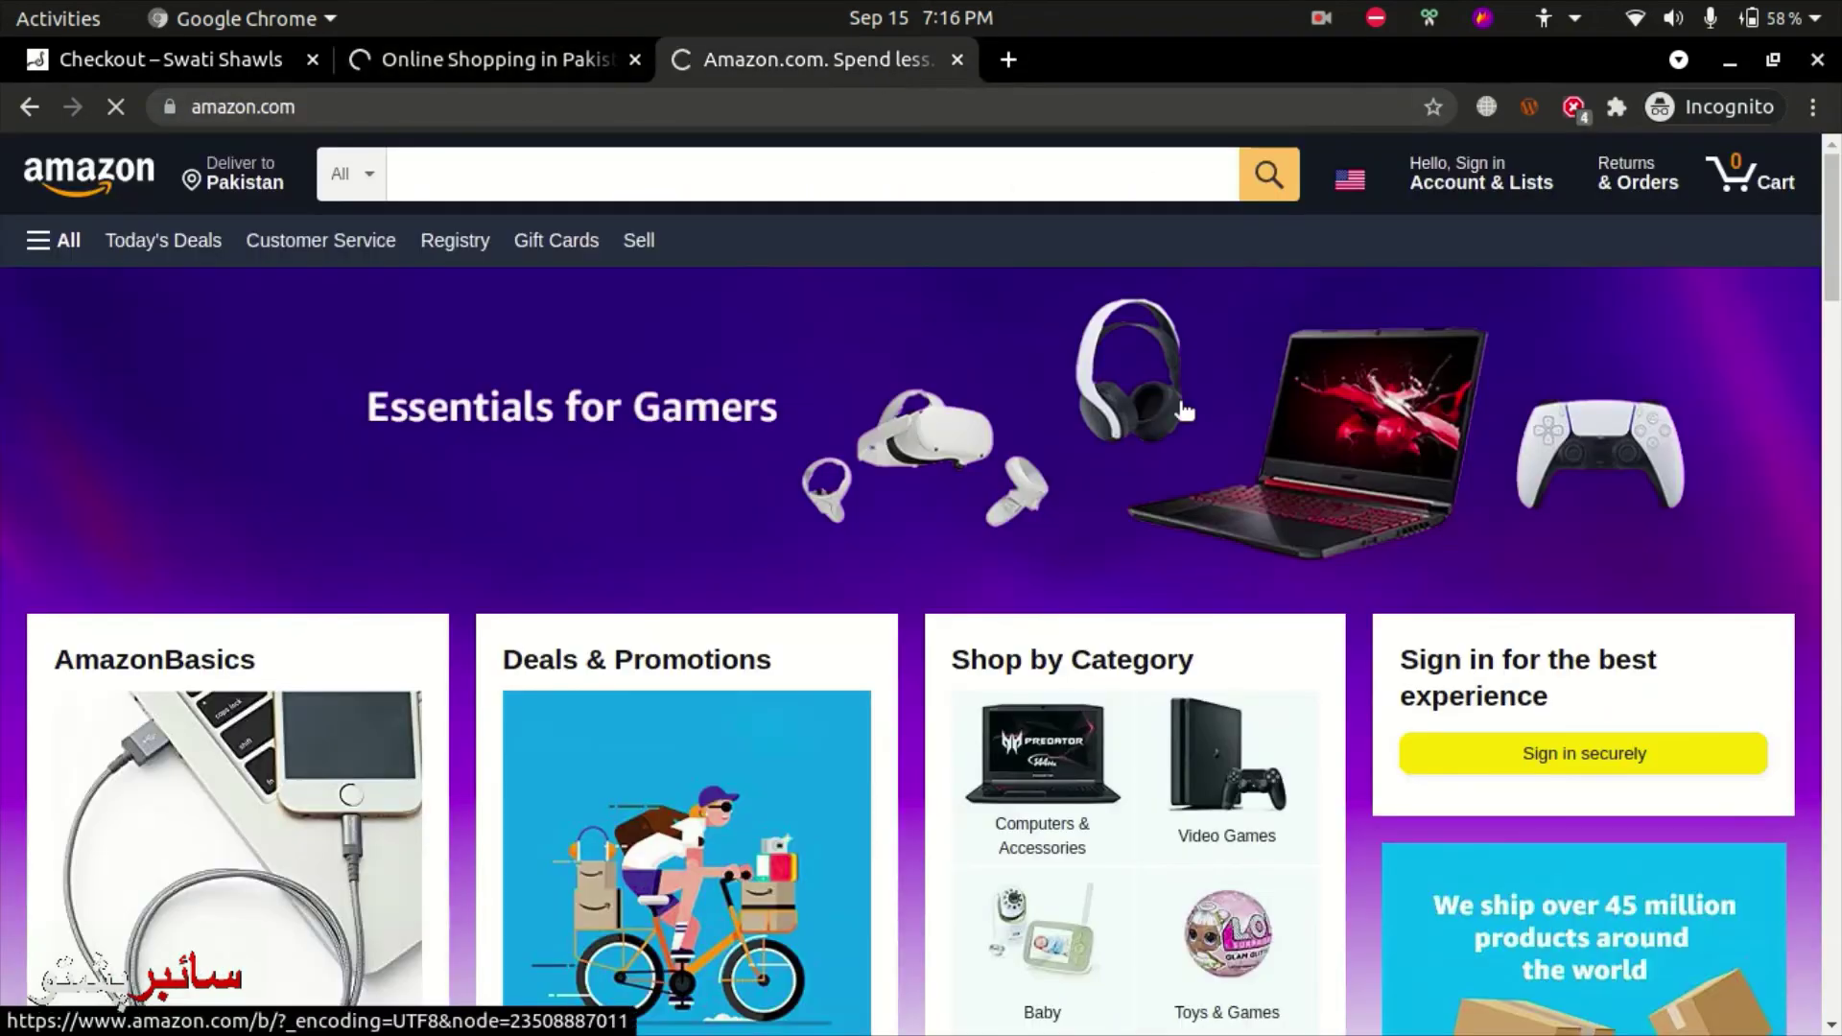
pyautogui.scroll(-4, 1219, 527)
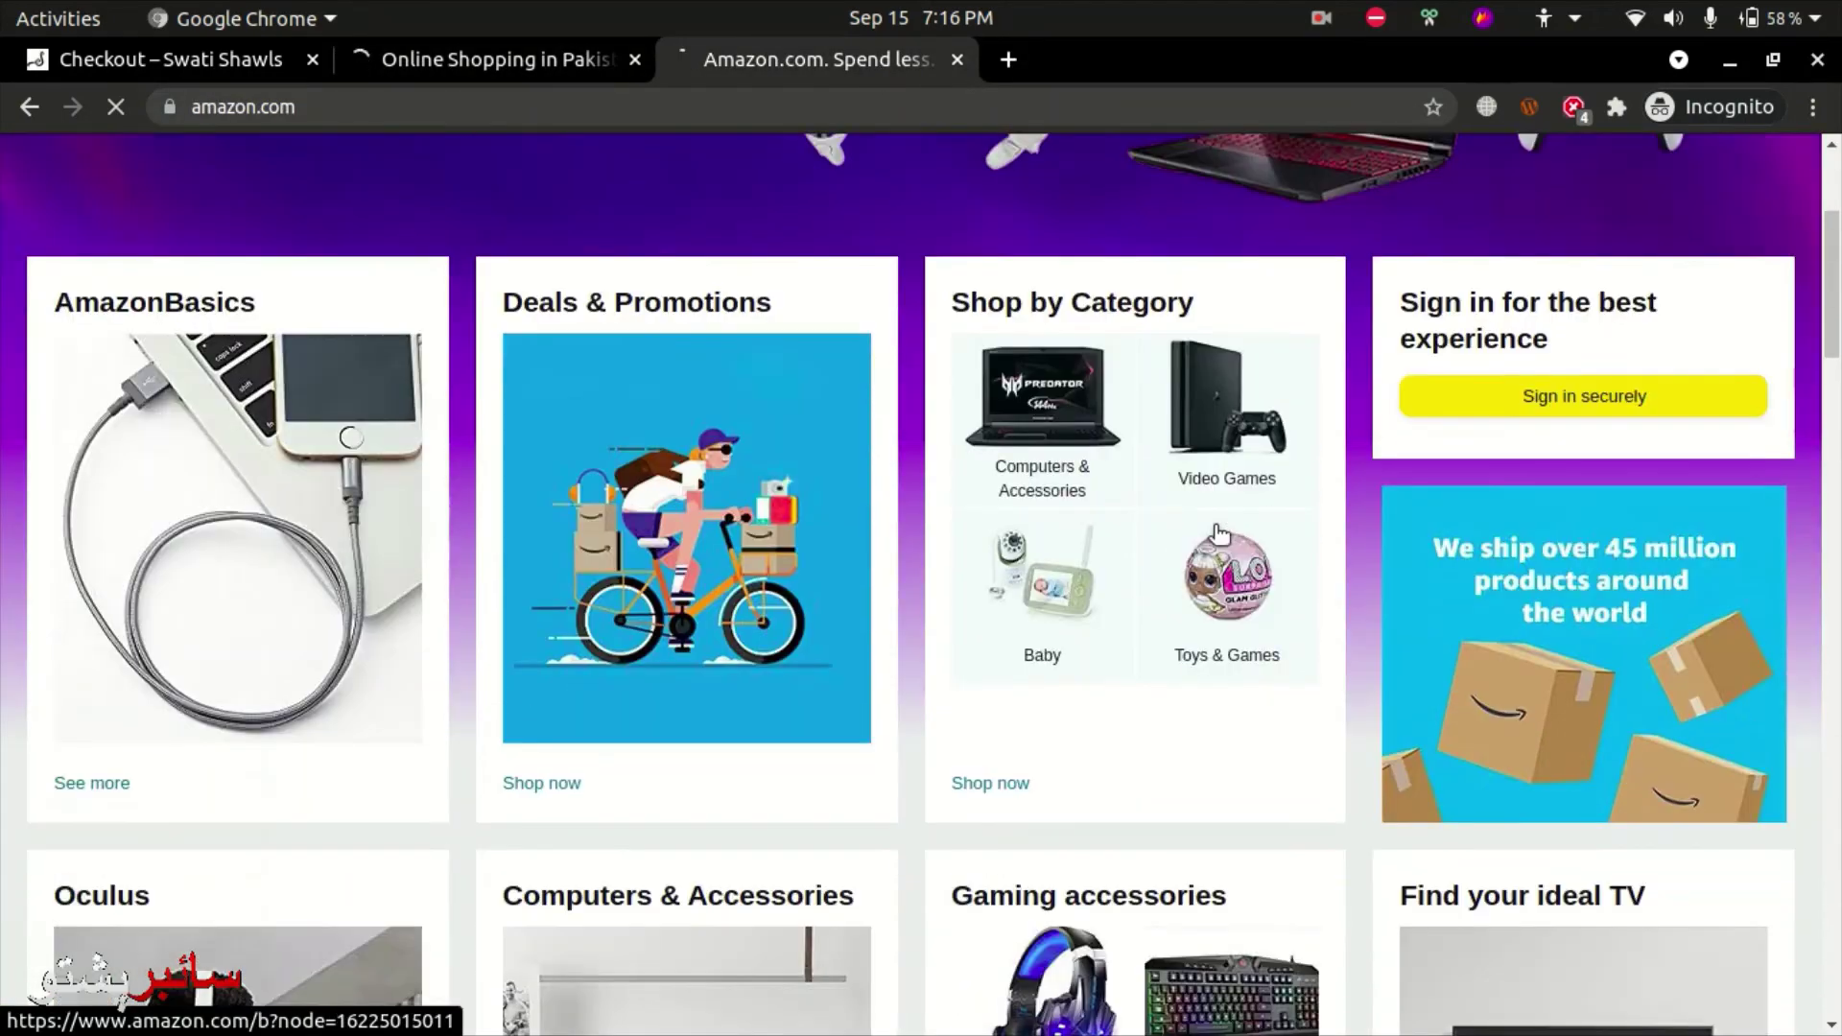
pyautogui.scroll(-3, 1322, 482)
pyautogui.scroll(-3, 1616, 510)
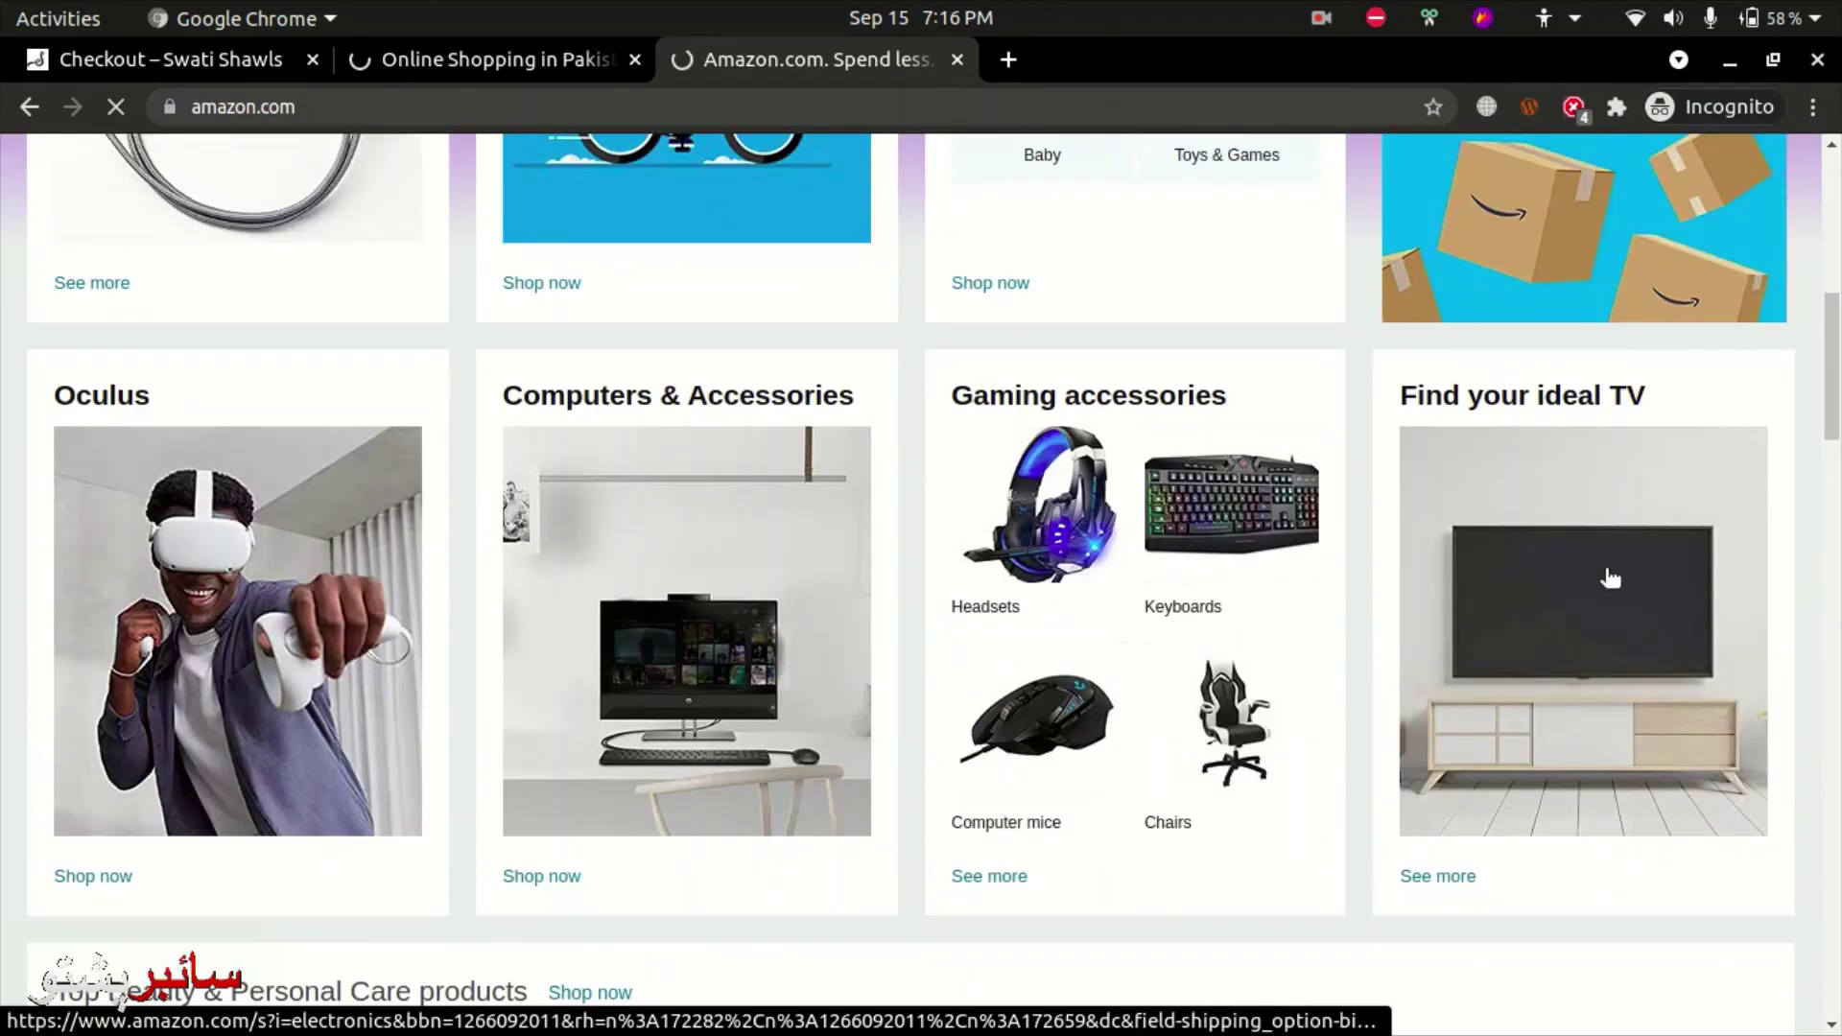
pyautogui.scroll(-5, 1464, 652)
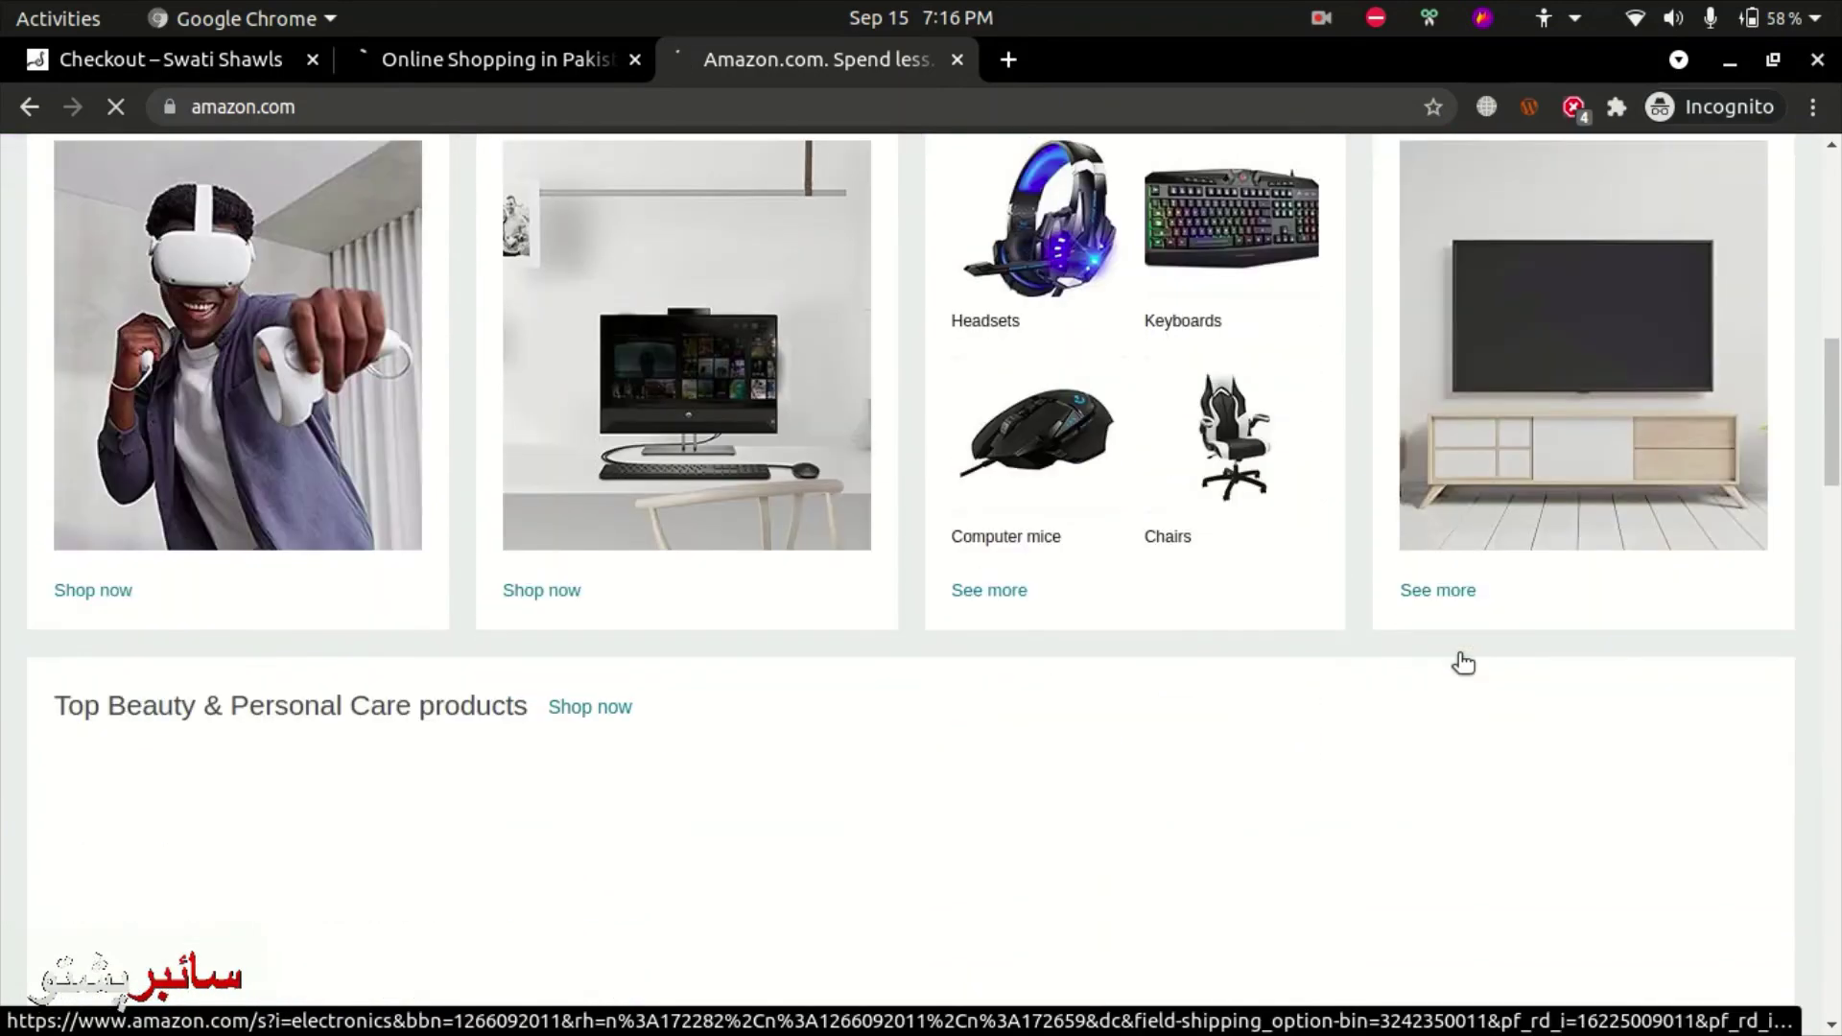
pyautogui.scroll(7, 1459, 654)
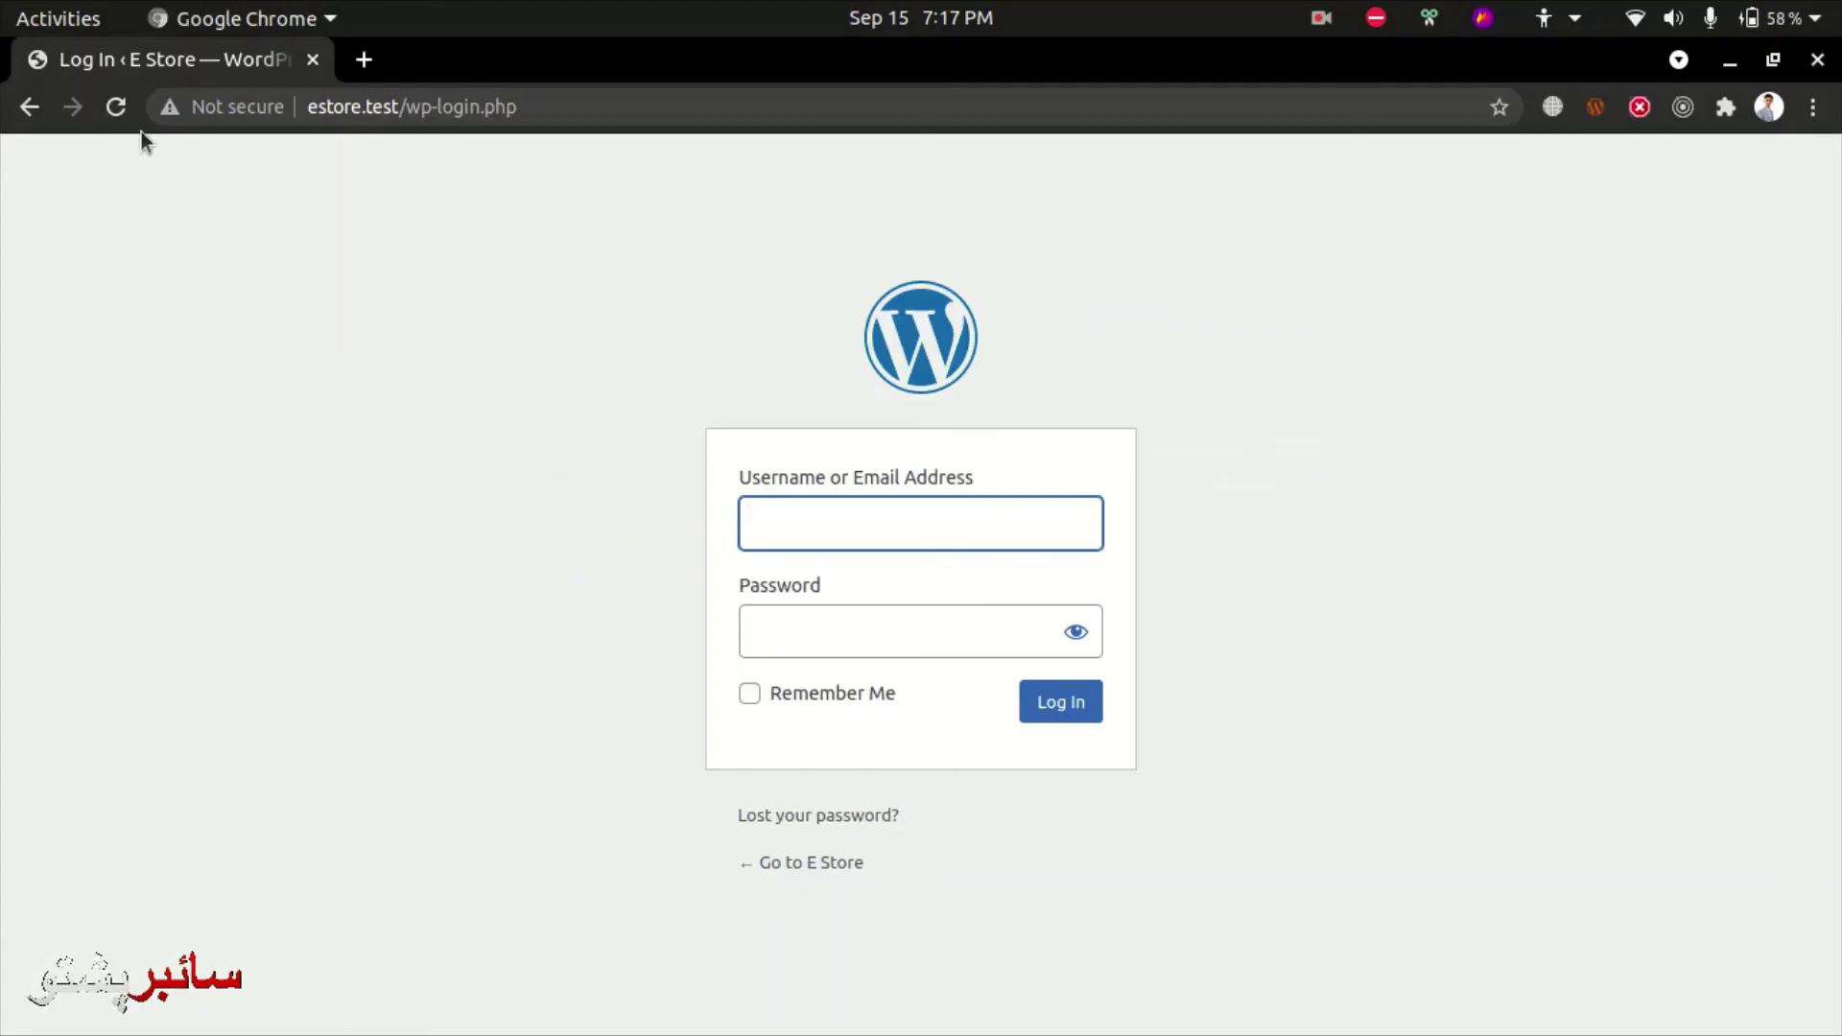
# - Log into the E Store login page as admin with the account password
pyautogui.write('admin')
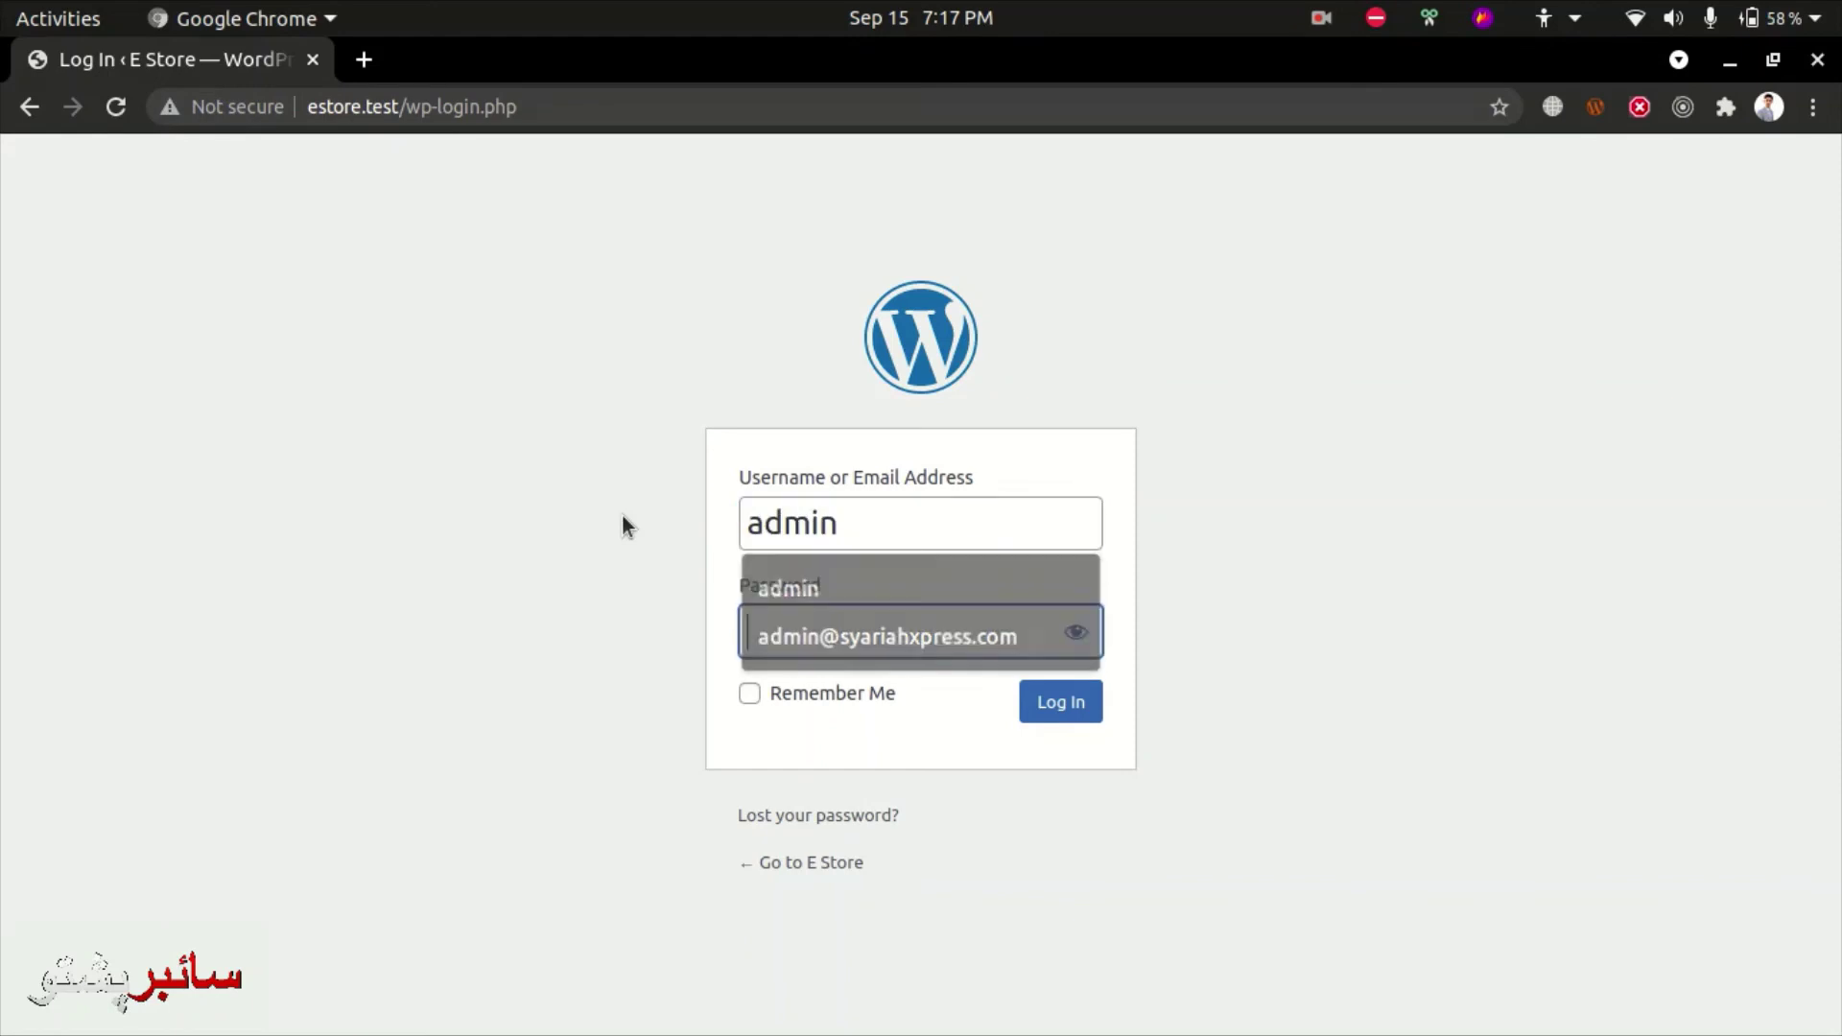
pyautogui.press('Tab')
pyautogui.press('Return')
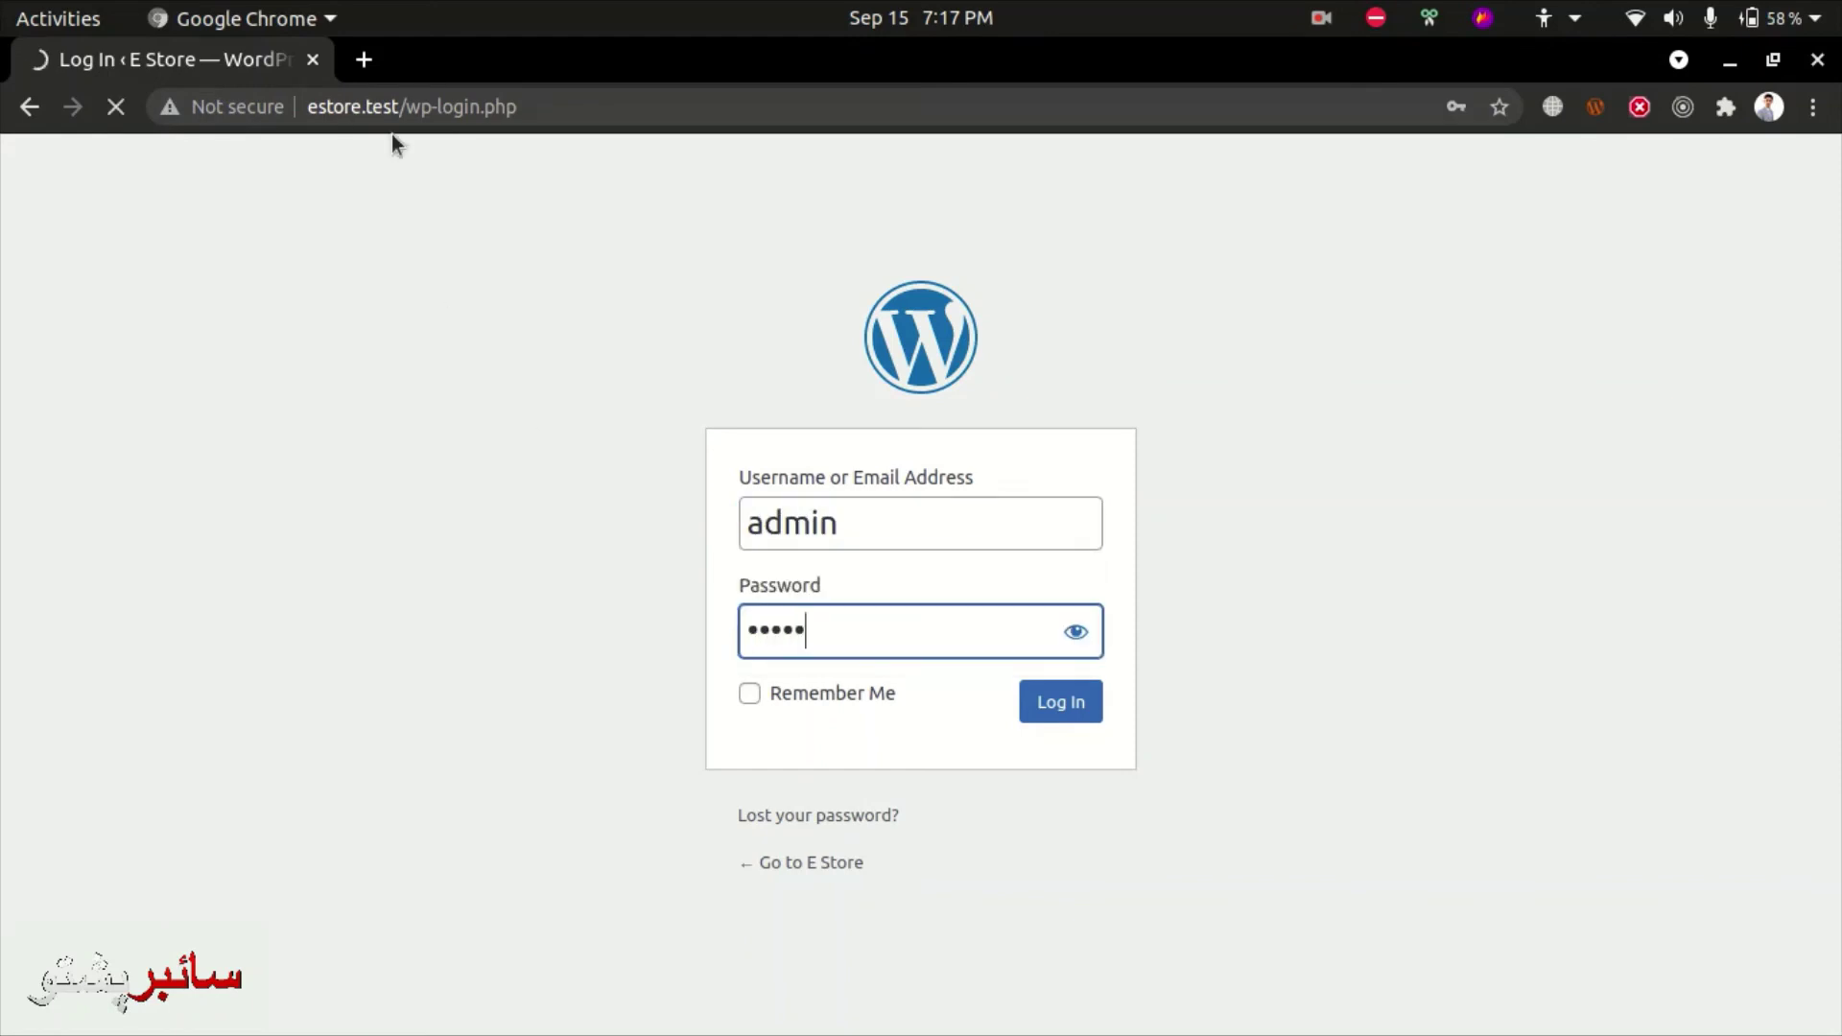
# - Trim wp-login.php from the address and show the E Store front page with its Hello world! post
pyautogui.click(390, 109)
pyautogui.press('End')
pyautogui.press('BackSpace')
pyautogui.press('BackSpace')
pyautogui.press('BackSpace')
pyautogui.press('BackSpace')
pyautogui.press('BackSpace')
pyautogui.press('BackSpace')
pyautogui.press('BackSpace')
pyautogui.press('BackSpace')
pyautogui.press('BackSpace')
pyautogui.press('BackSpace')
pyautogui.press('BackSpace')
pyautogui.press('BackSpace')
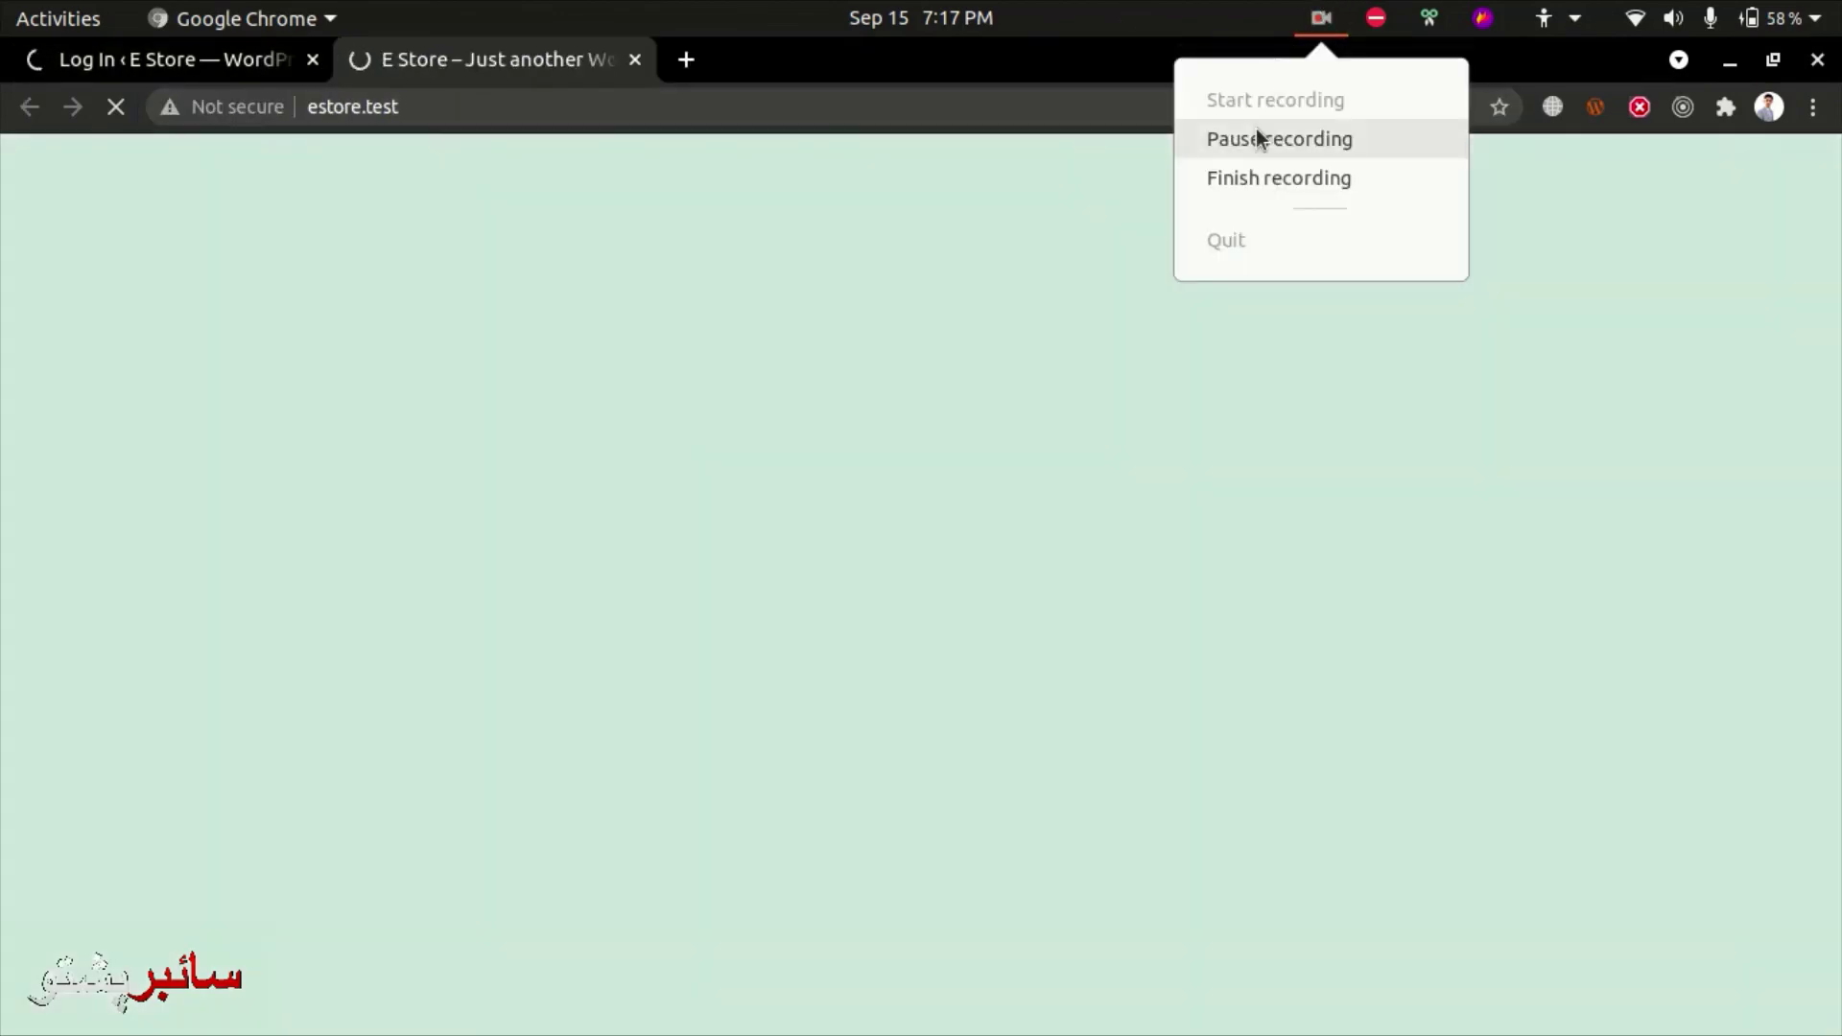
pyautogui.click(1256, 132)
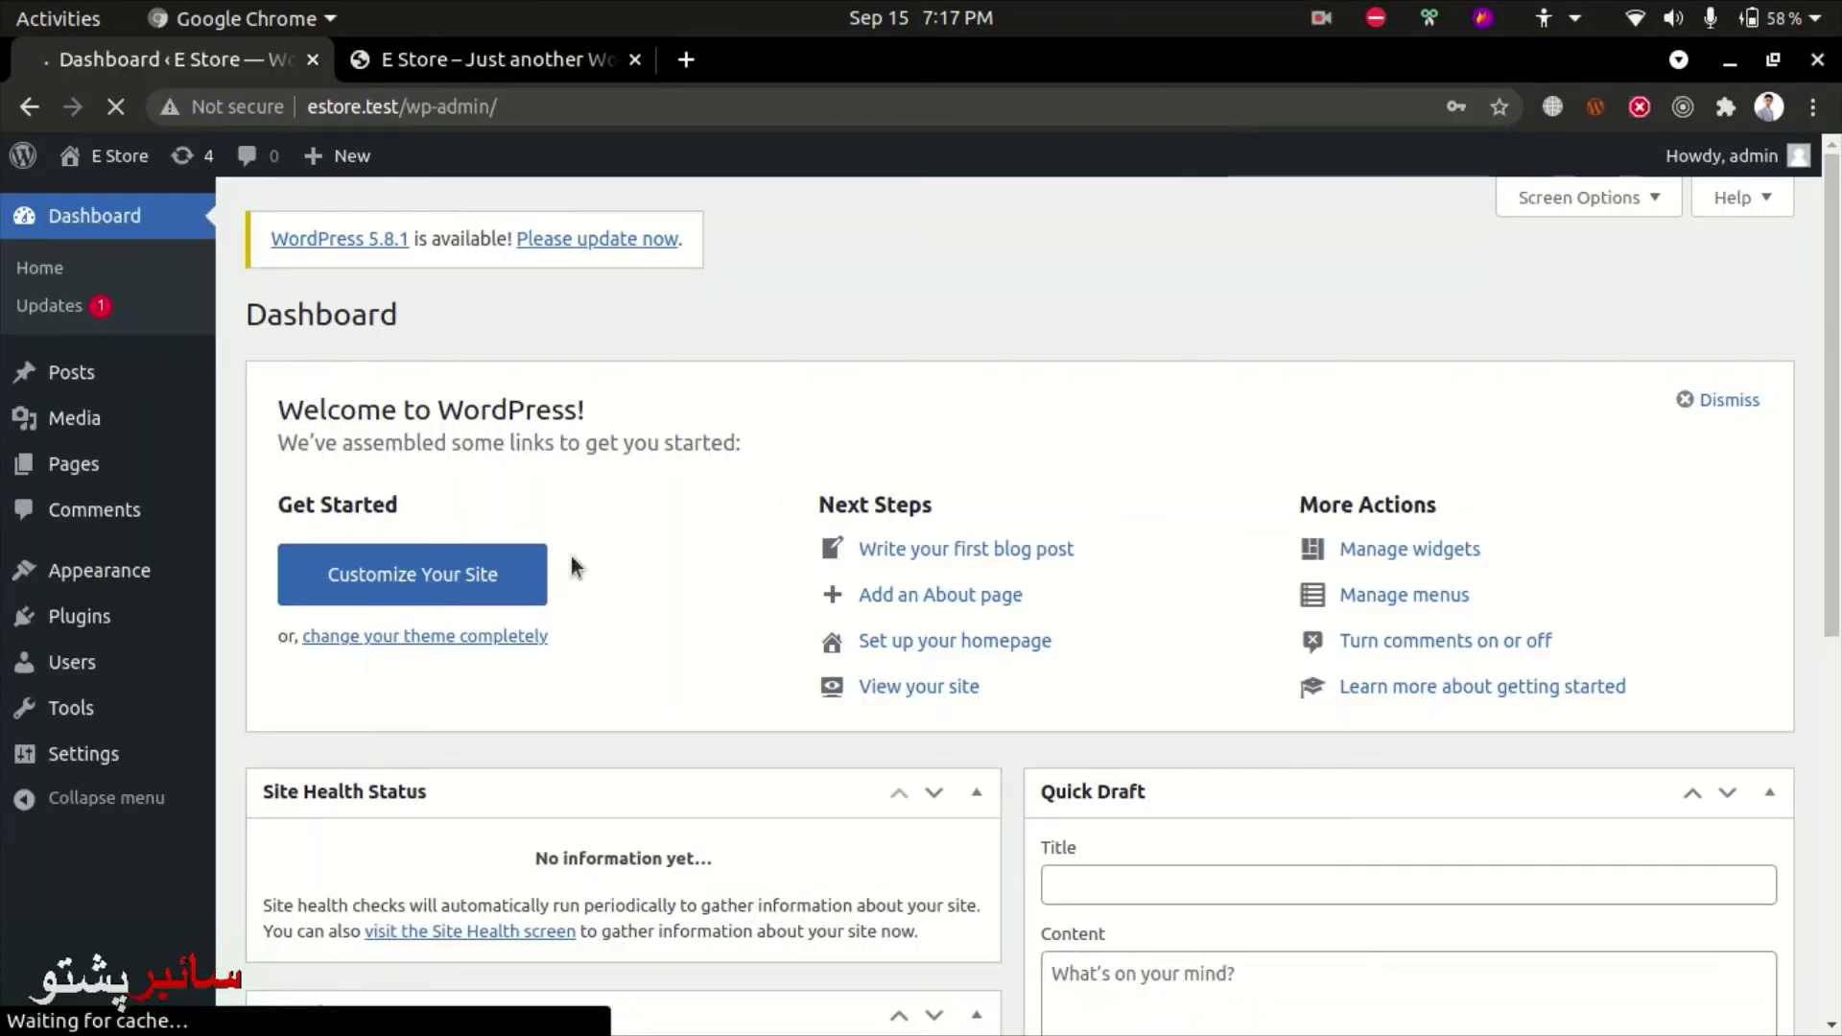
pyautogui.scroll(-8, 308, 590)
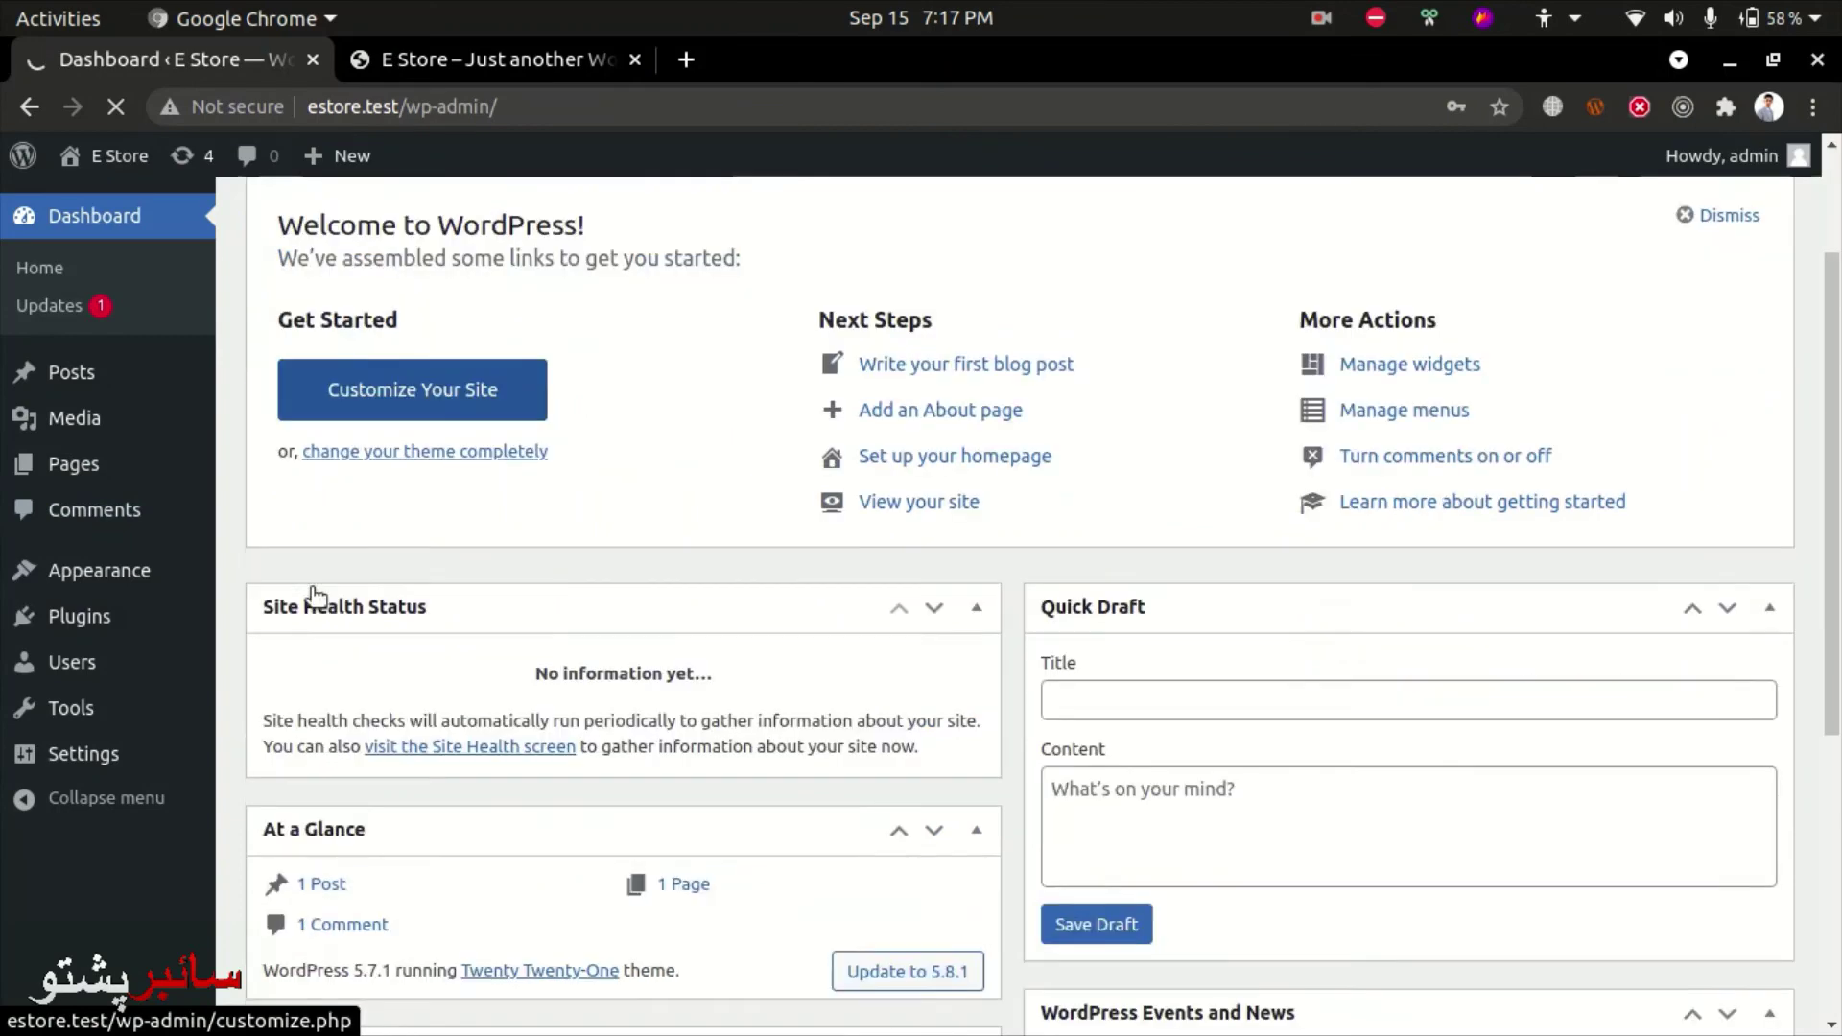
pyautogui.scroll(8, 309, 639)
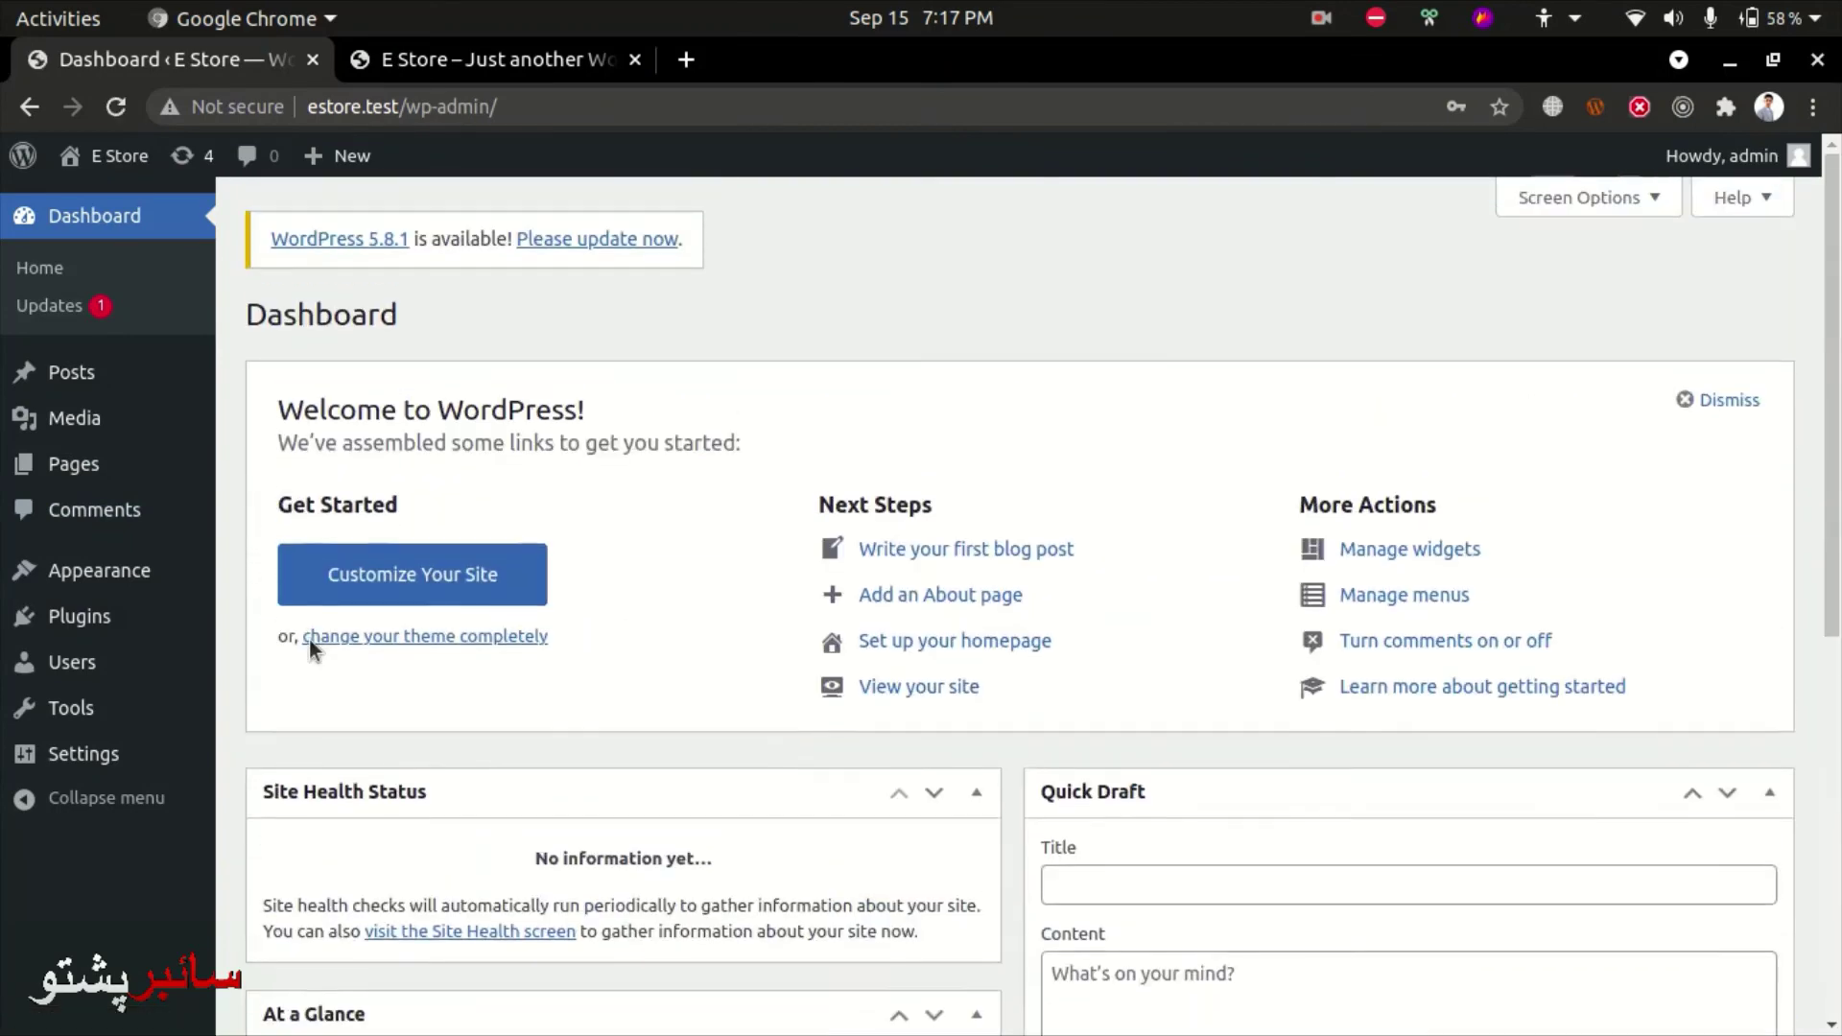
pyautogui.click(391, 69)
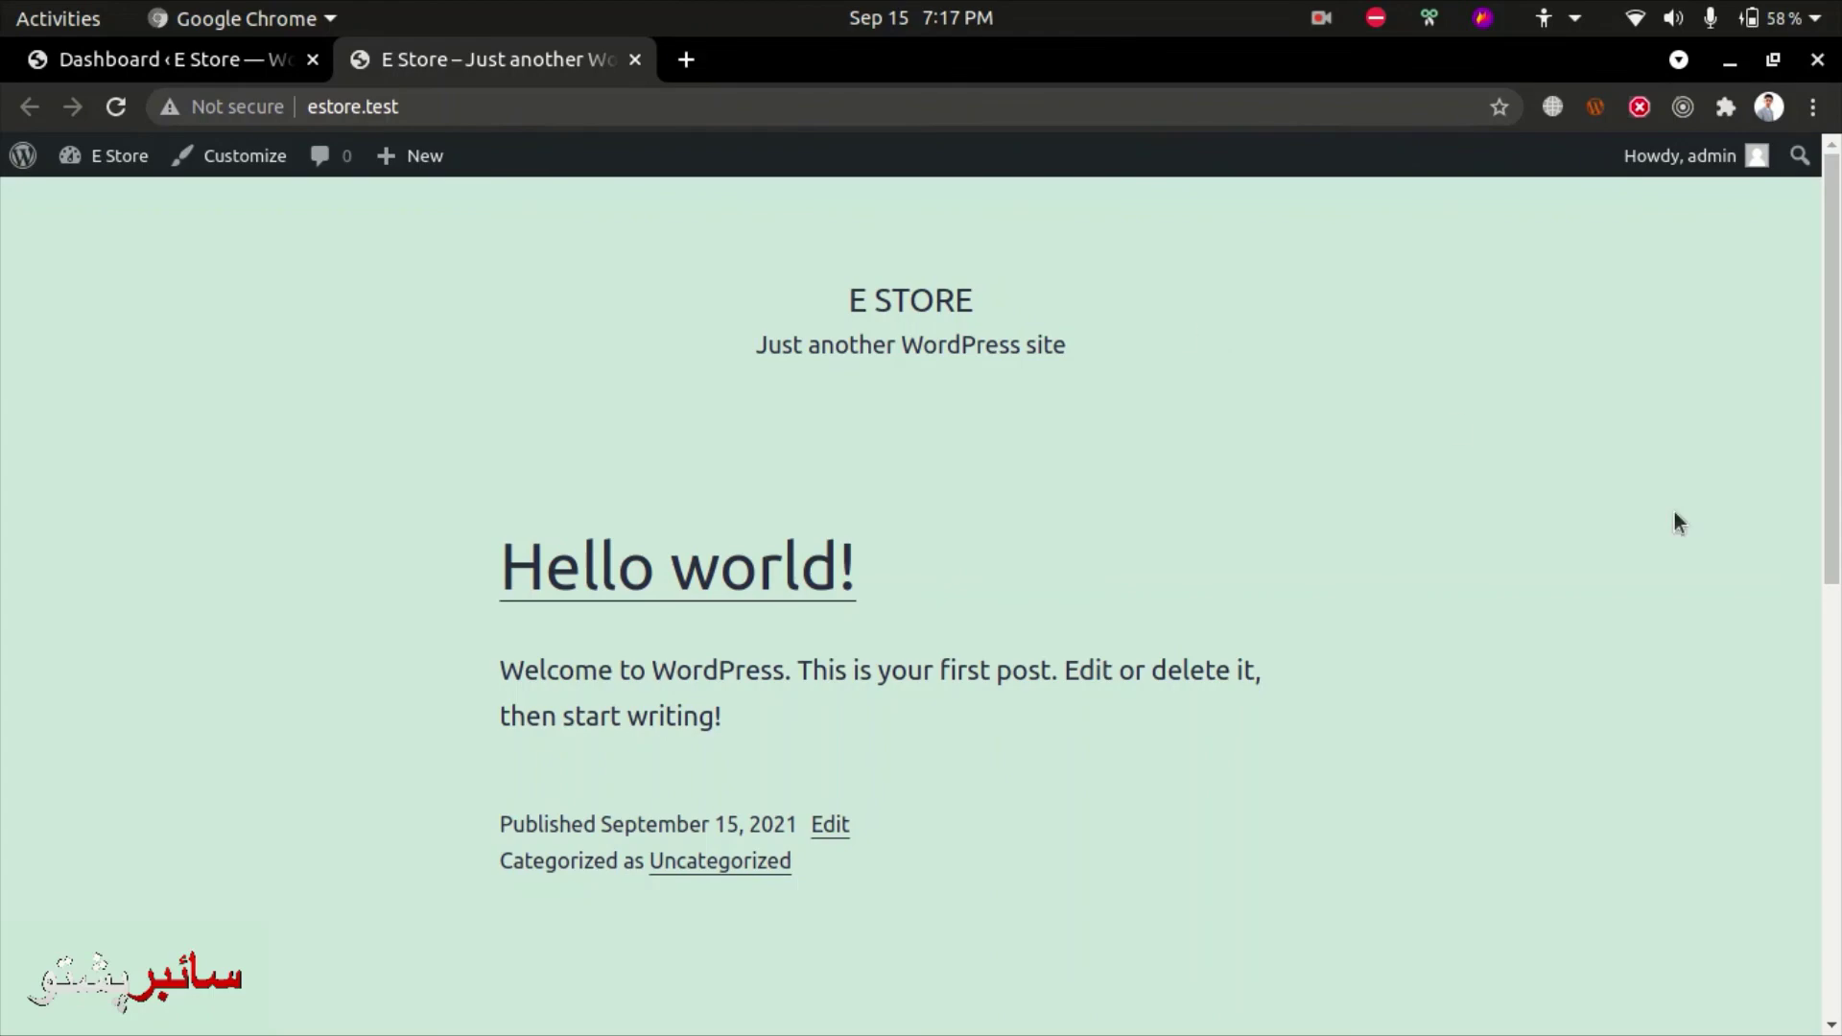
pyautogui.moveTo(1833, 383)
pyautogui.mouseDown()
pyautogui.moveTo(1832, 830)
pyautogui.moveTo(1832, 384)
pyautogui.mouseUp()
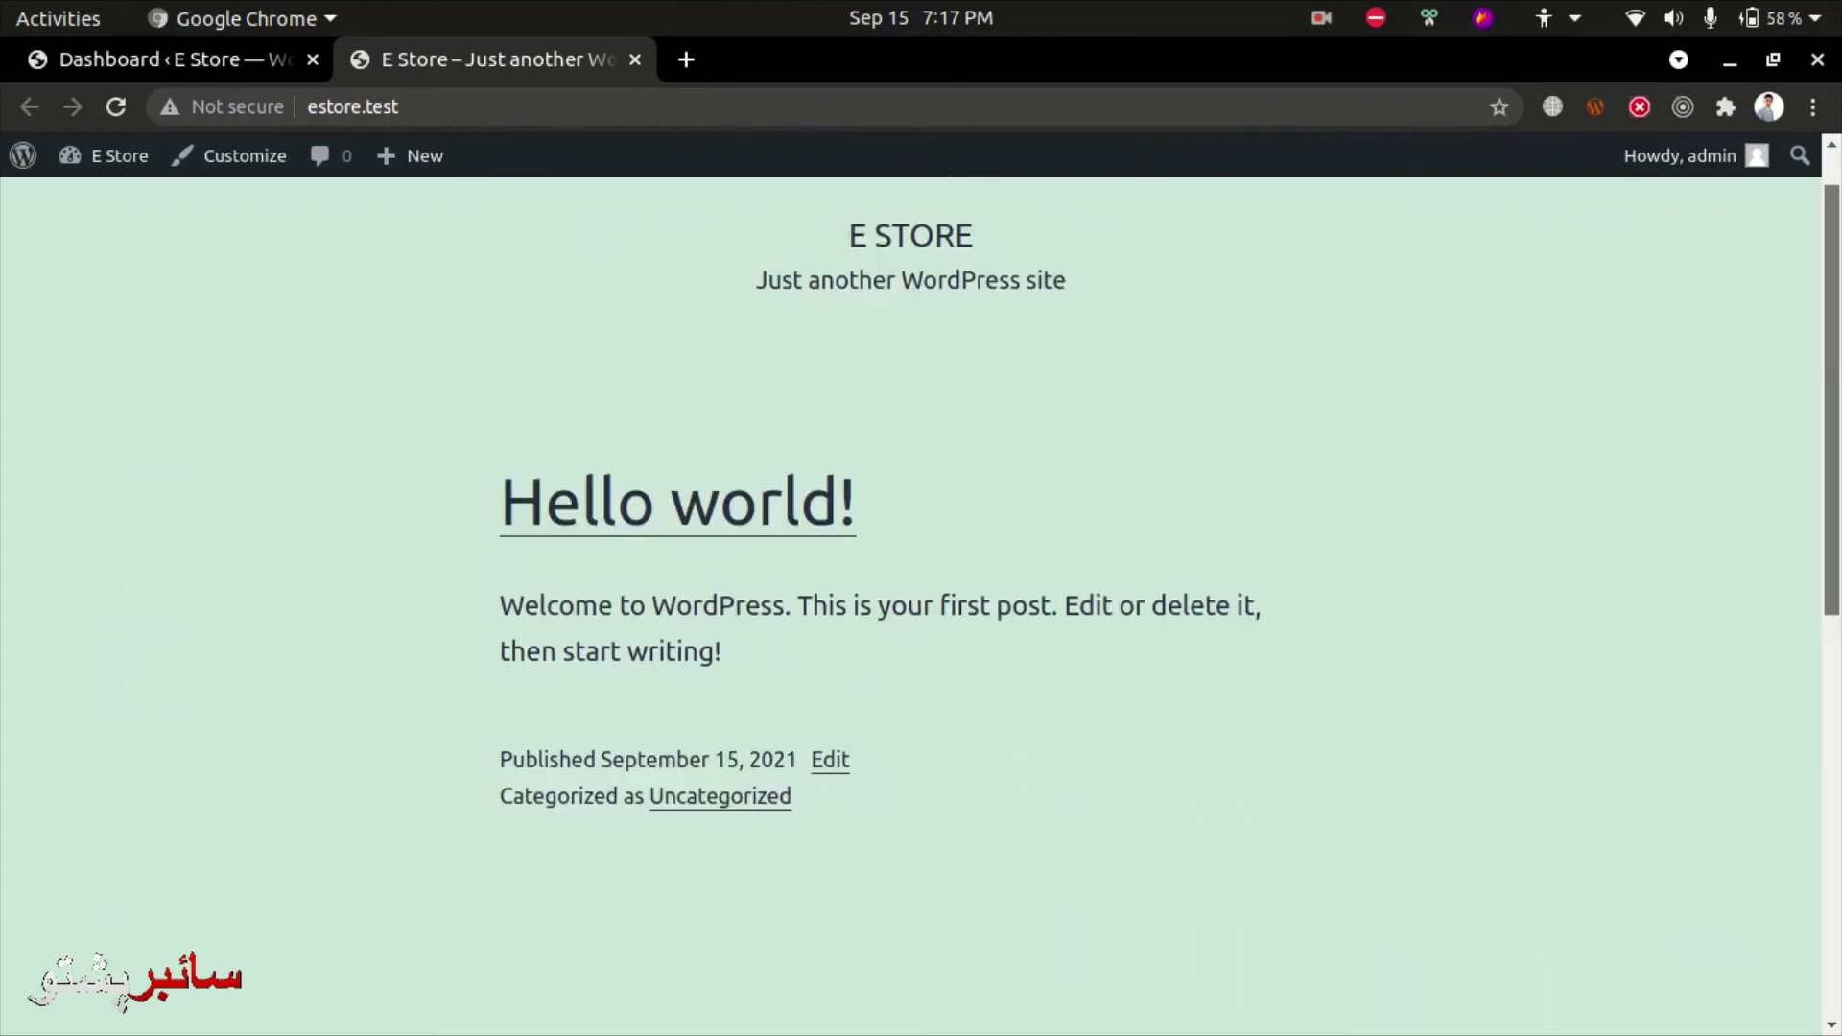